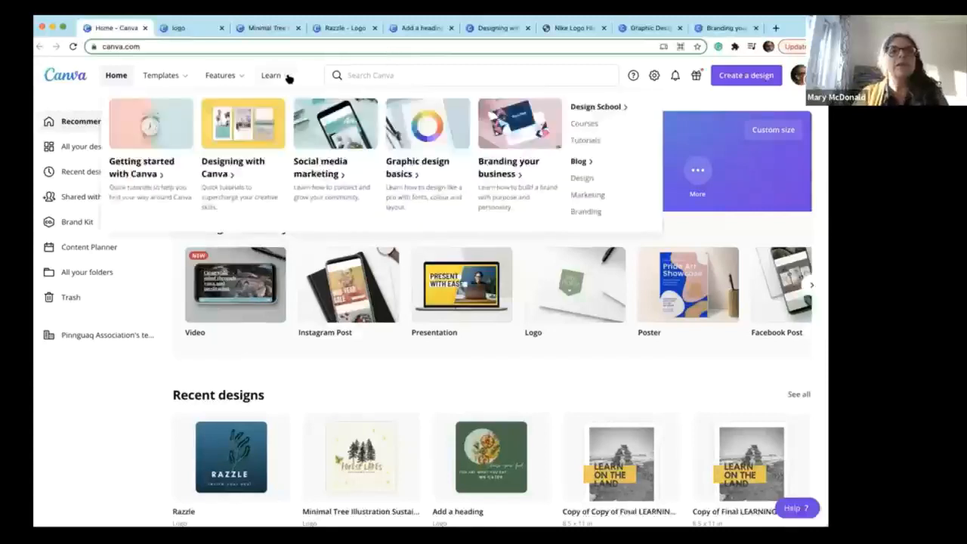
pyautogui.moveTo(182, 79)
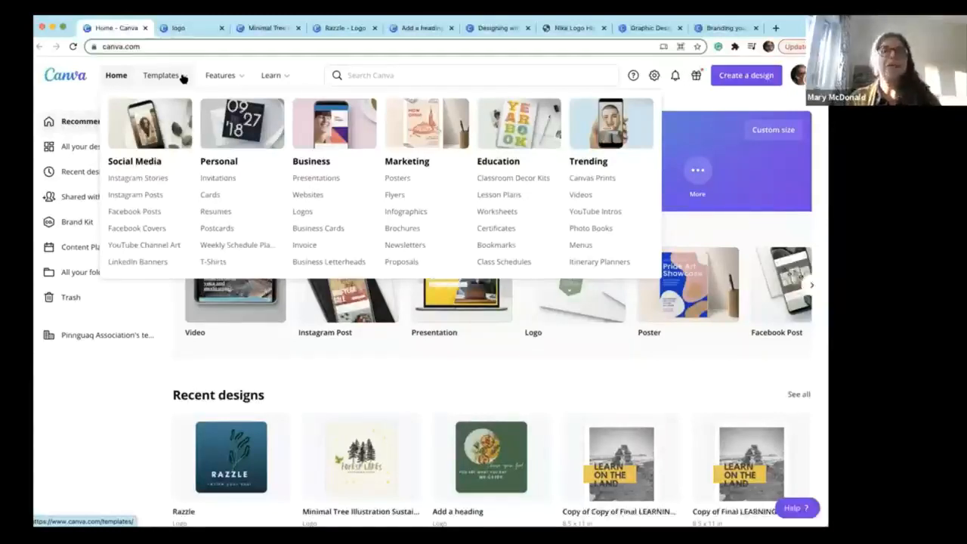
pyautogui.moveTo(241, 82)
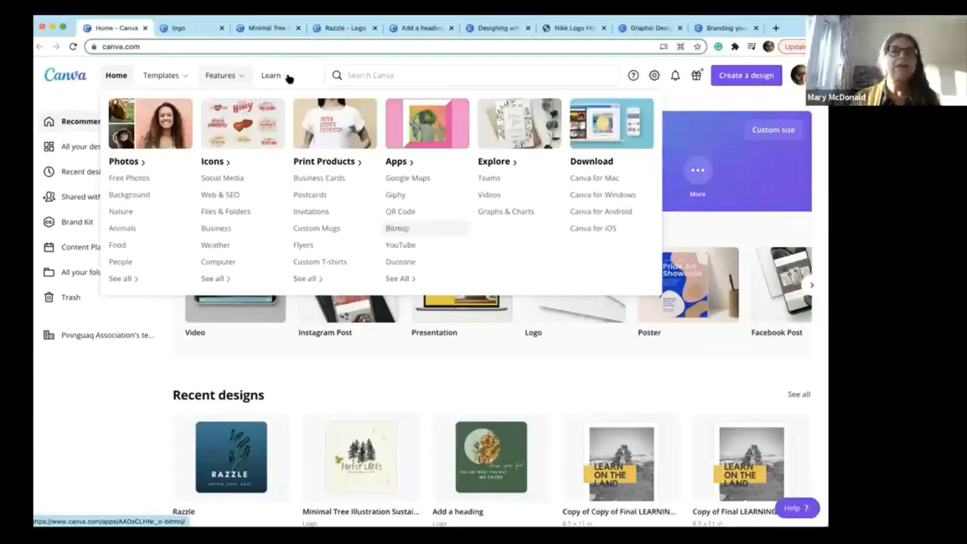
pyautogui.moveTo(289, 79)
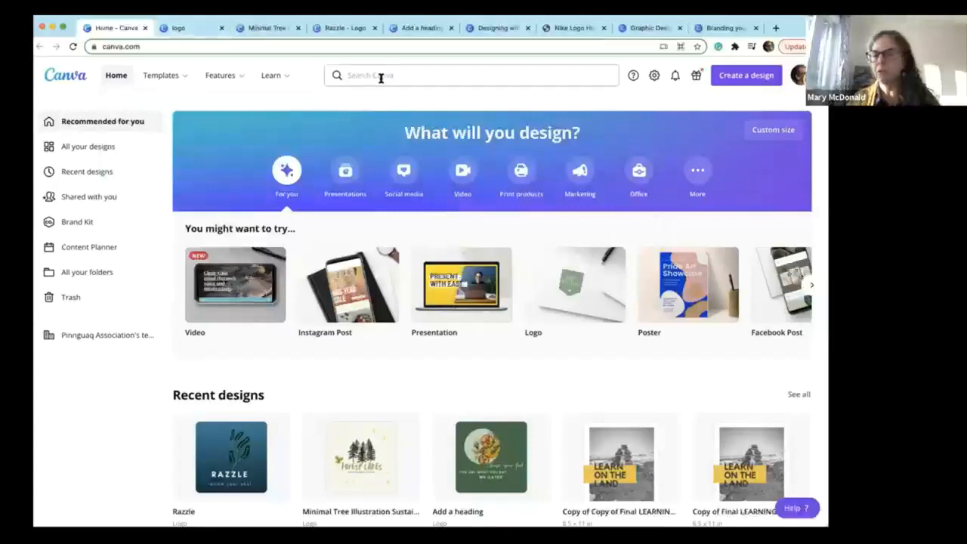
# Open the logo template search results and examine the range of logo styles, layouts and colours on offer
pyautogui.click(179, 29)
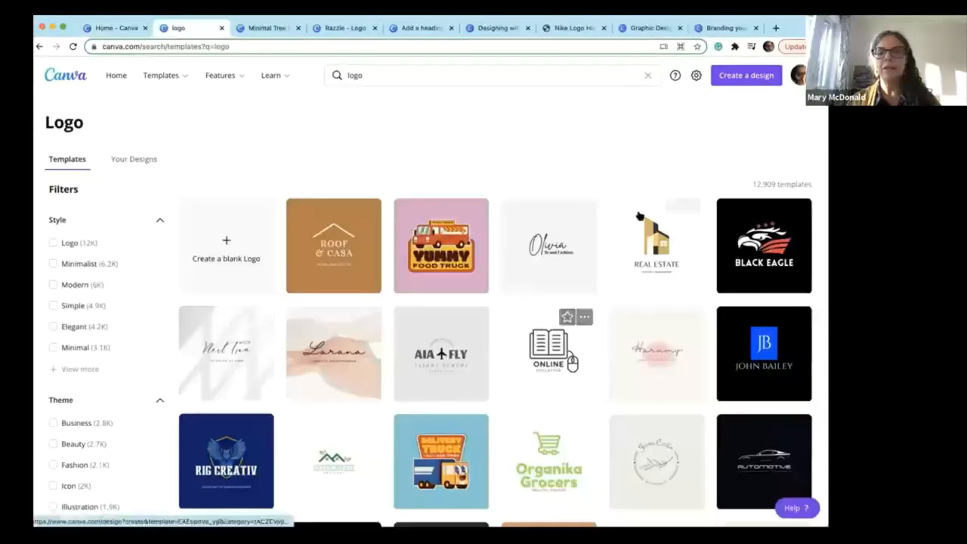
pyautogui.scroll(-2, 556, 327)
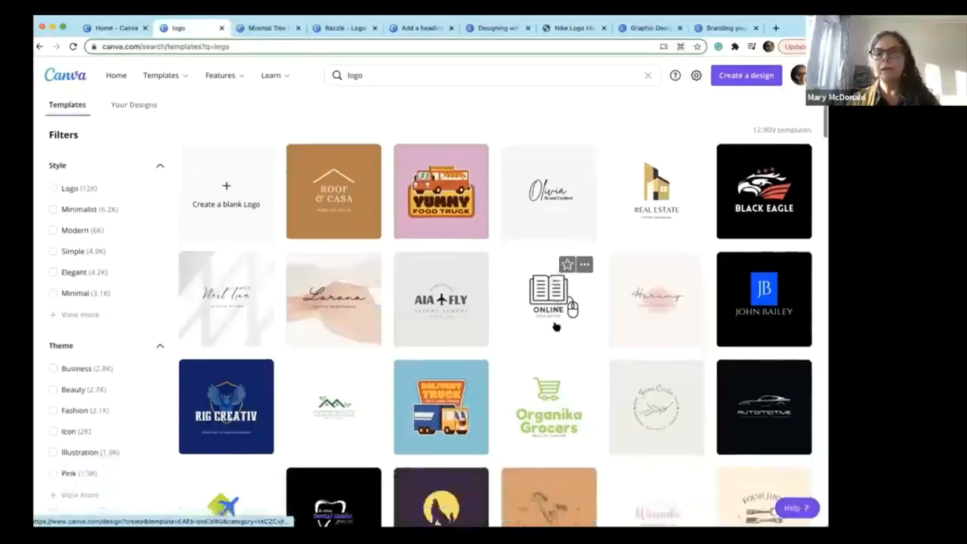
pyautogui.scroll(-2, 556, 326)
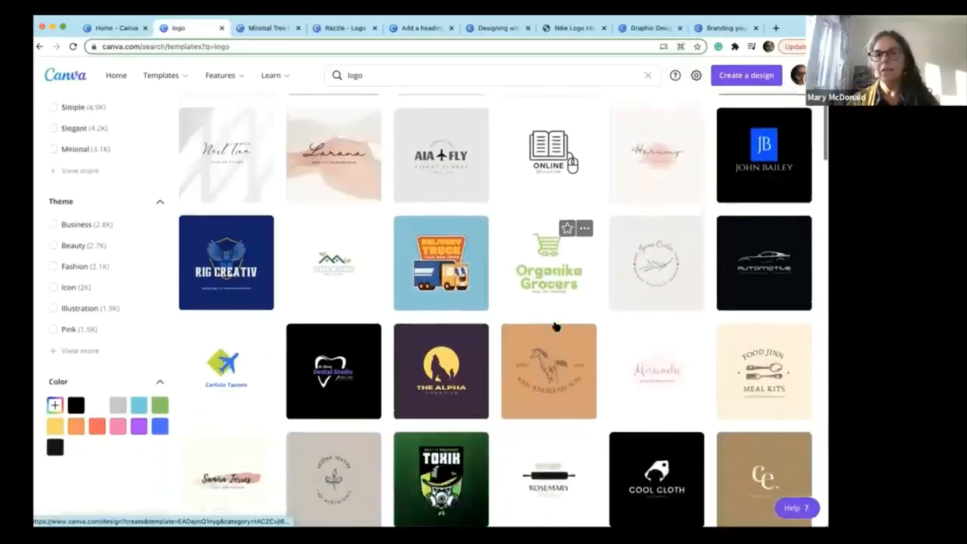
pyautogui.scroll(-2, 556, 326)
pyautogui.scroll(3, 556, 327)
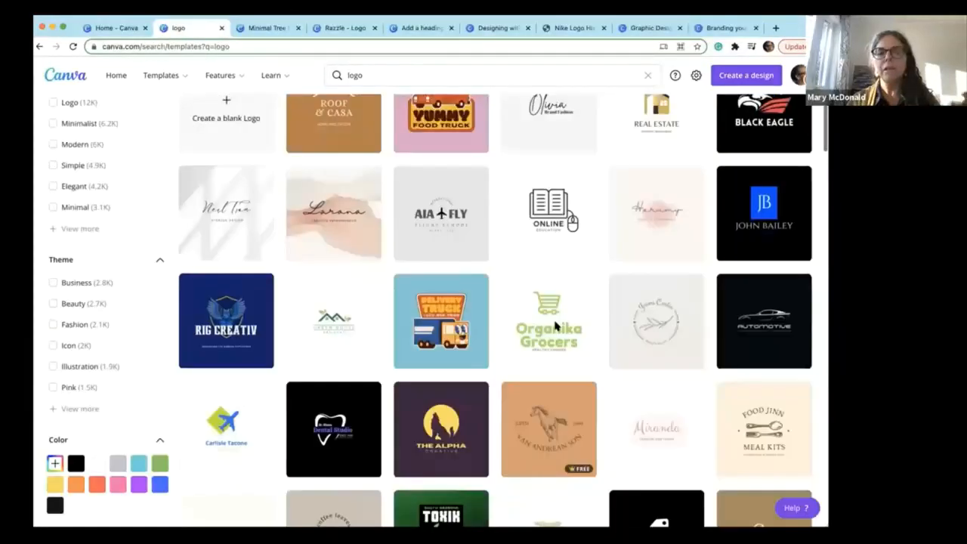
pyautogui.scroll(2, 556, 326)
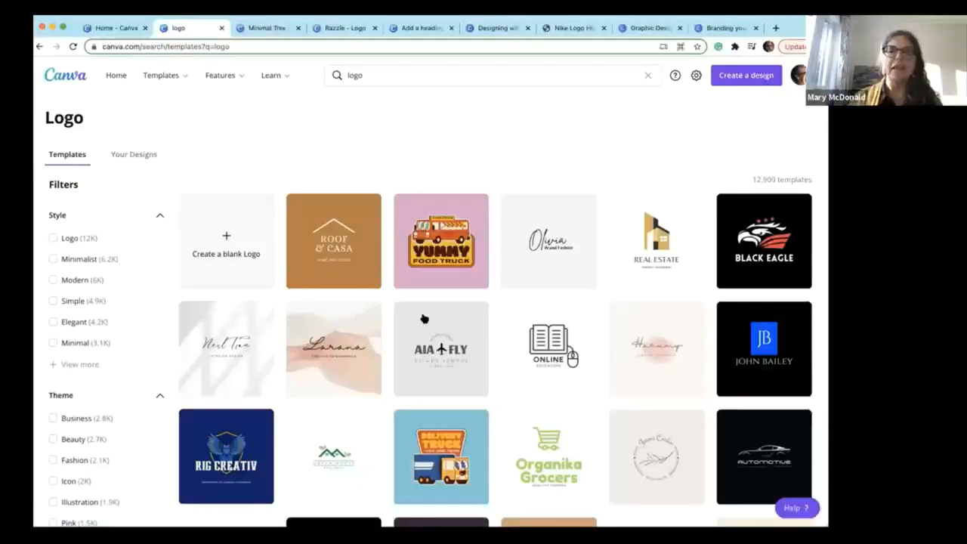
pyautogui.scroll(-2, 452, 323)
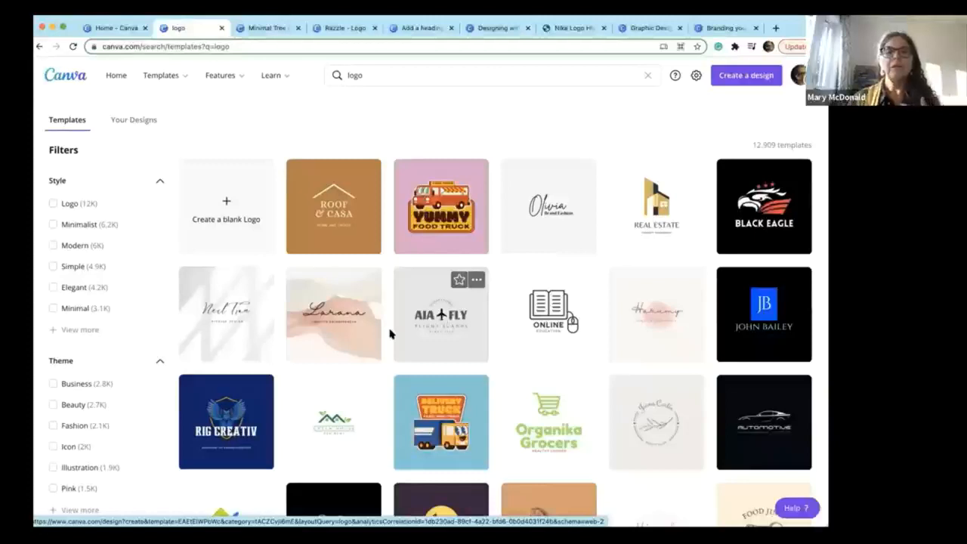
pyautogui.scroll(-3, 389, 334)
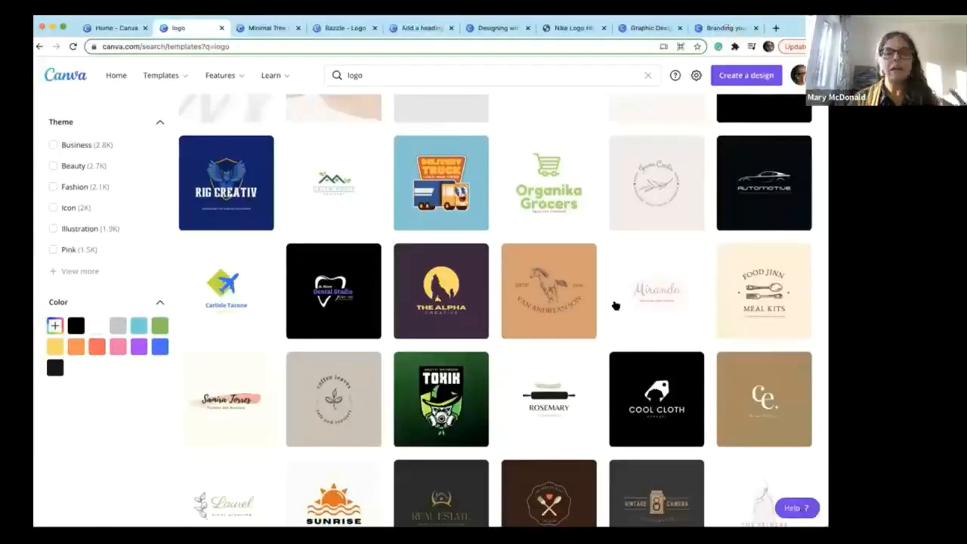
pyautogui.scroll(-5, 616, 305)
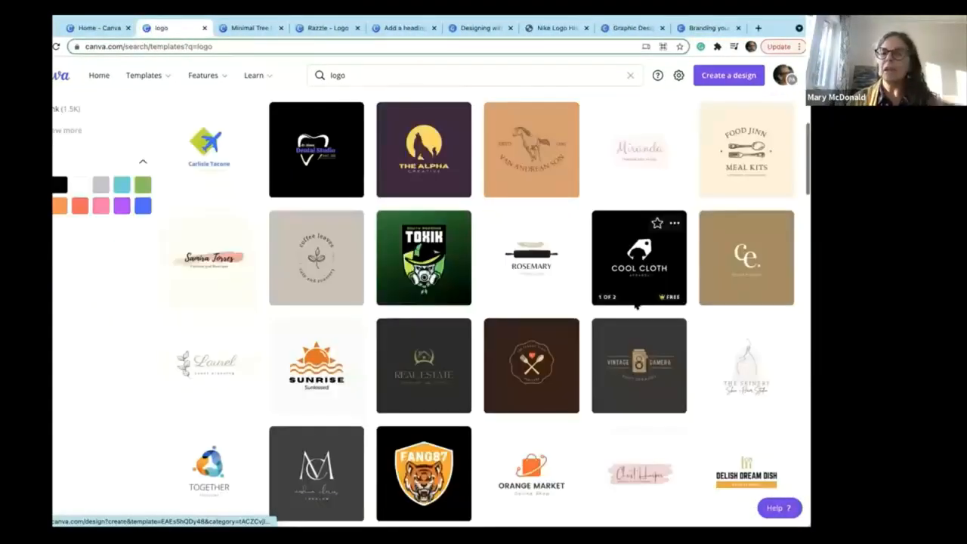
pyautogui.scroll(-2, 635, 305)
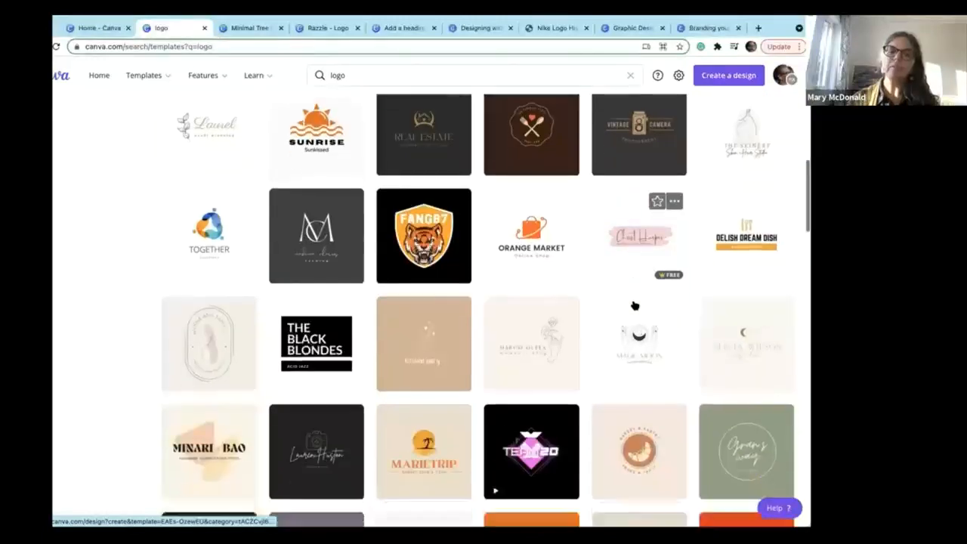
pyautogui.scroll(-3, 635, 305)
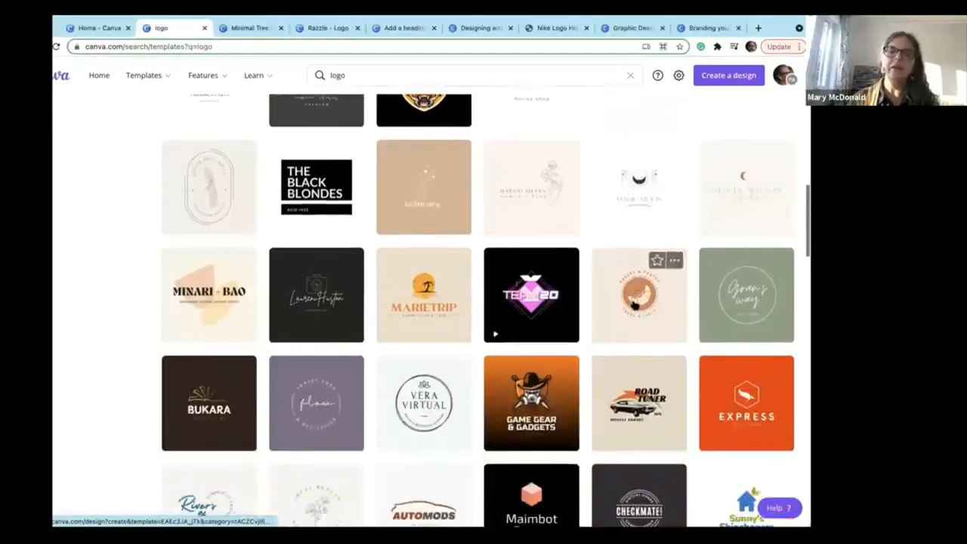
pyautogui.scroll(-2, 635, 305)
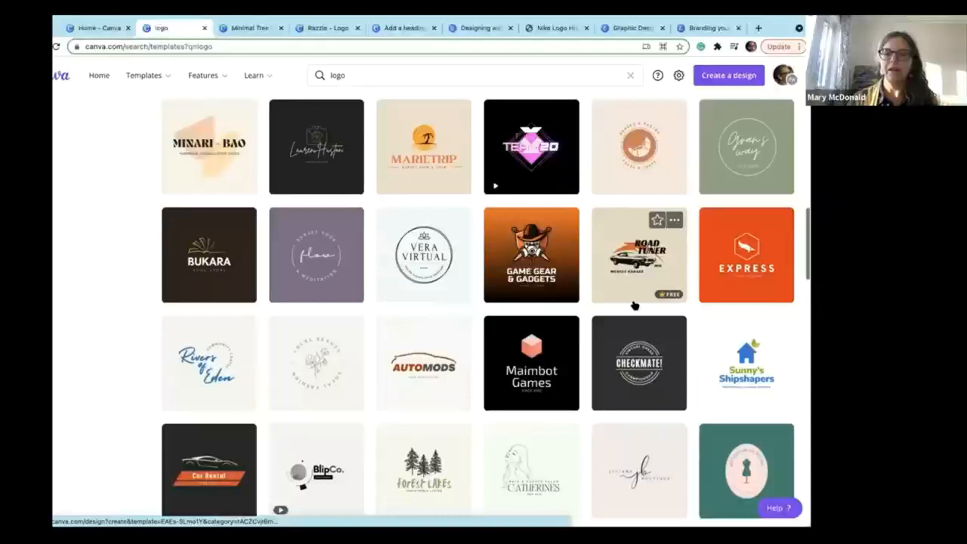
pyautogui.scroll(-2, 635, 305)
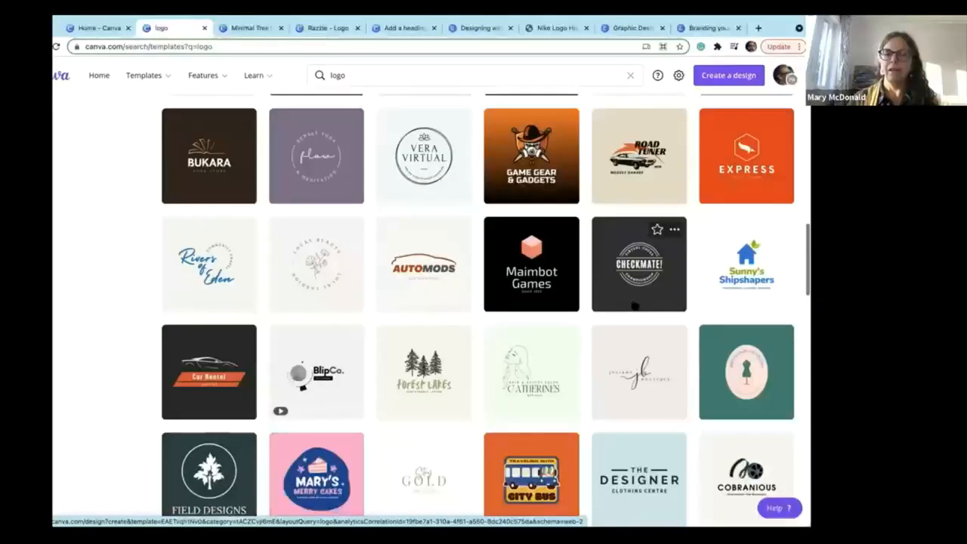
pyautogui.scroll(-3, 634, 305)
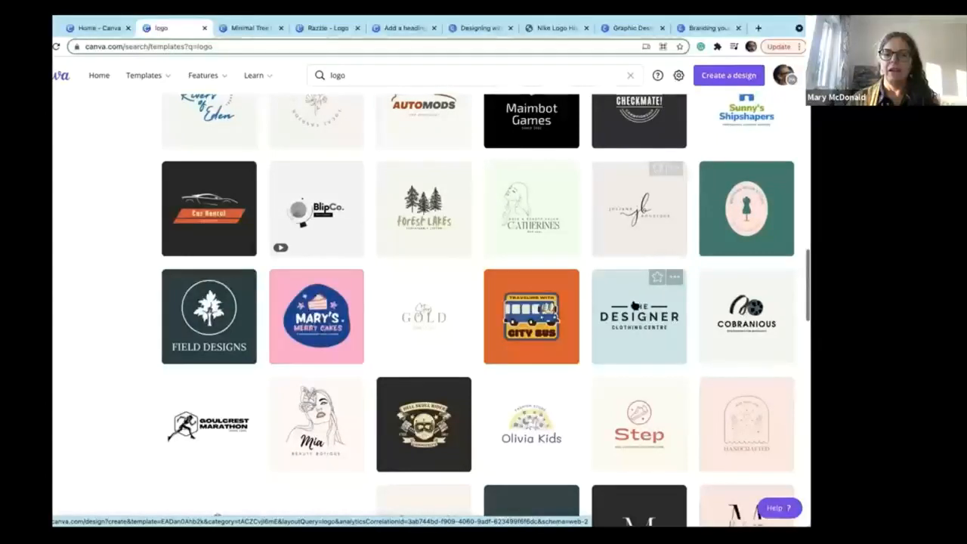
pyautogui.scroll(-2, 634, 305)
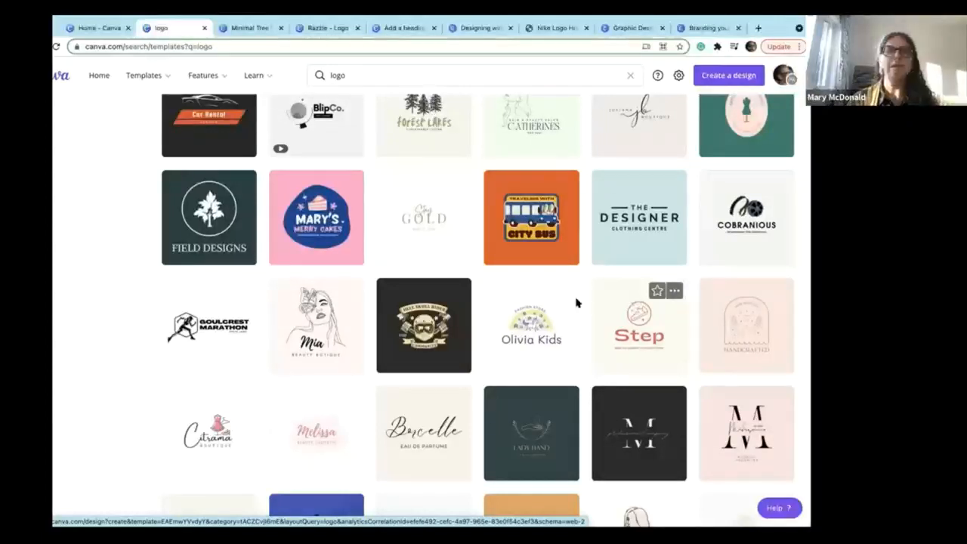
pyautogui.moveTo(551, 320)
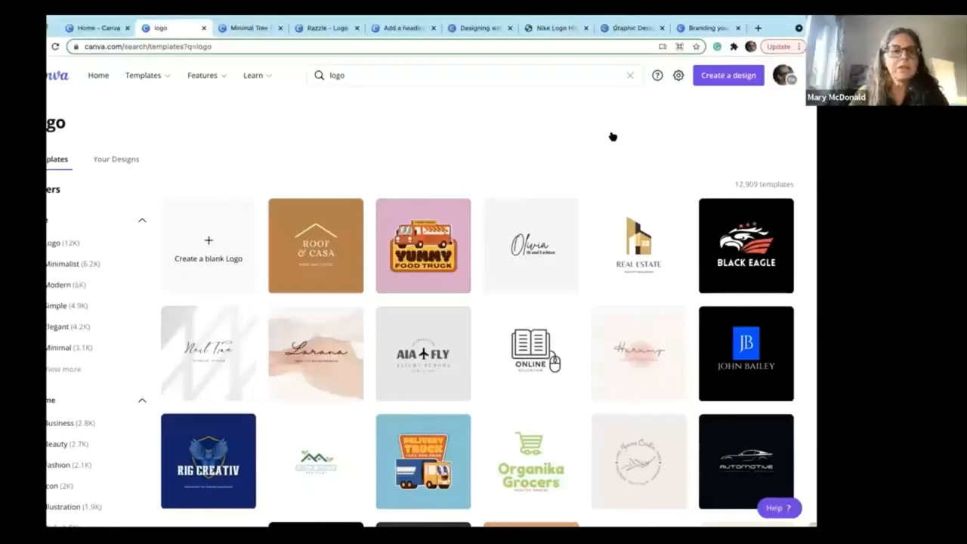
pyautogui.scroll(-1, 547, 340)
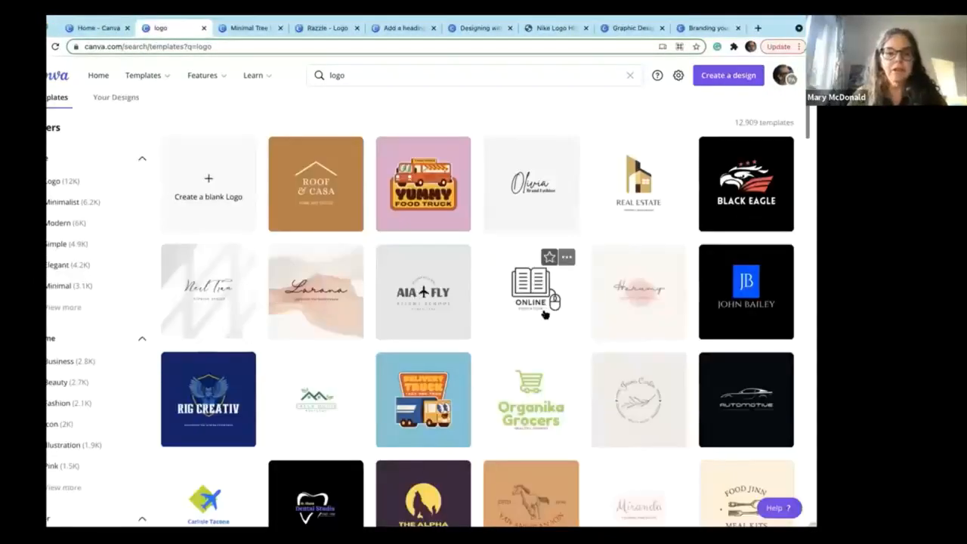
pyautogui.scroll(-1, 545, 314)
pyautogui.scroll(-5, 545, 315)
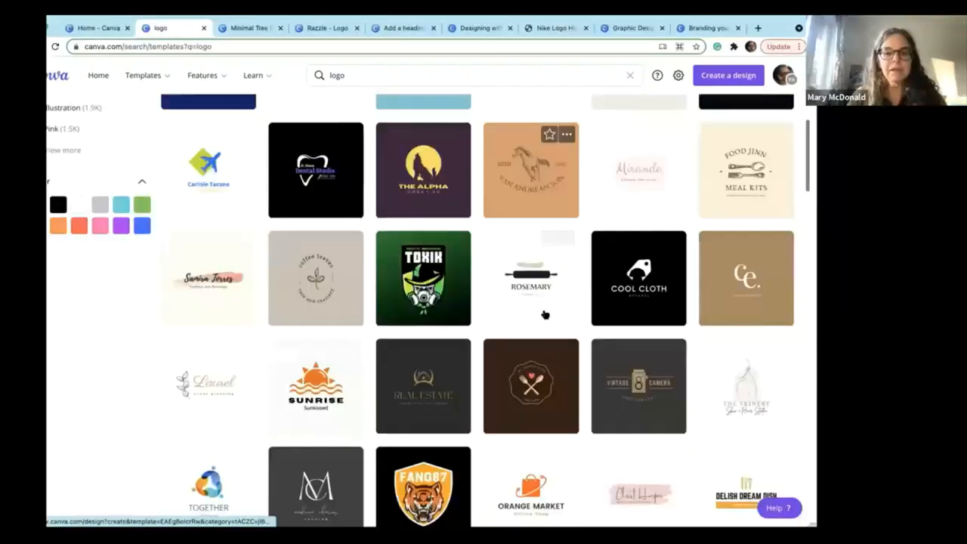
pyautogui.scroll(-5, 543, 315)
pyautogui.scroll(-5, 441, 351)
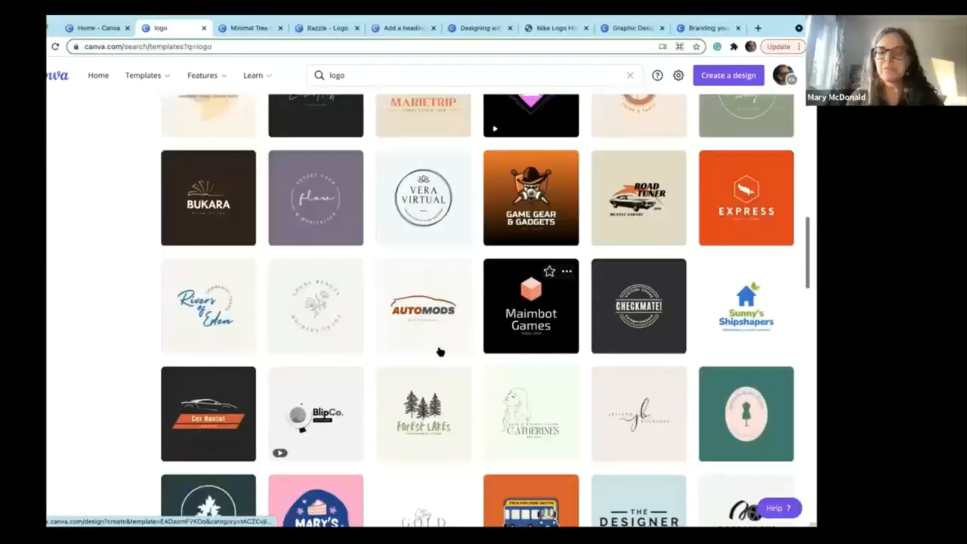
pyautogui.scroll(-2, 441, 351)
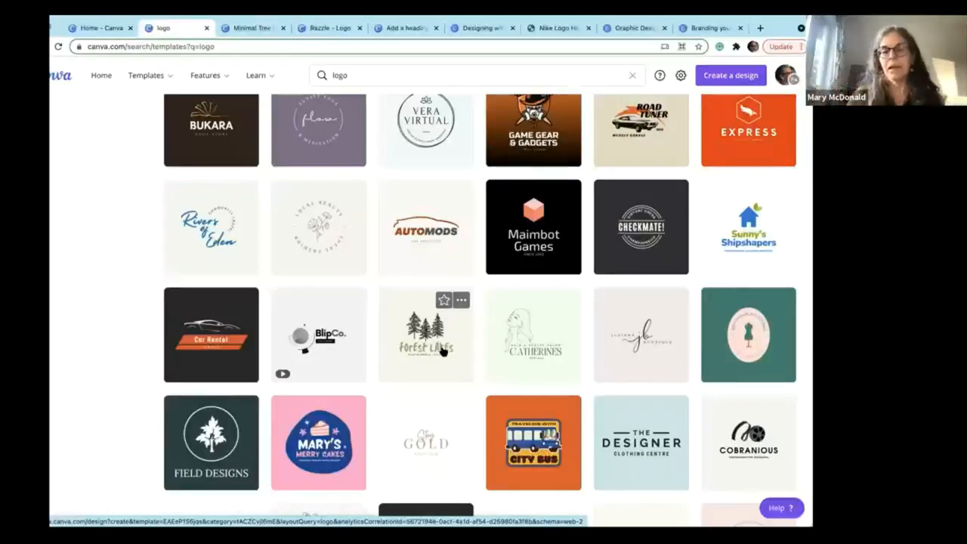
pyautogui.scroll(1, 443, 349)
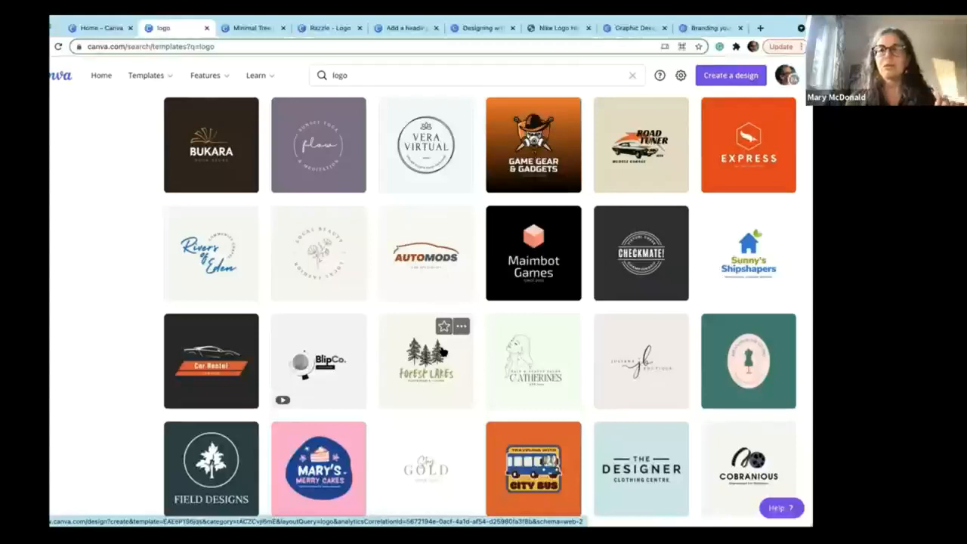
pyautogui.scroll(1, 443, 352)
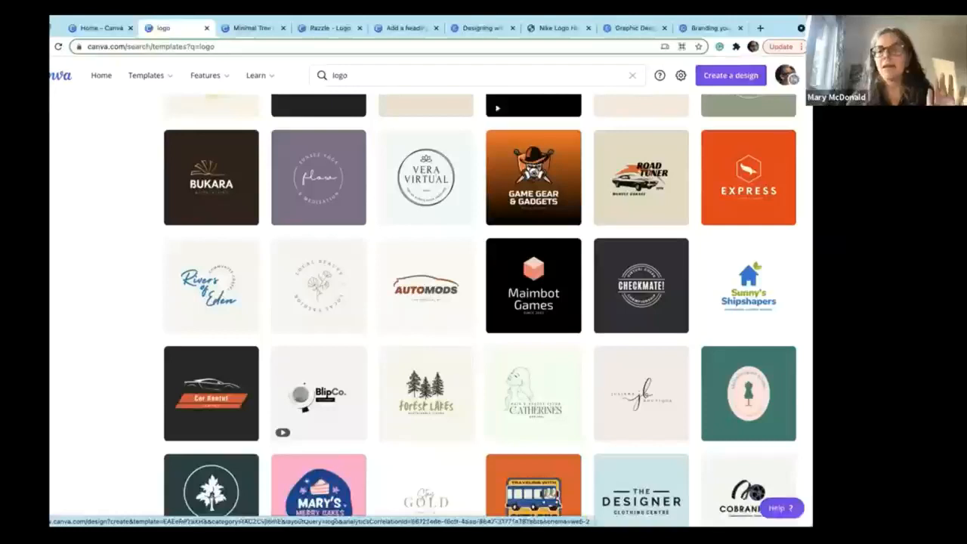
pyautogui.scroll(1, 504, 294)
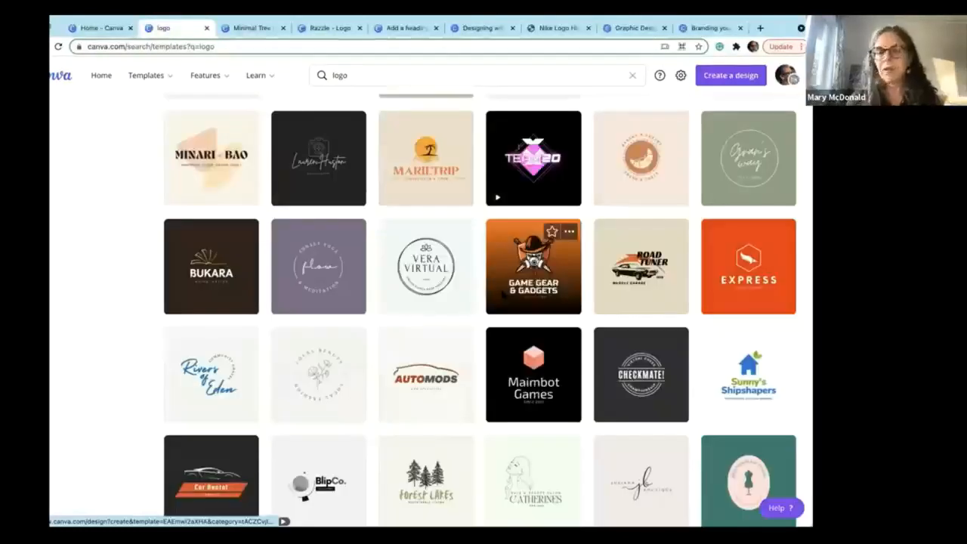
pyautogui.scroll(1, 503, 295)
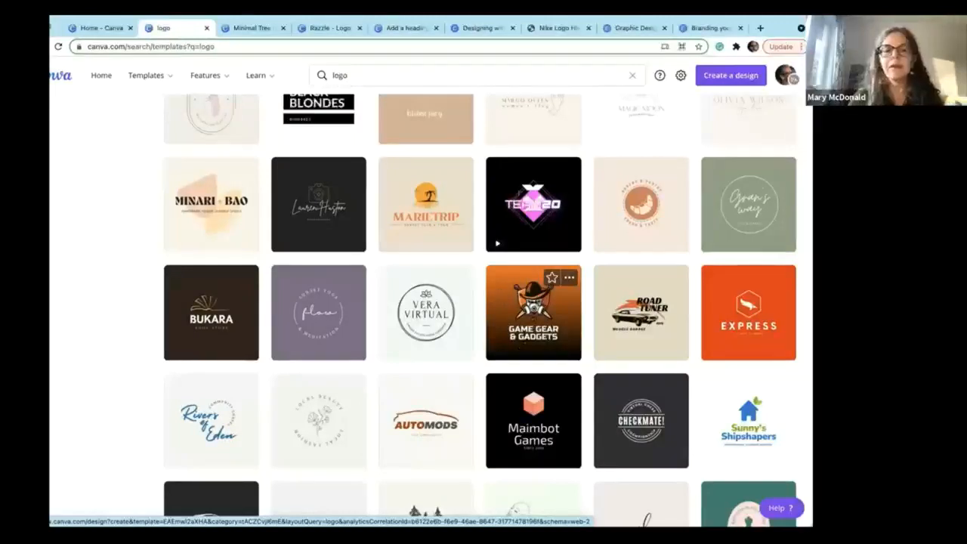
pyautogui.scroll(1, 503, 354)
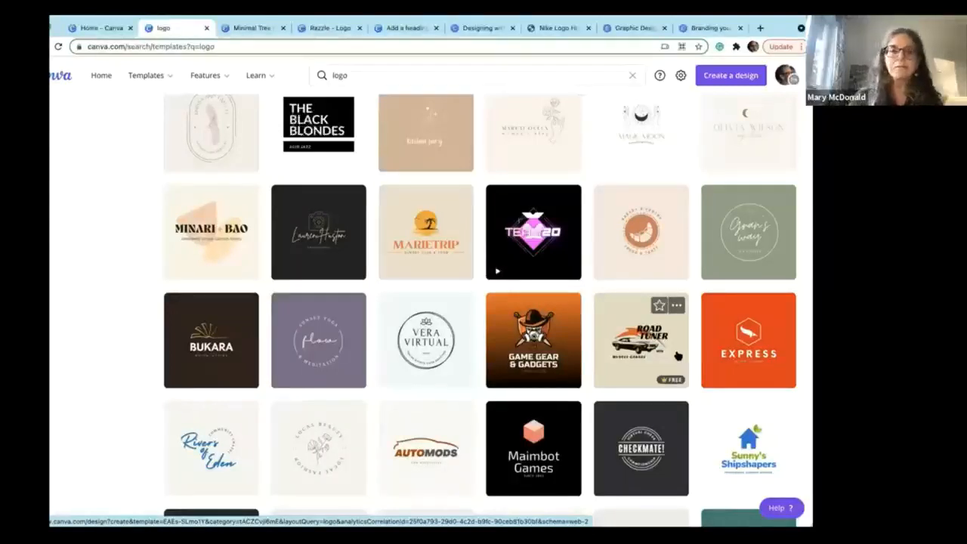
# Create a blank logo design from the logo template results
pyautogui.scroll(2, 597, 309)
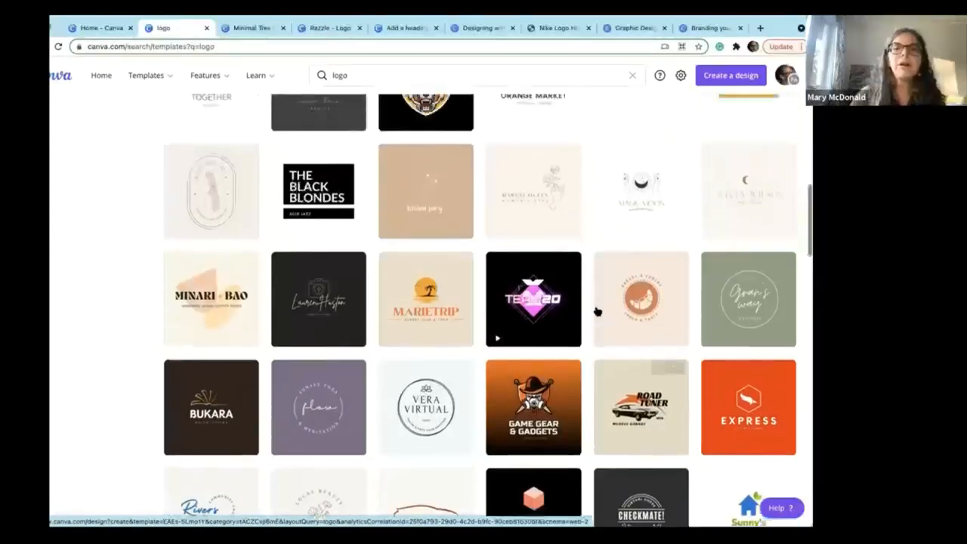
pyautogui.scroll(3, 597, 312)
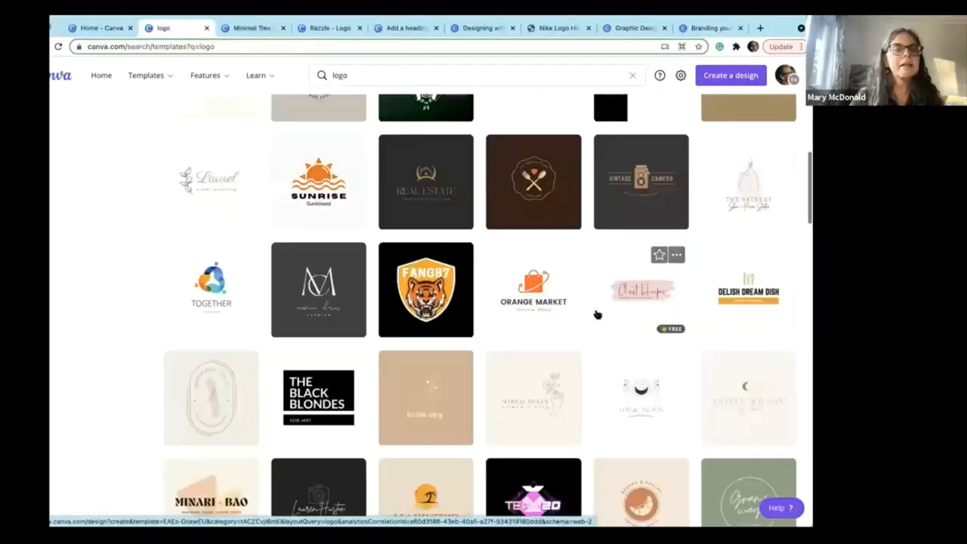
pyautogui.scroll(5, 597, 314)
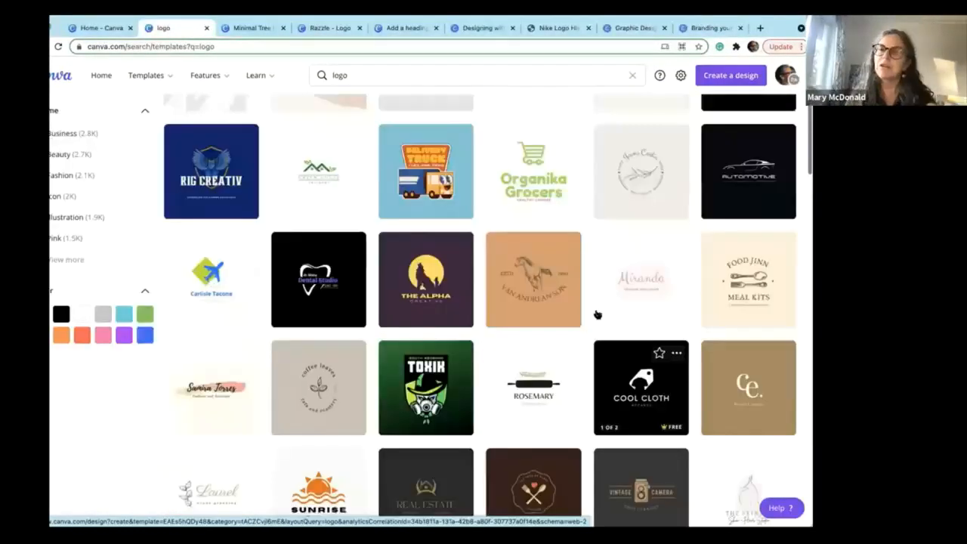
pyautogui.scroll(2, 597, 314)
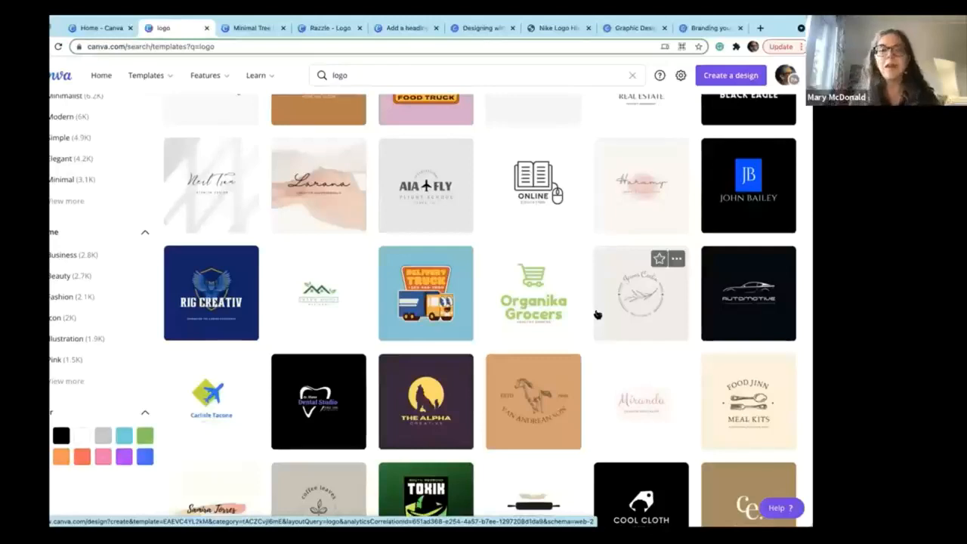
pyautogui.scroll(2, 596, 314)
pyautogui.scroll(1, 386, 209)
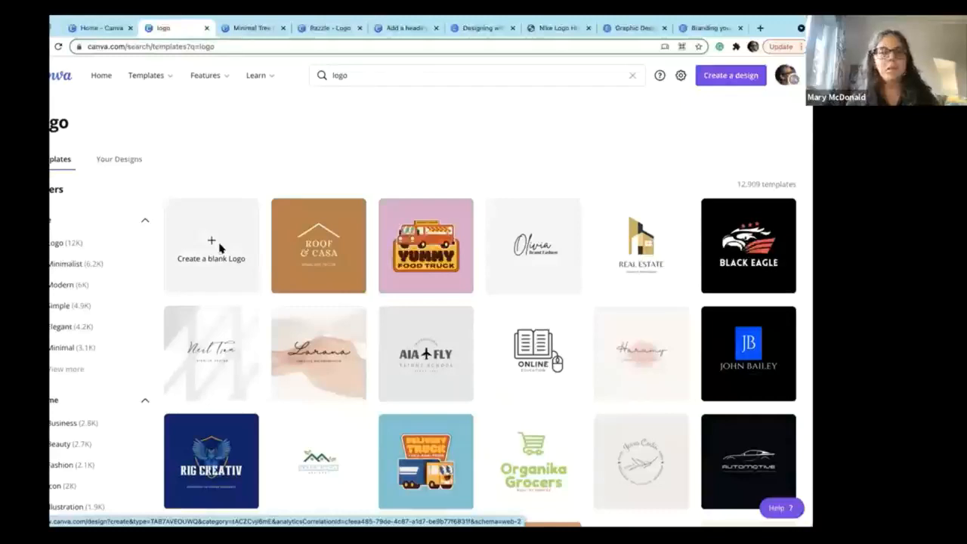
pyautogui.click(215, 248)
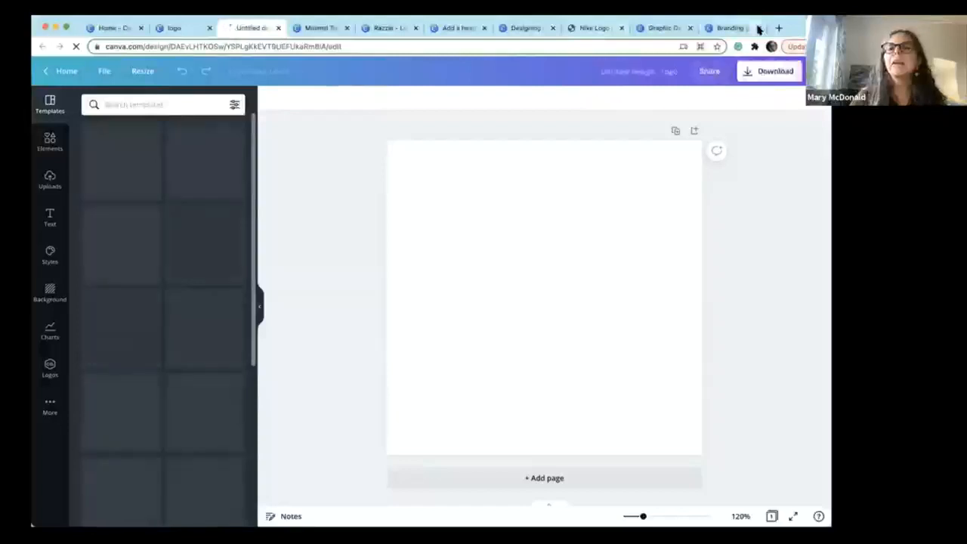
# Close the Branding and Graphic Design browser pages, keeping the blank logo design open
pyautogui.click(758, 28)
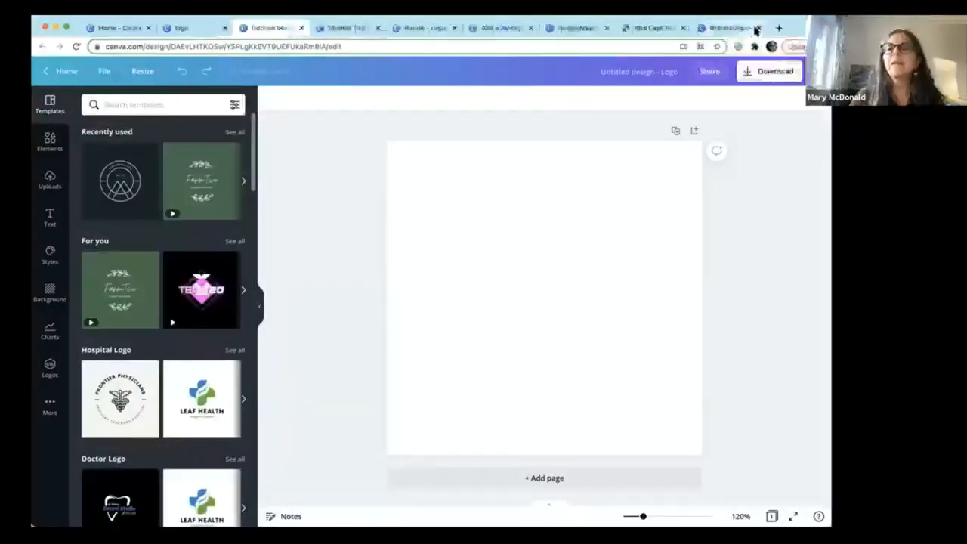
pyautogui.click(757, 28)
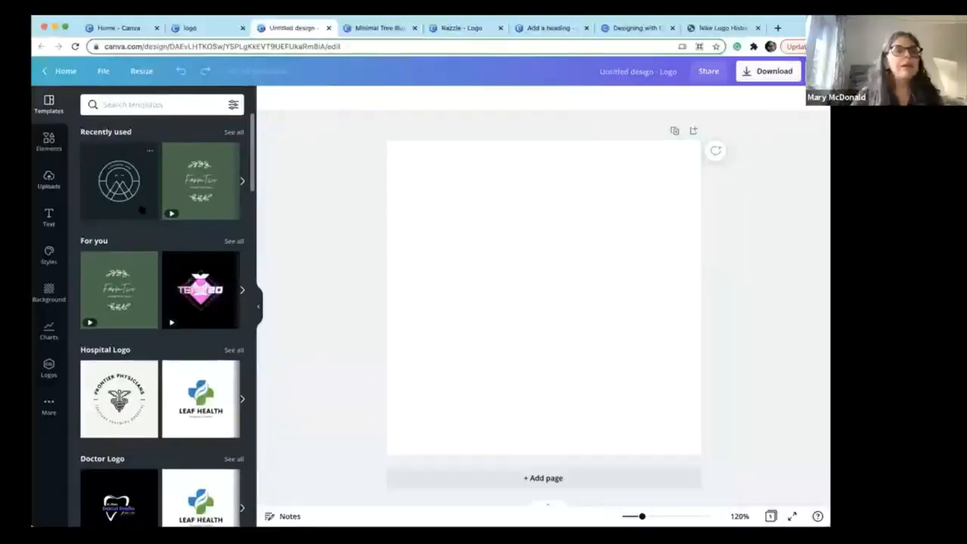
pyautogui.scroll(-3, 139, 287)
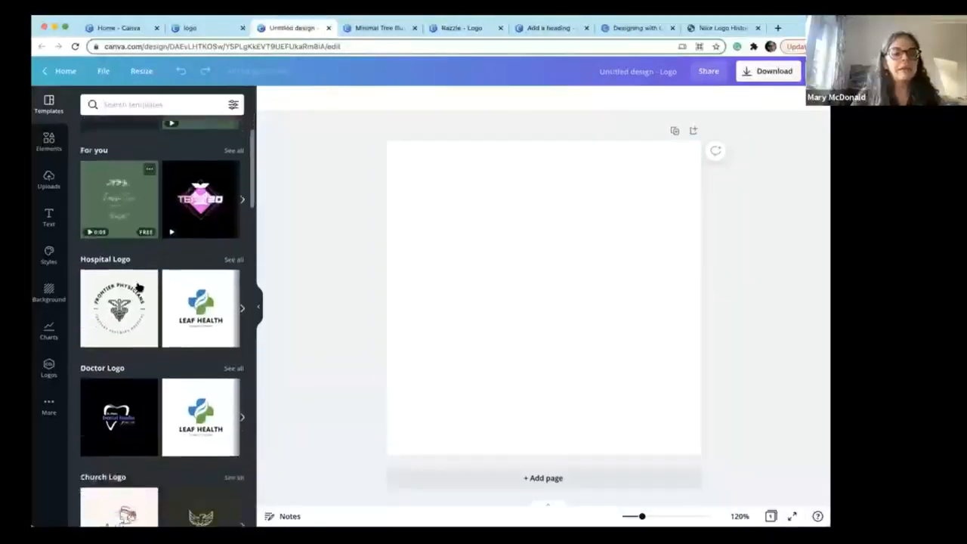
pyautogui.scroll(3, 139, 285)
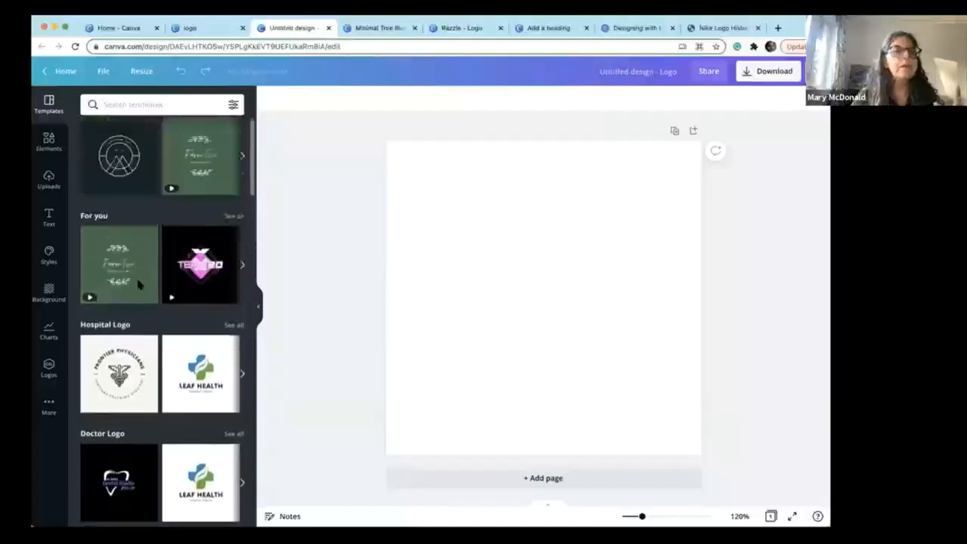
pyautogui.scroll(1, 138, 283)
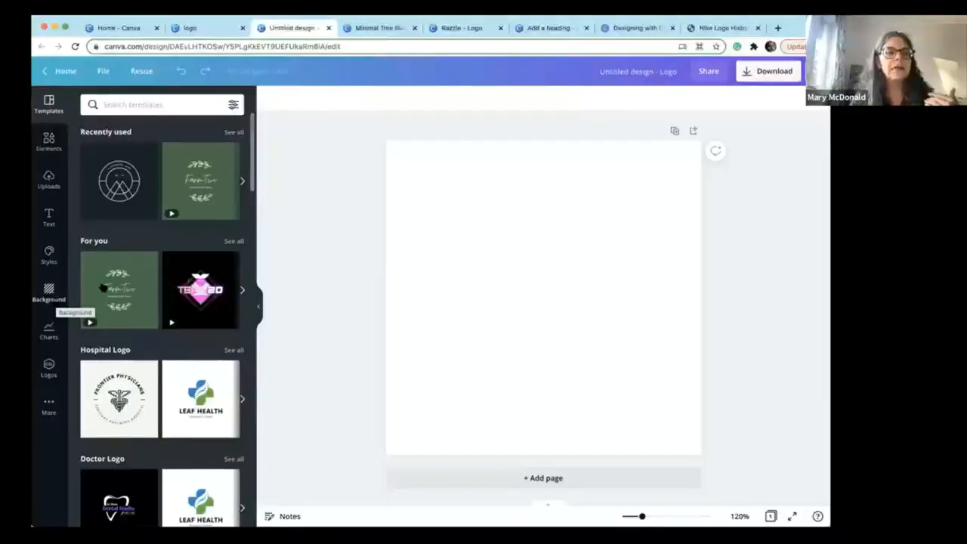
# Apply the green palm leaf photo from the background collection as the logo's background
pyautogui.click(50, 295)
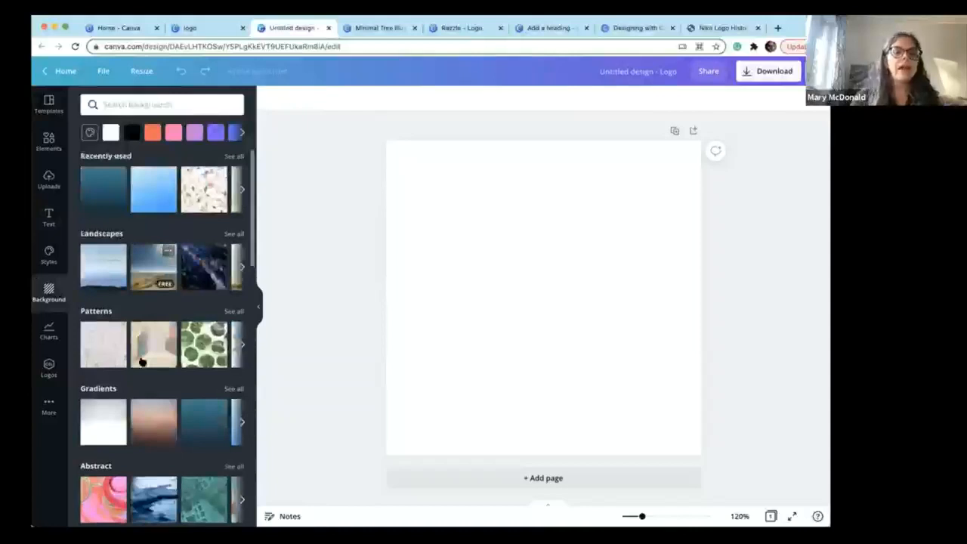
pyautogui.scroll(-3, 142, 363)
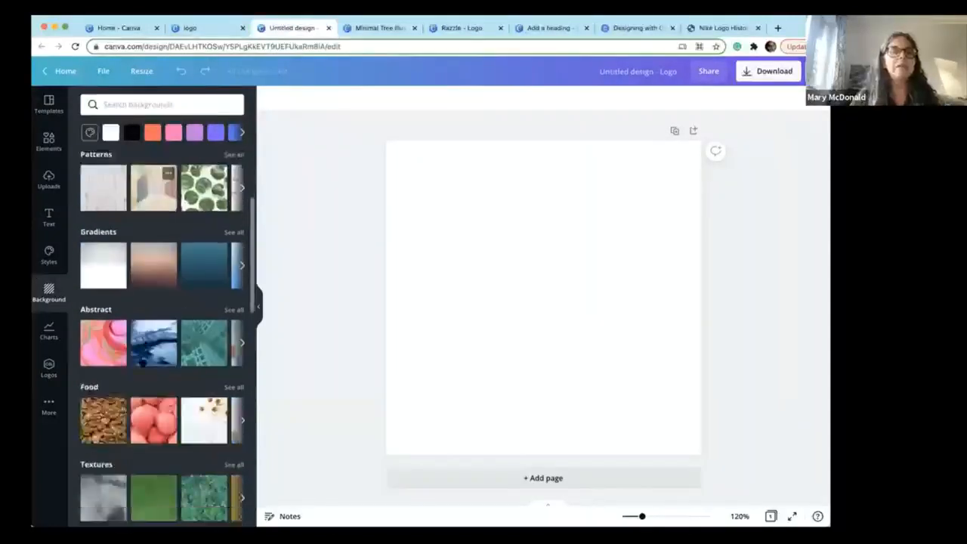
pyautogui.scroll(-8, 166, 327)
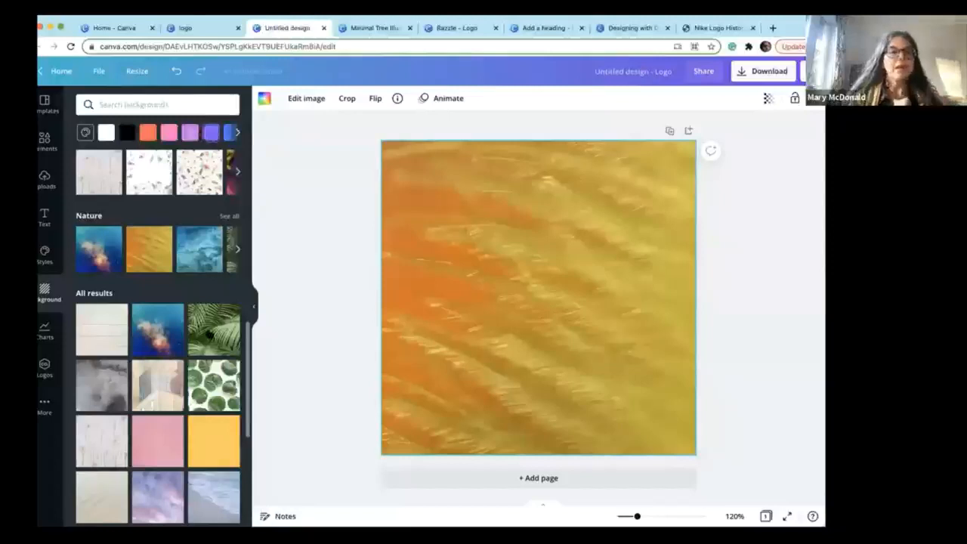
pyautogui.click(210, 333)
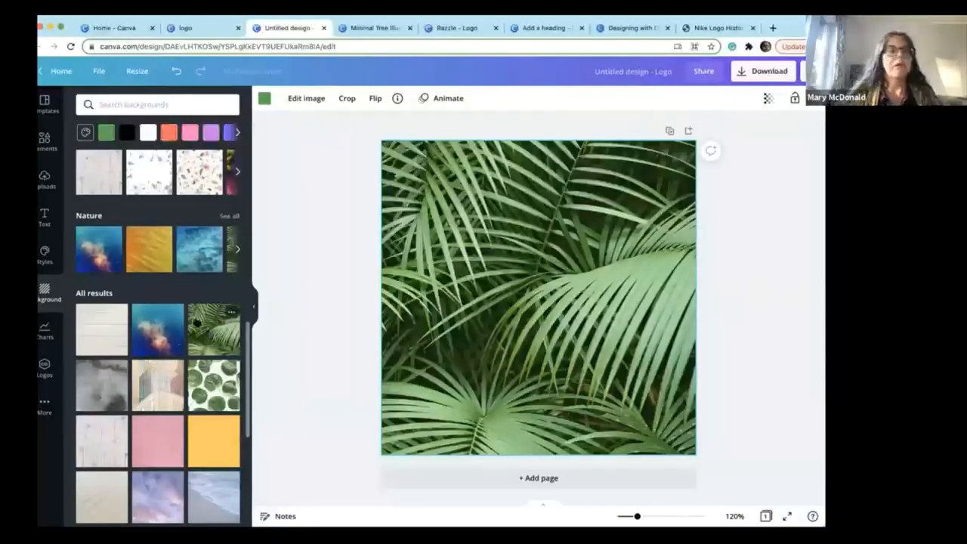
# Replace the logo's background with the dark teal-blue gradient from the Gradients backgrounds
pyautogui.scroll(1, 162, 302)
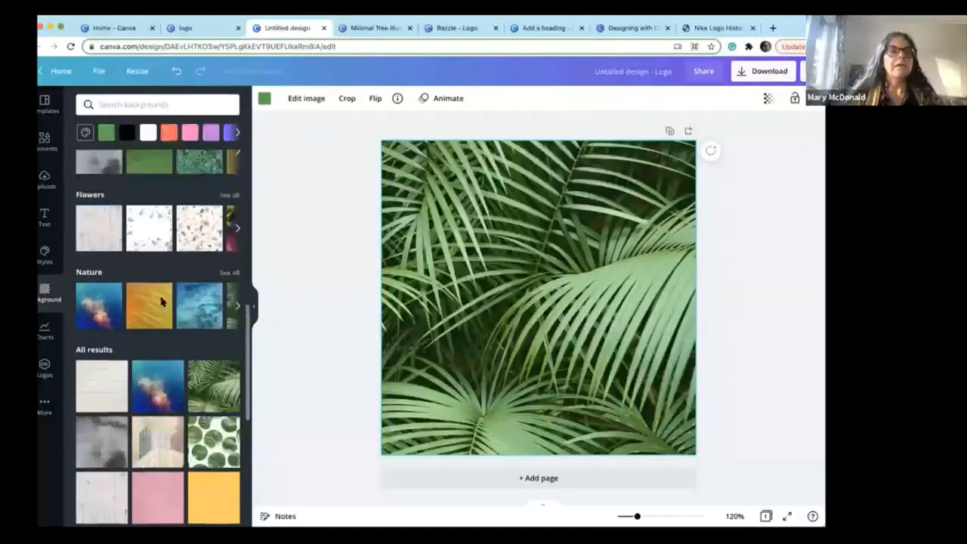
pyautogui.scroll(2, 162, 302)
pyautogui.scroll(3, 162, 302)
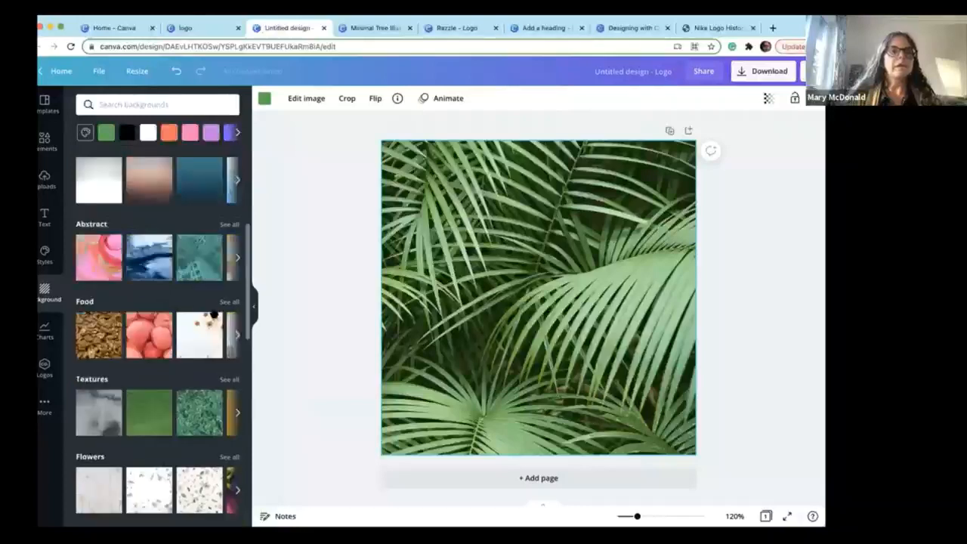
pyautogui.scroll(3, 219, 332)
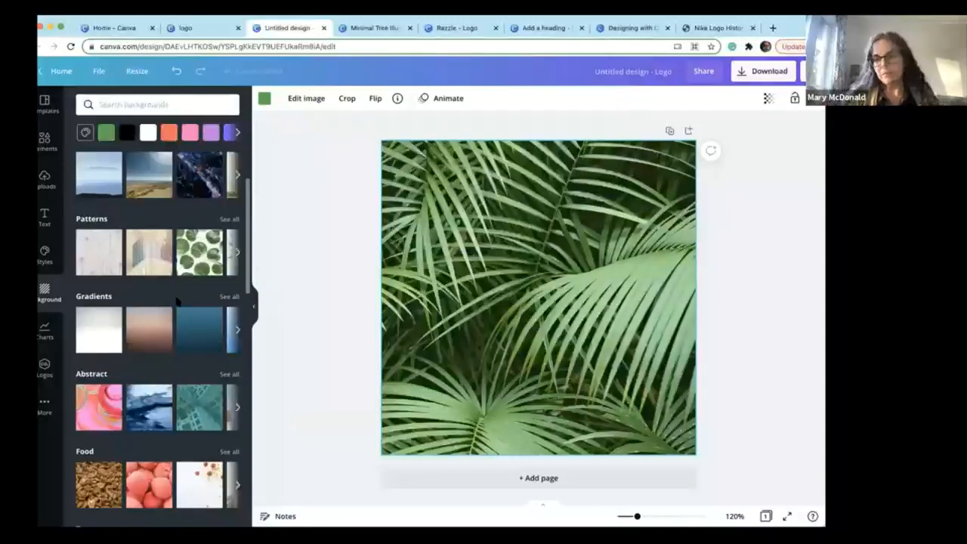
pyautogui.click(198, 338)
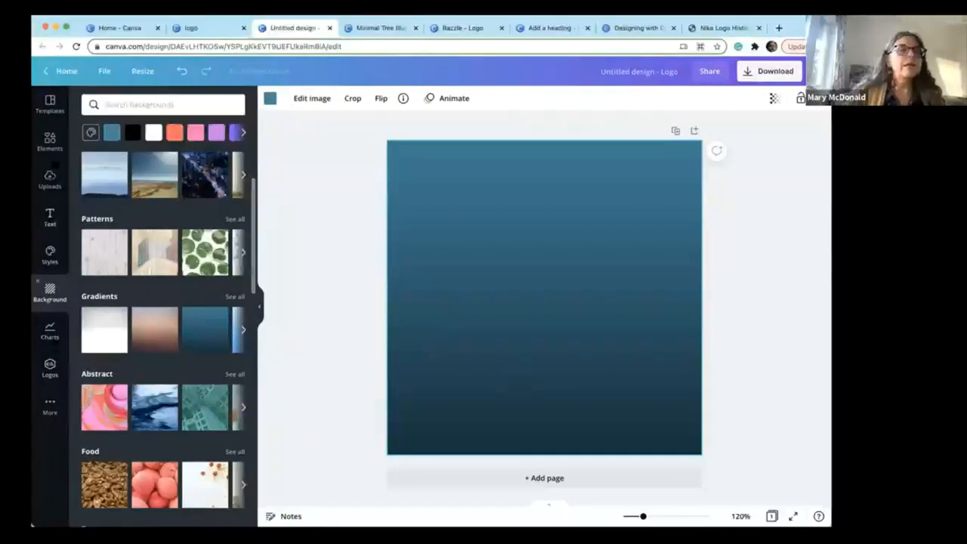
# Examine the kinds of design elements on offer, including lines and shapes, graphics, photos, videos and audio
pyautogui.click(51, 143)
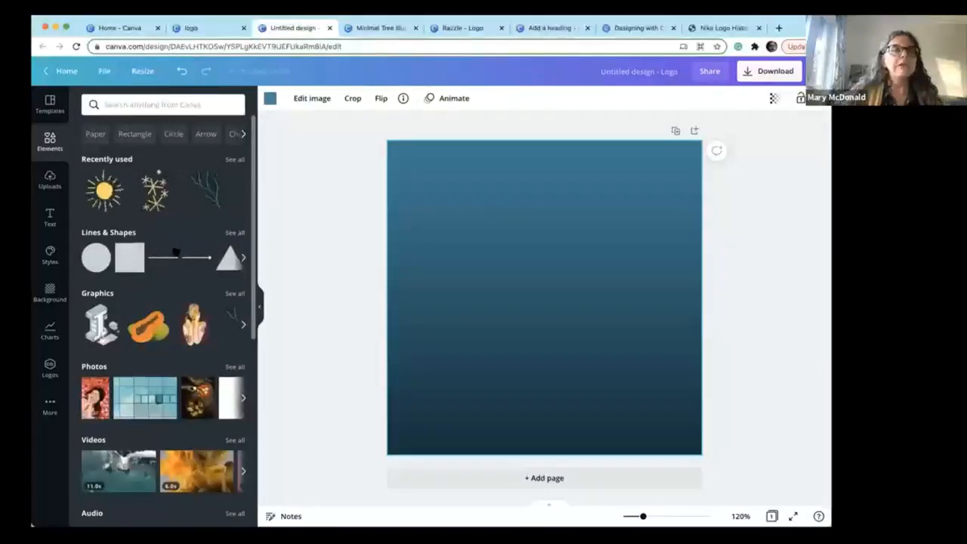
pyautogui.scroll(-1, 175, 250)
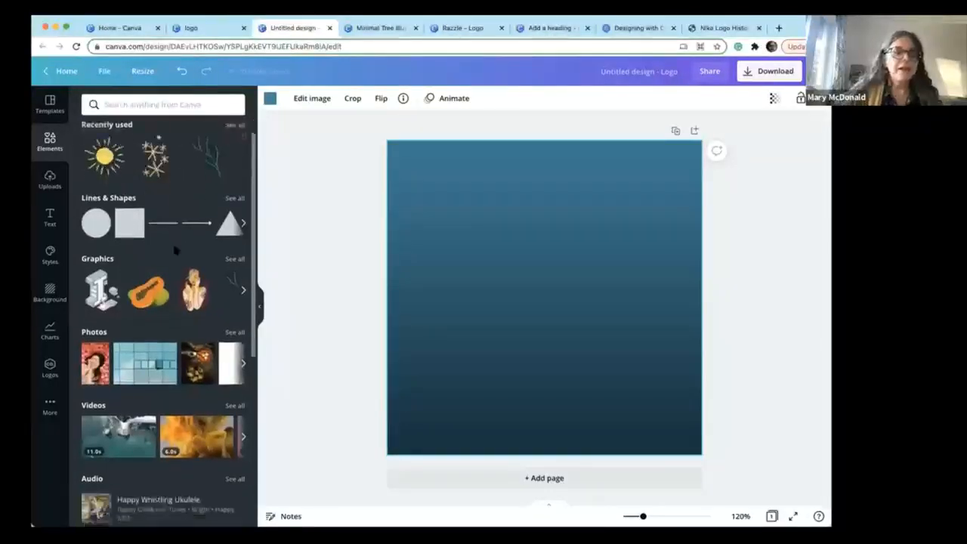
pyautogui.scroll(-1, 175, 250)
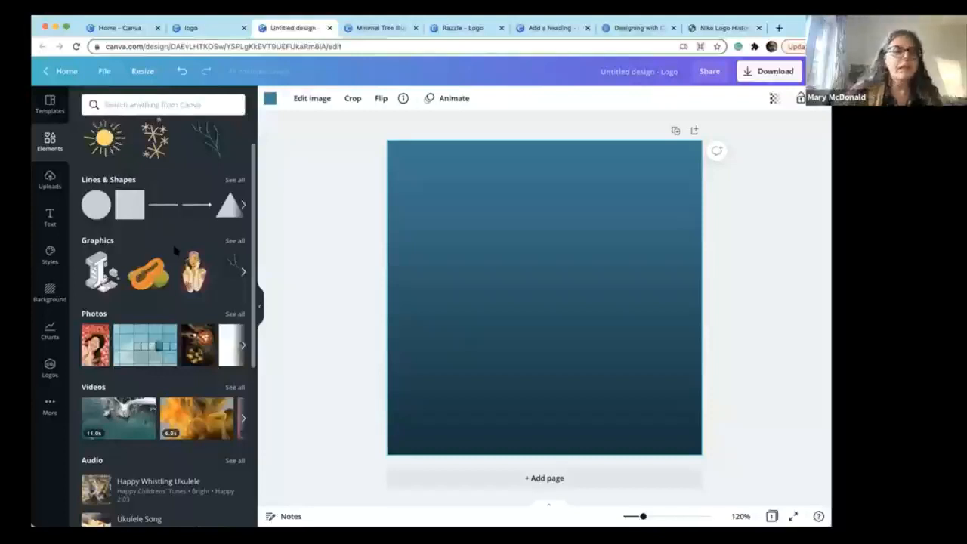
pyautogui.scroll(-1, 176, 250)
pyautogui.scroll(1, 176, 252)
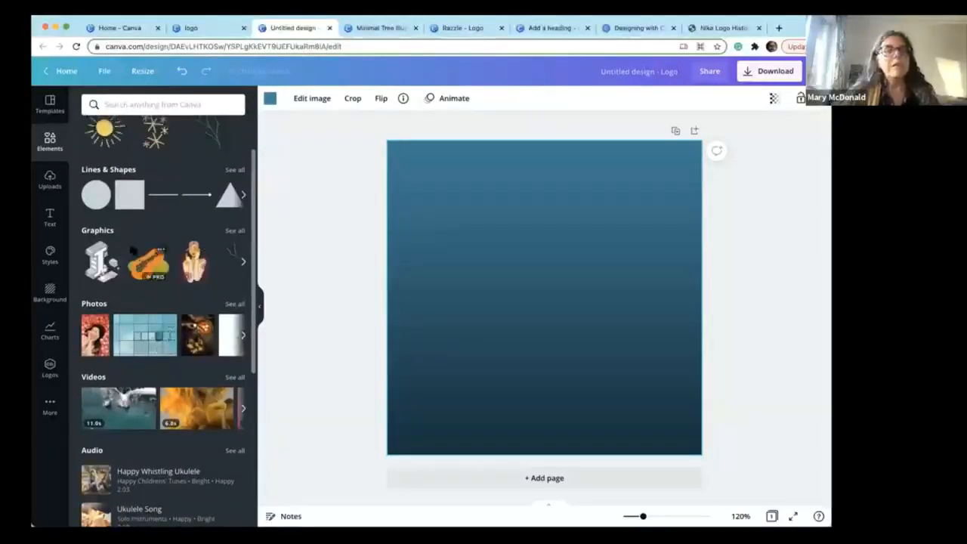
pyautogui.scroll(1, 173, 260)
pyautogui.scroll(3, 173, 262)
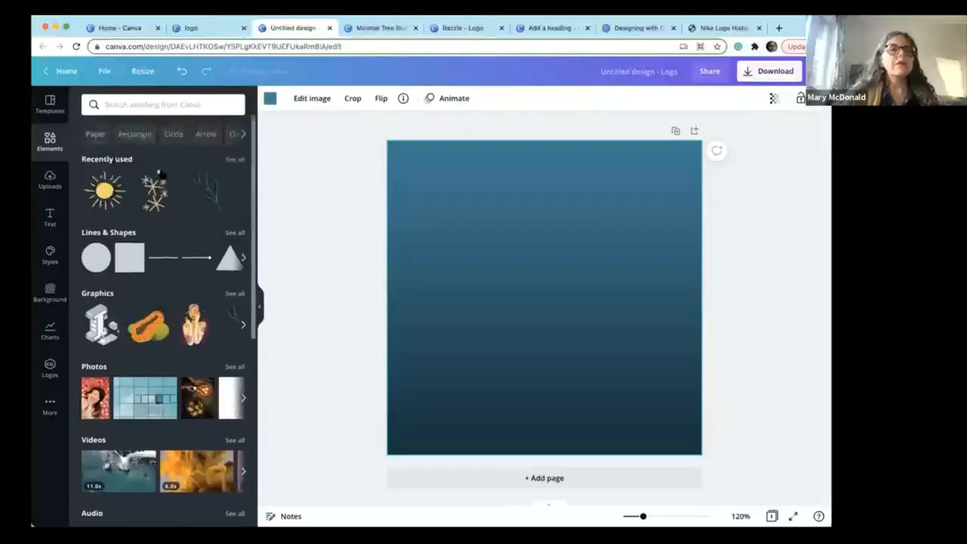
pyautogui.scroll(-3, 154, 235)
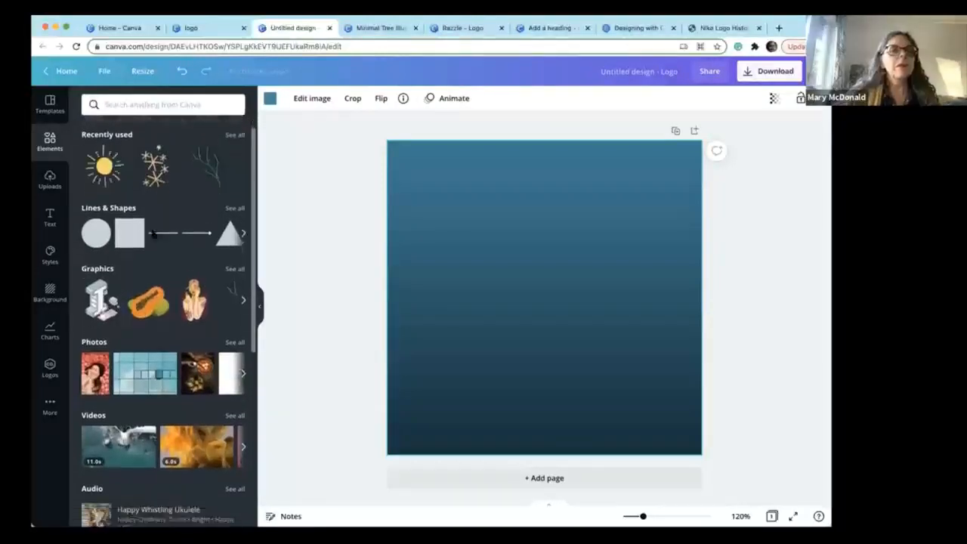
# Browse the full graphics collection and add the dark leafy branch graphic to the design
pyautogui.click(235, 224)
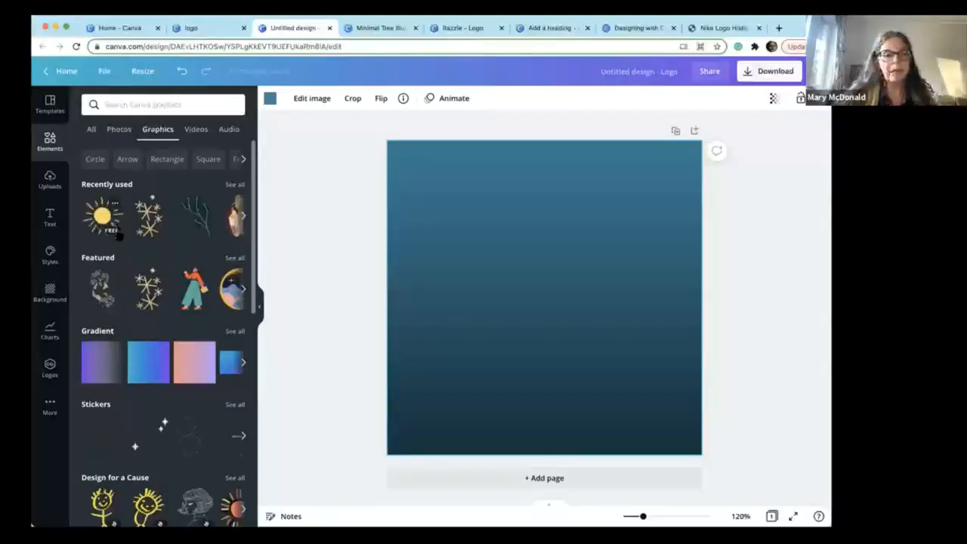
pyautogui.scroll(-2, 159, 345)
pyautogui.scroll(-1, 158, 345)
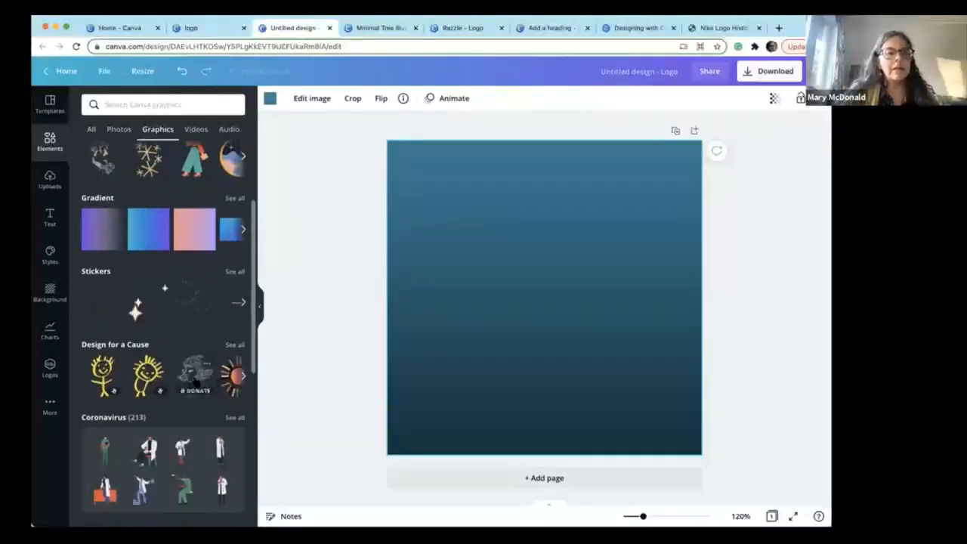
pyautogui.scroll(-6, 195, 382)
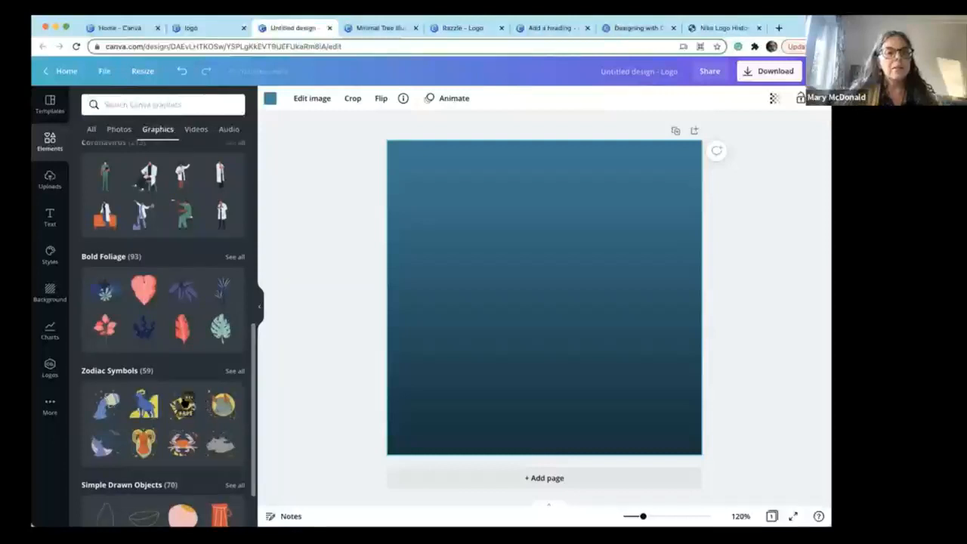
pyautogui.scroll(-2, 185, 401)
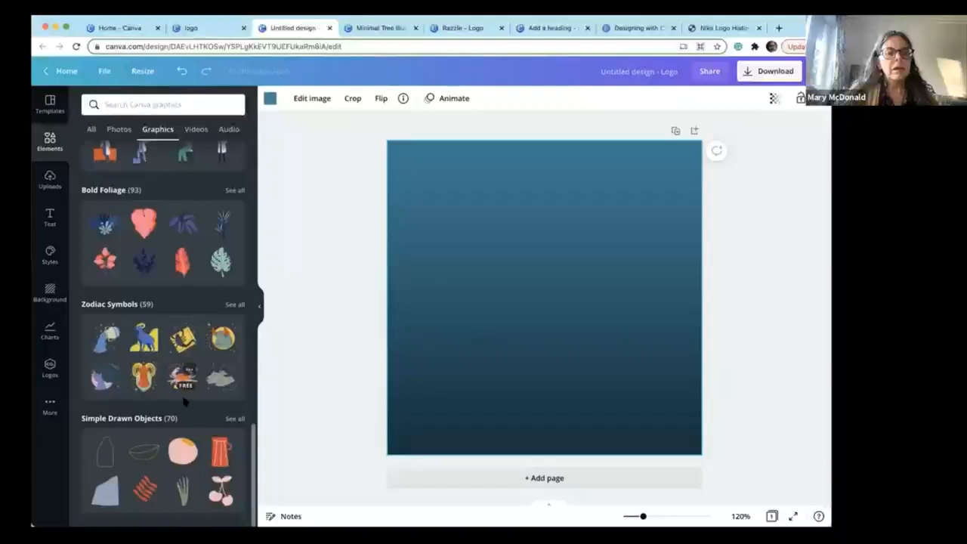
pyautogui.scroll(1, 185, 400)
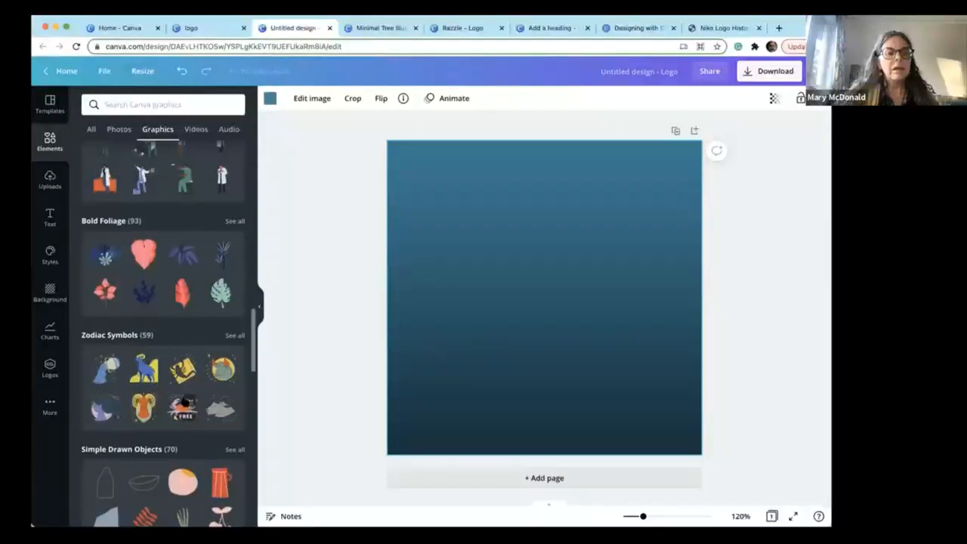
pyautogui.scroll(10, 184, 401)
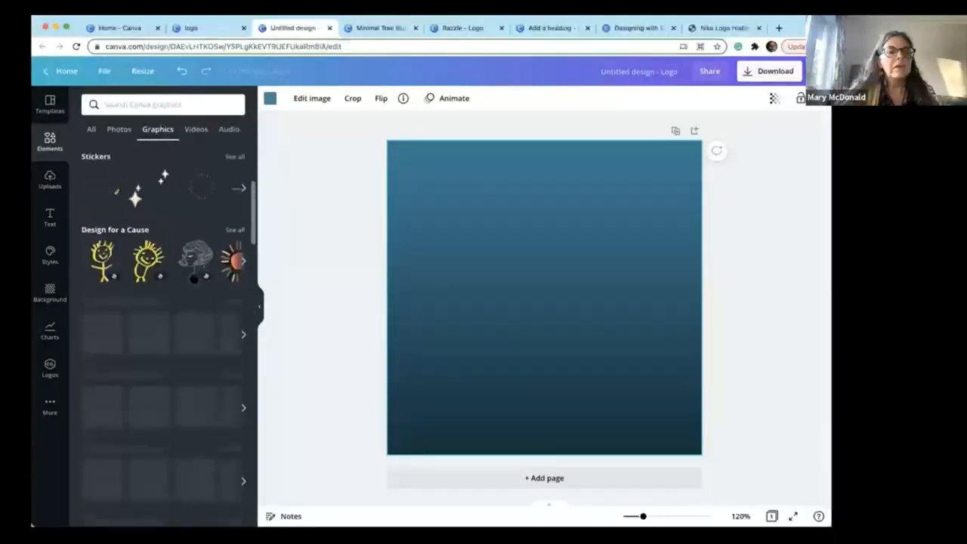
pyautogui.scroll(3, 201, 213)
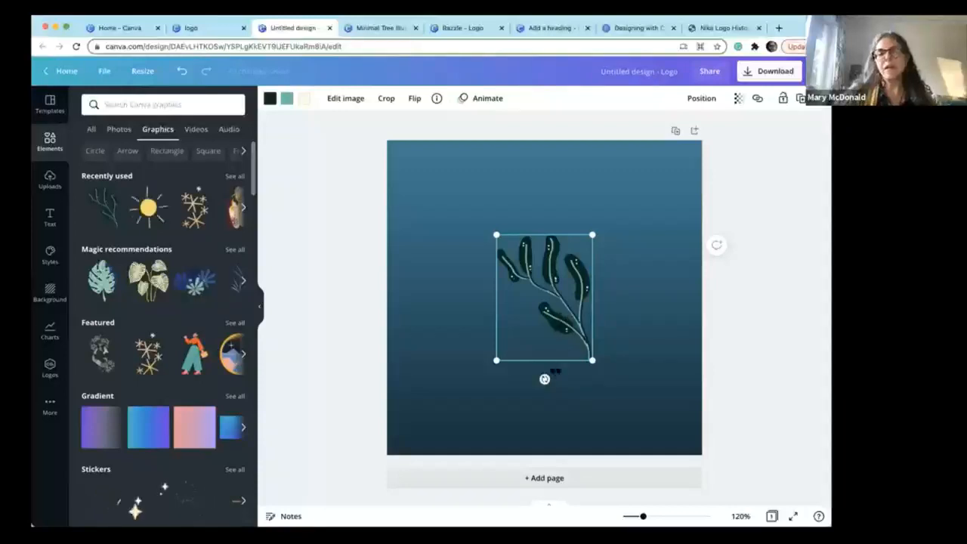
# Rotate the leafy branch clockwise so its stem stands roughly upright and move it to the upper middle of the design
pyautogui.moveTo(544, 379); pyautogui.dragTo(523, 376)
pyautogui.moveTo(559, 302); pyautogui.dragTo(554, 250)
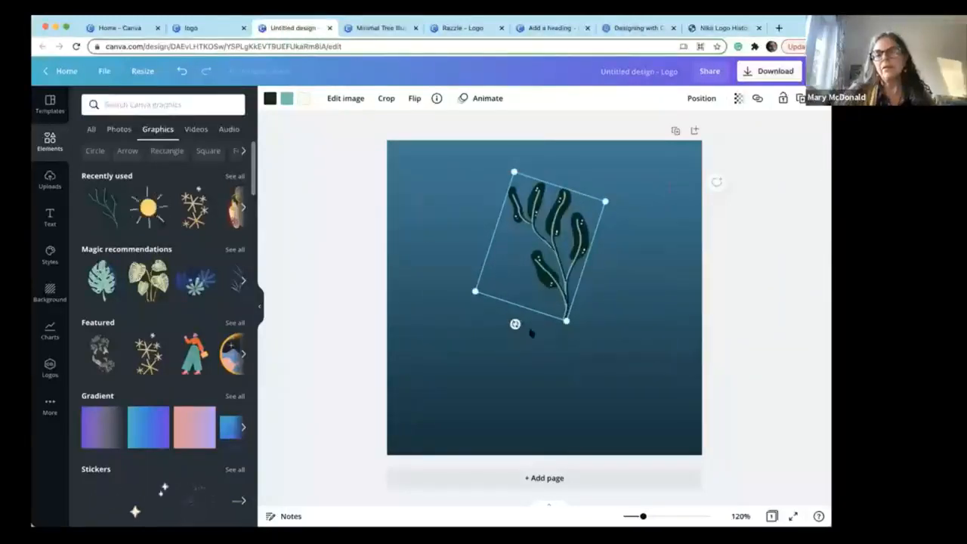
pyautogui.moveTo(515, 323); pyautogui.dragTo(541, 325)
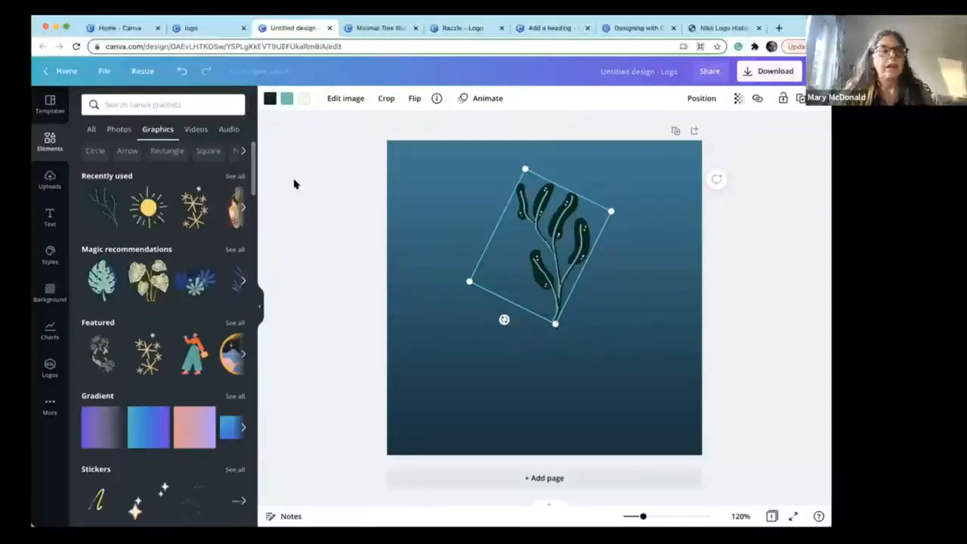
# Add the "DAZZLE eau de parfum" font combination to the design and place it centred at the foot of the leafy branch
pyautogui.click(50, 216)
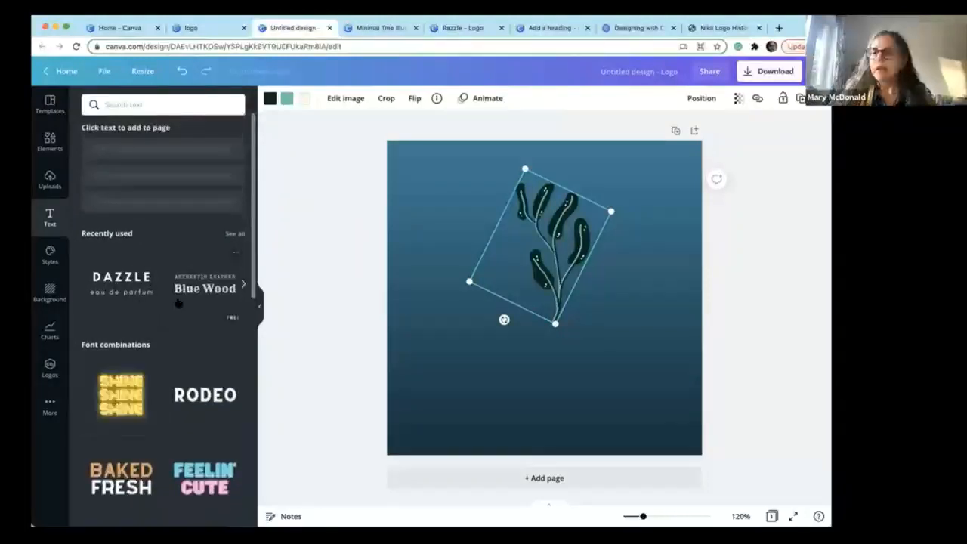
pyautogui.scroll(-1, 177, 302)
pyautogui.scroll(-2, 176, 302)
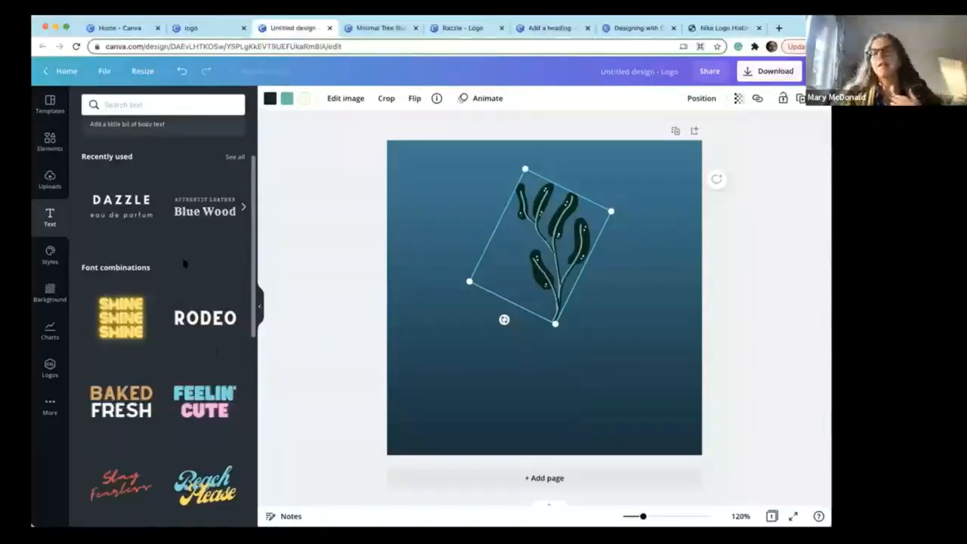
pyautogui.scroll(-5, 179, 280)
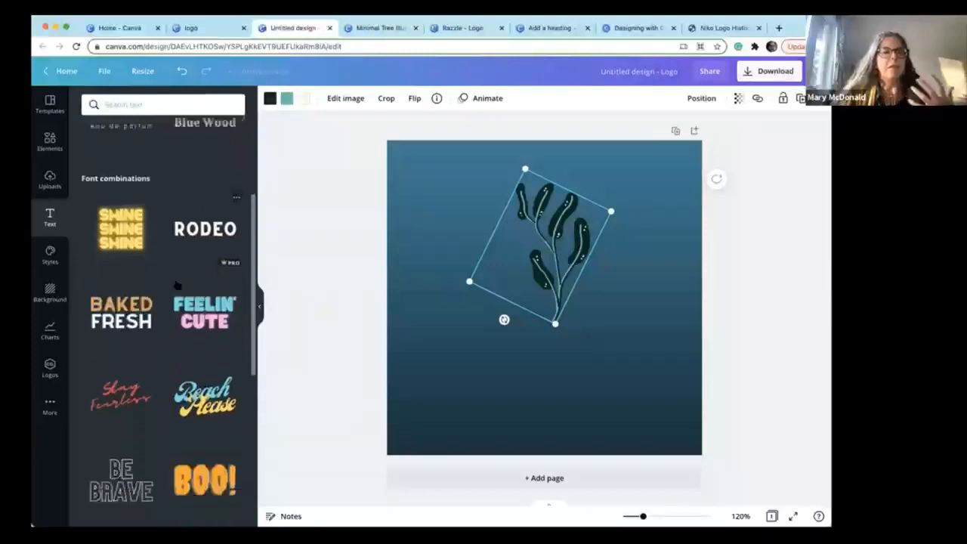
pyautogui.scroll(-12, 177, 285)
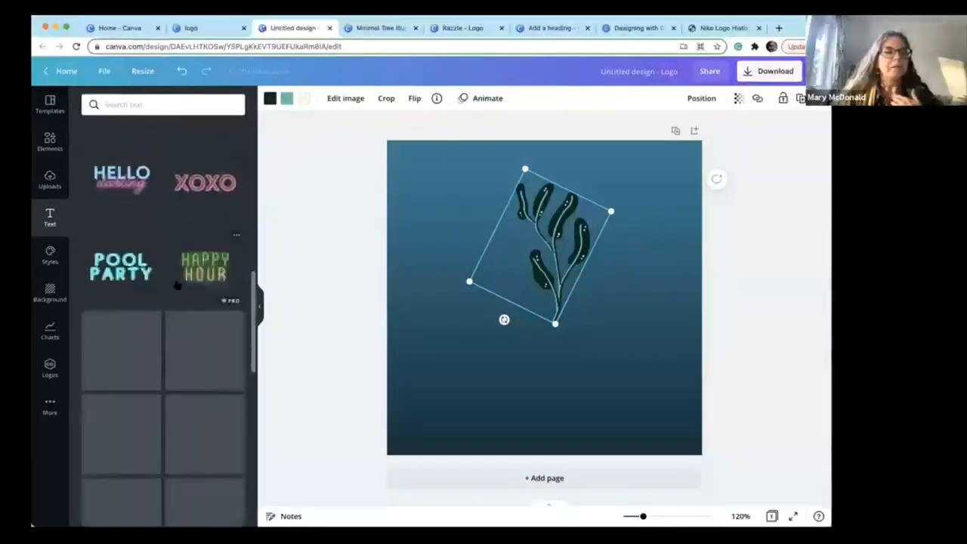
pyautogui.scroll(-1, 177, 317)
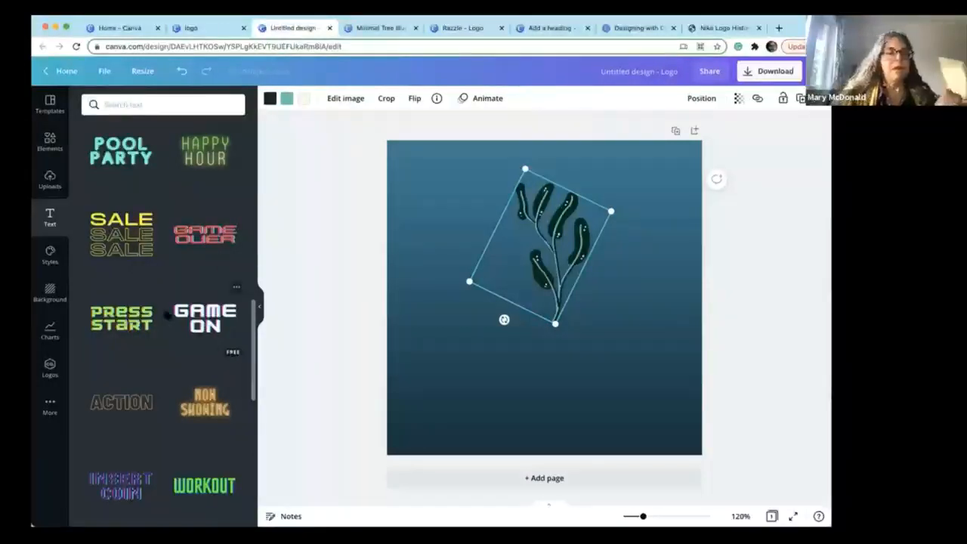
pyautogui.scroll(-3, 154, 284)
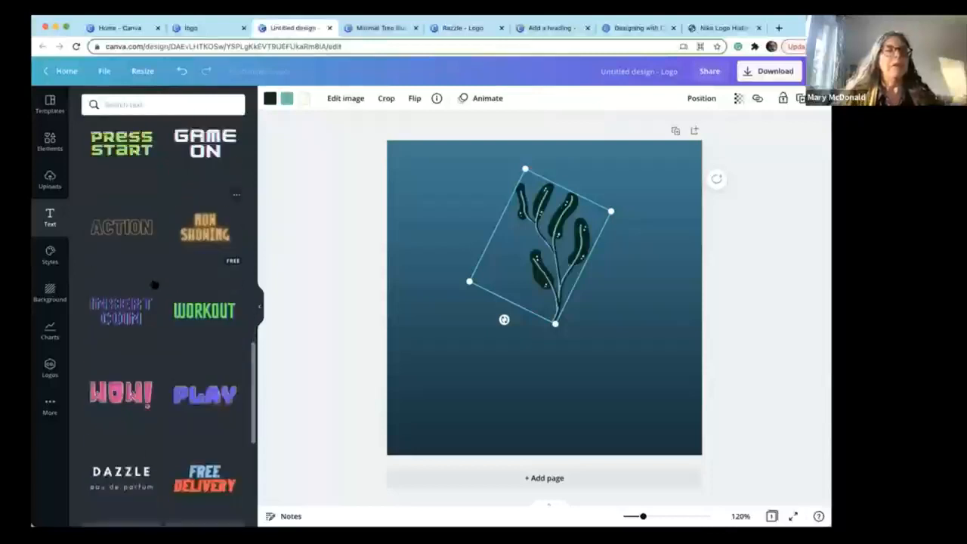
pyautogui.scroll(-3, 154, 283)
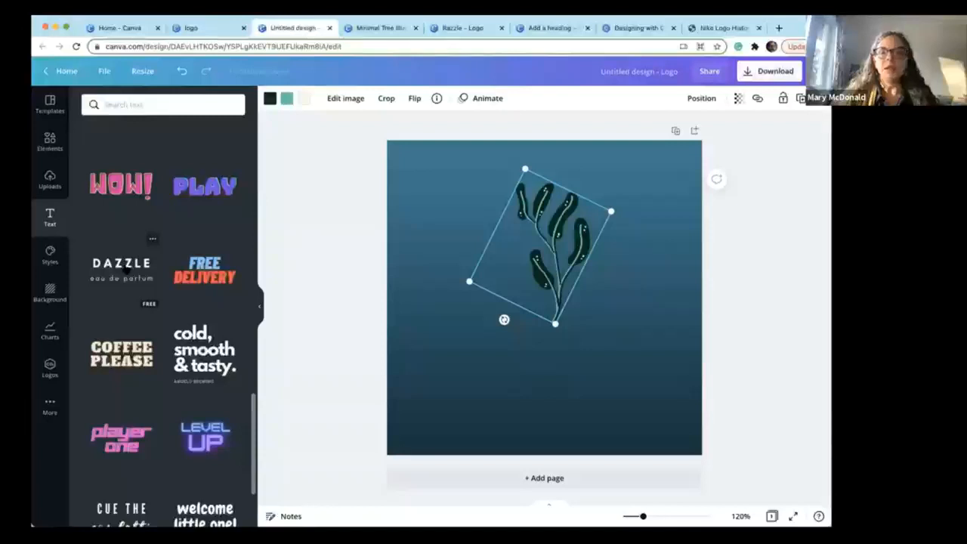
pyautogui.click(123, 269)
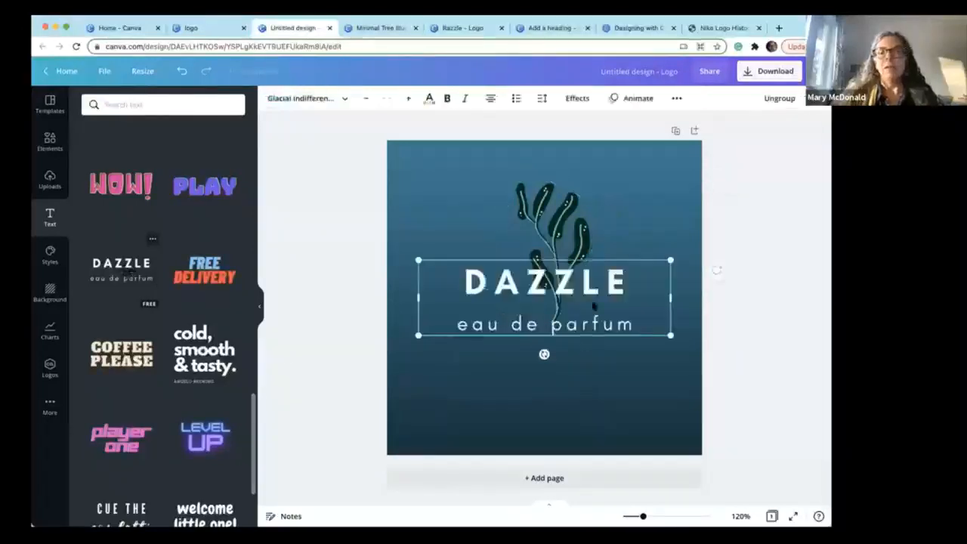
pyautogui.moveTo(587, 290); pyautogui.dragTo(586, 340)
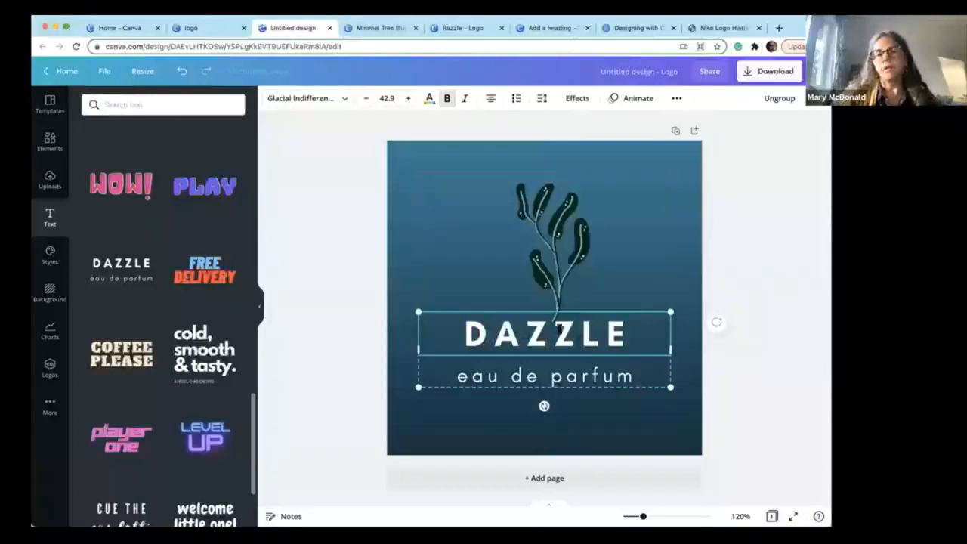
# Replace the DAZZLE heading below the leafy branch with the word MAKE
pyautogui.doubleClick(559, 328)
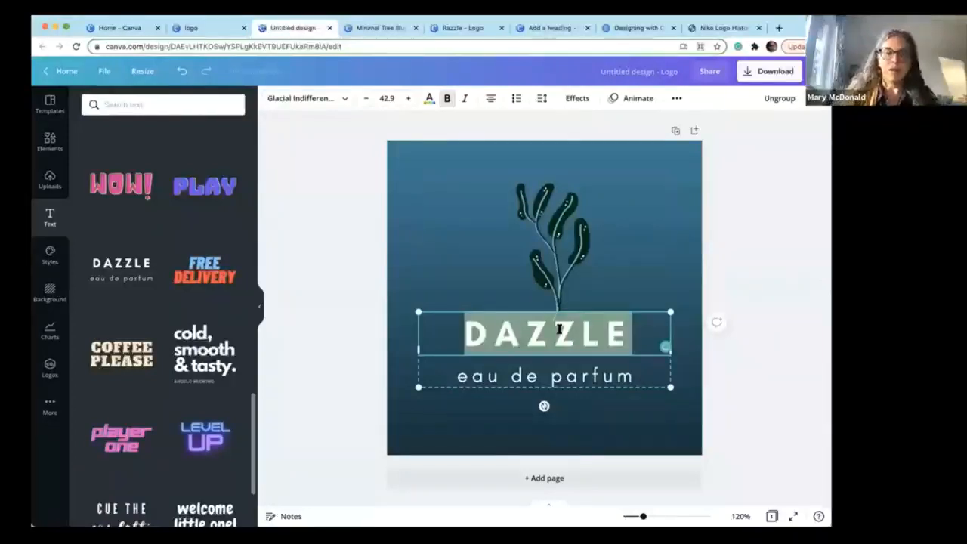
pyautogui.write('MAKE')
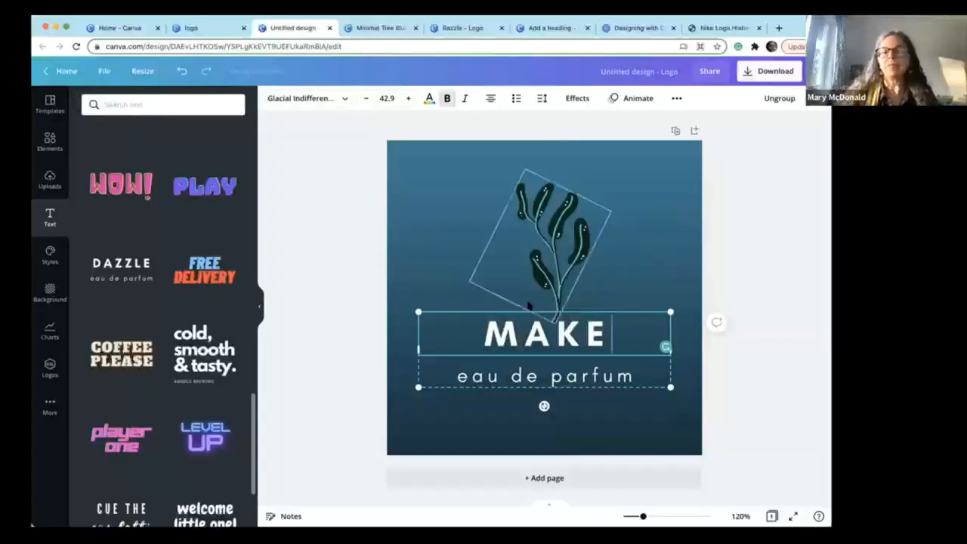
pyautogui.click(529, 302)
pyautogui.click(555, 340)
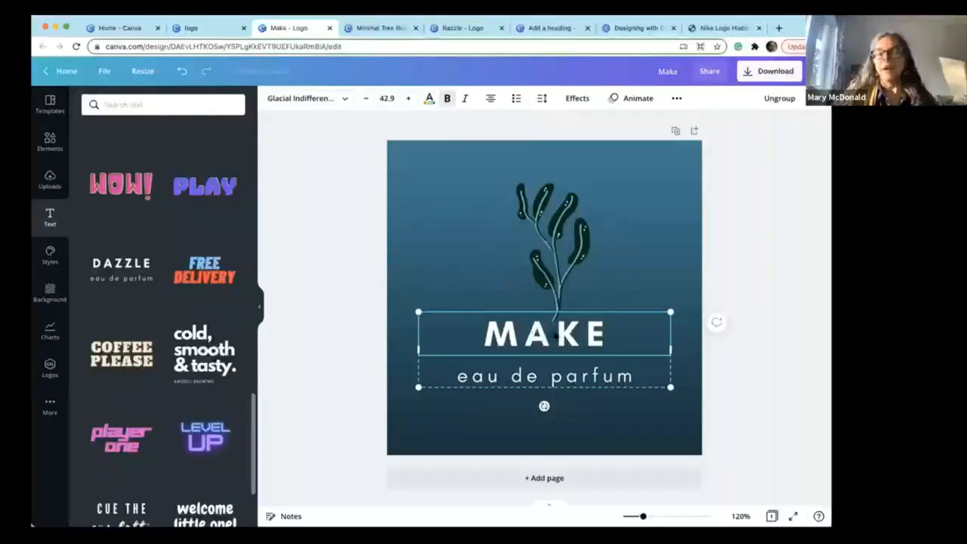
# Try recolouring the MAKE heading with the yellow from the brand kit's core colours
pyautogui.click(429, 100)
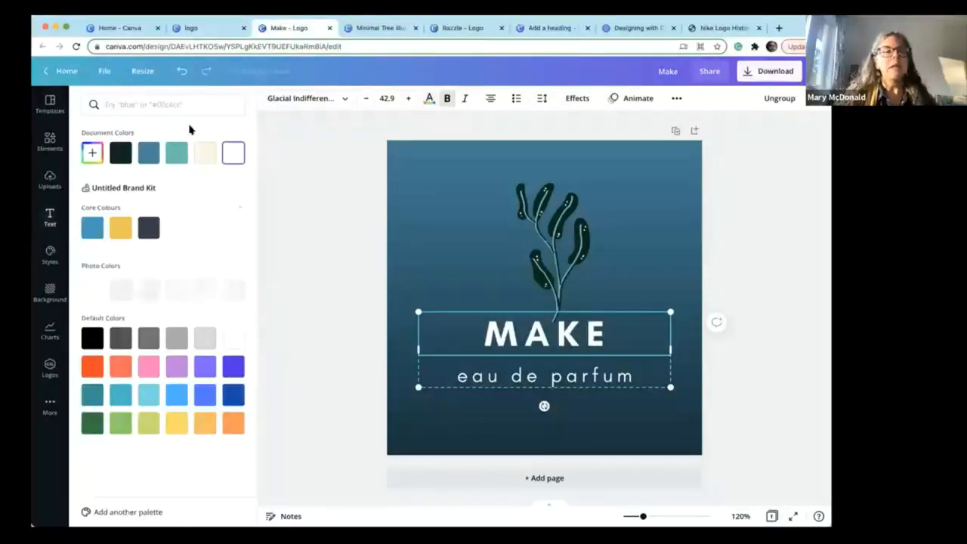
pyautogui.click(120, 229)
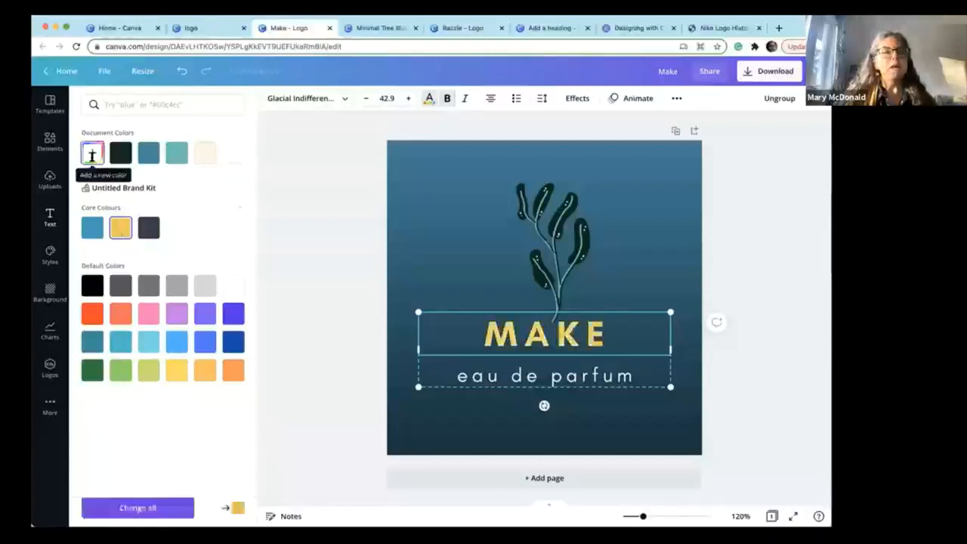
pyautogui.click(198, 152)
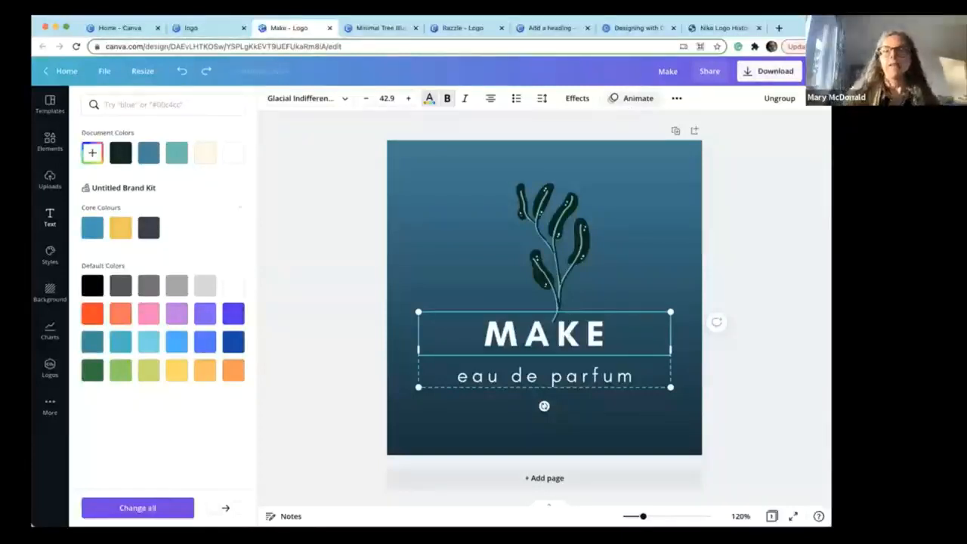
# Preview text animations such as Bounce on the MAKE heading, choose None, and look over the page animations
pyautogui.click(634, 103)
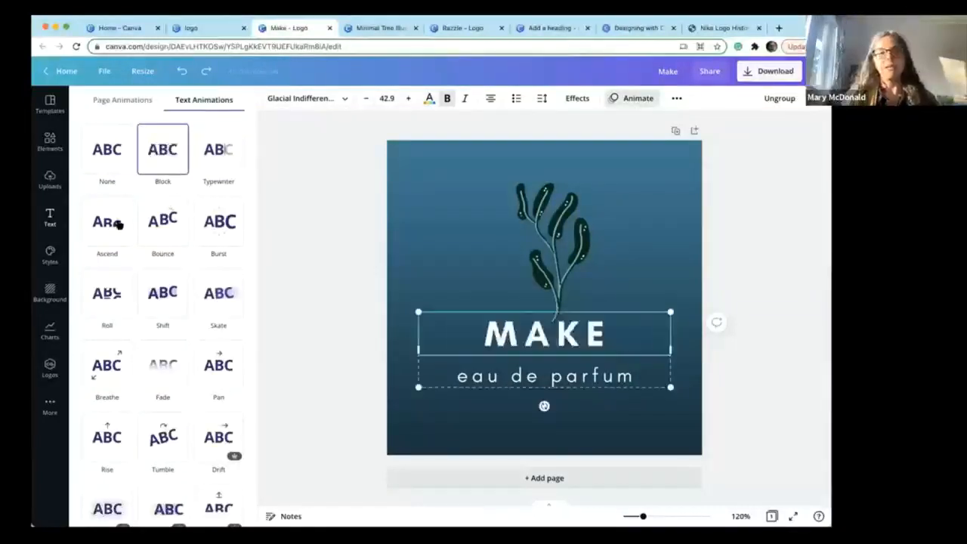
pyautogui.click(167, 225)
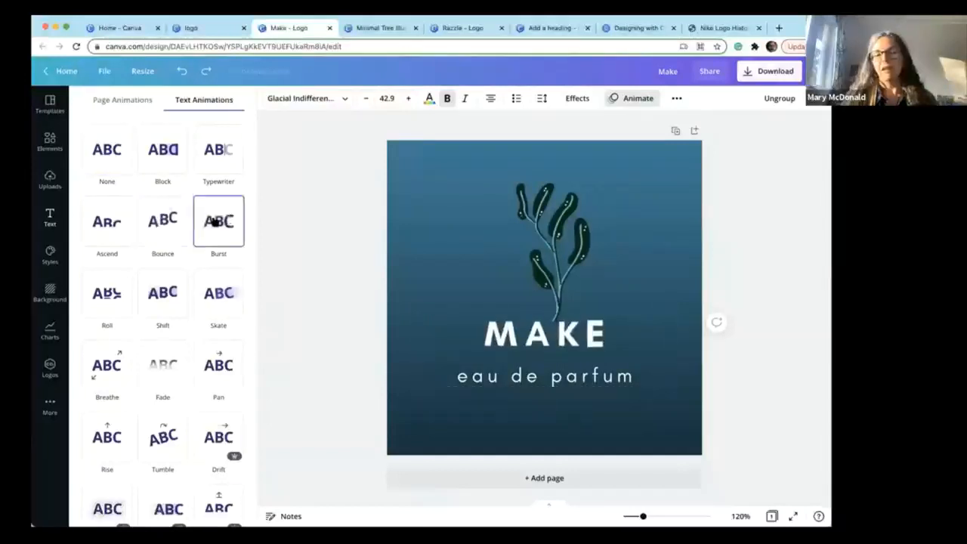
pyautogui.click(123, 247)
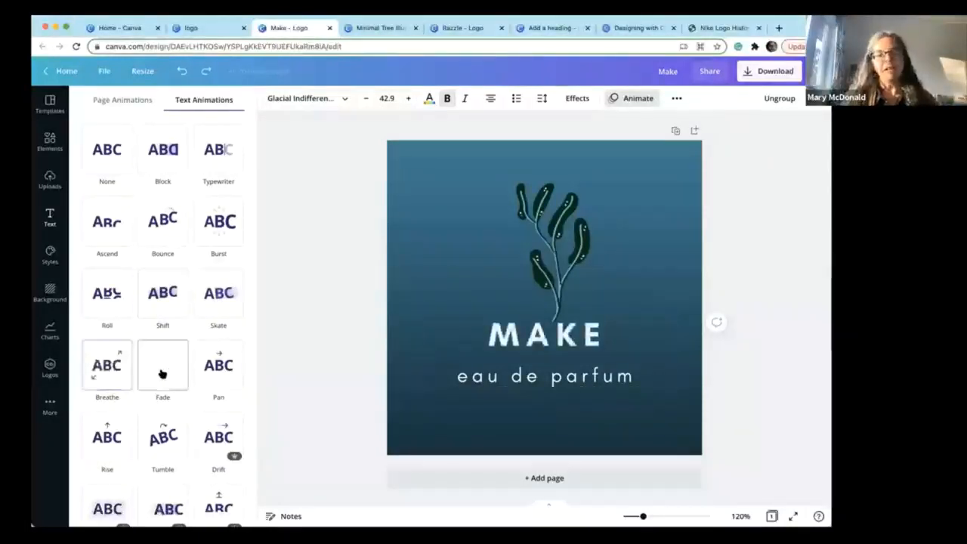
pyautogui.click(106, 161)
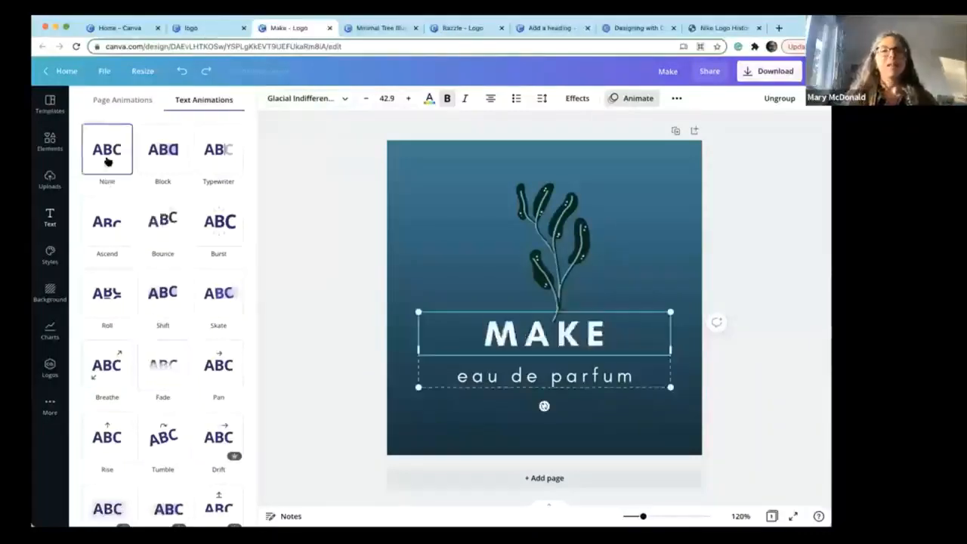
pyautogui.click(134, 102)
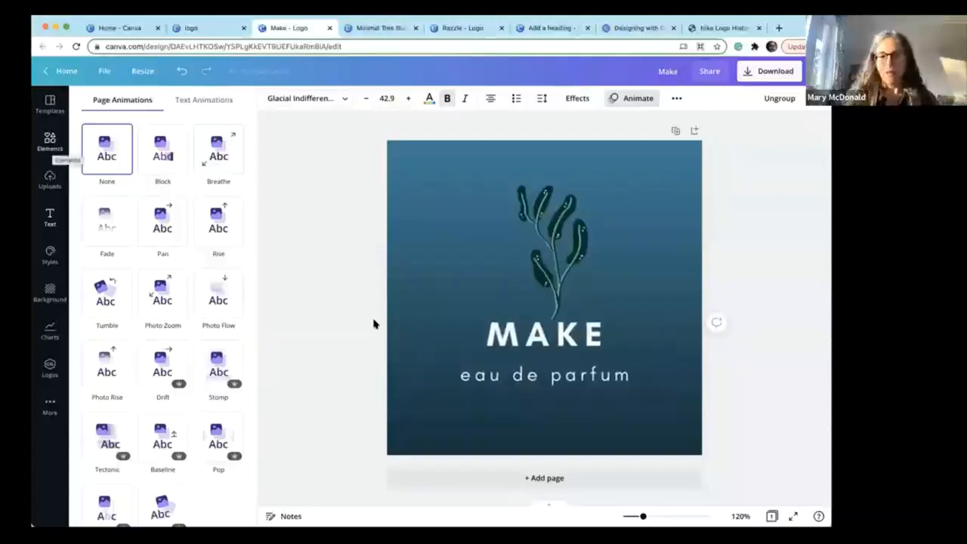
# Replace the "eau de parfum" line under the MAKE heading with "your place"
pyautogui.click(538, 378)
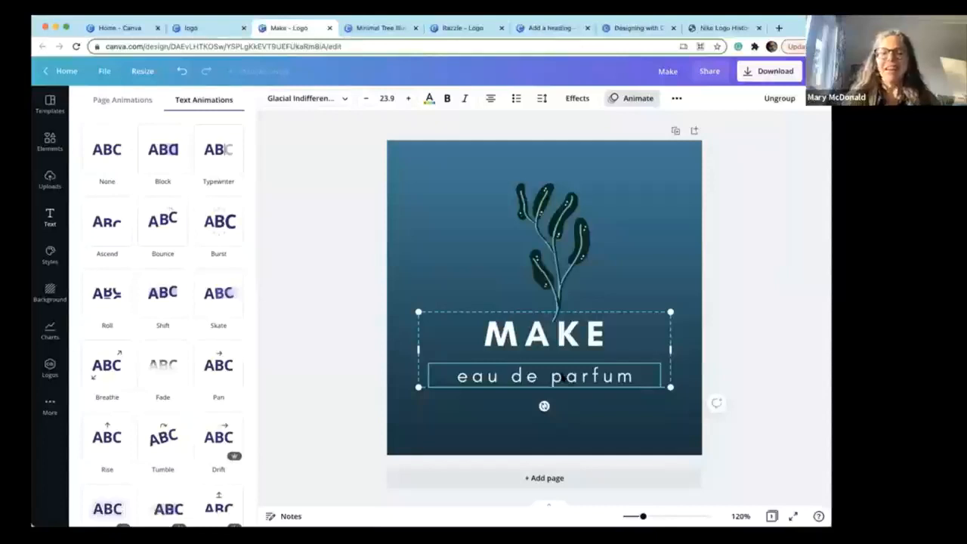
pyautogui.doubleClick(561, 375)
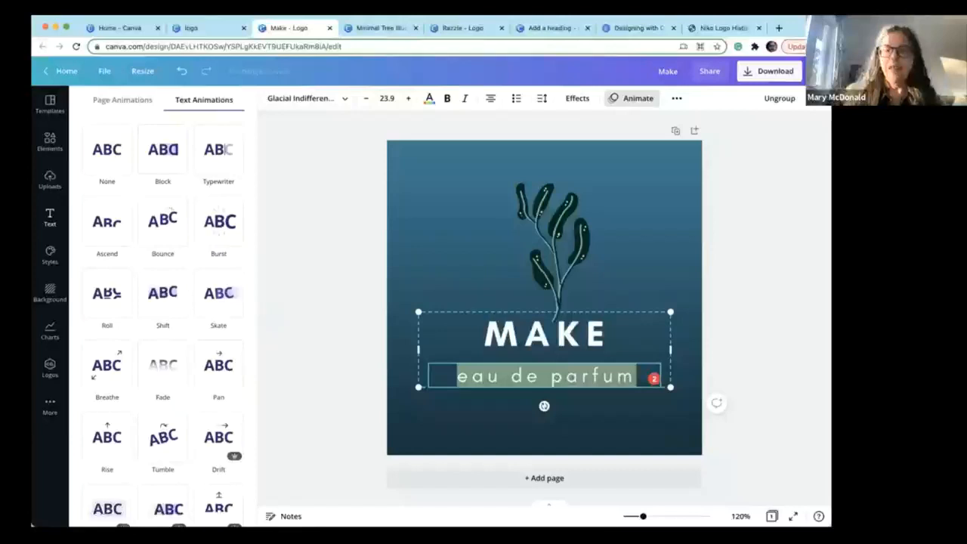
pyautogui.write('your')
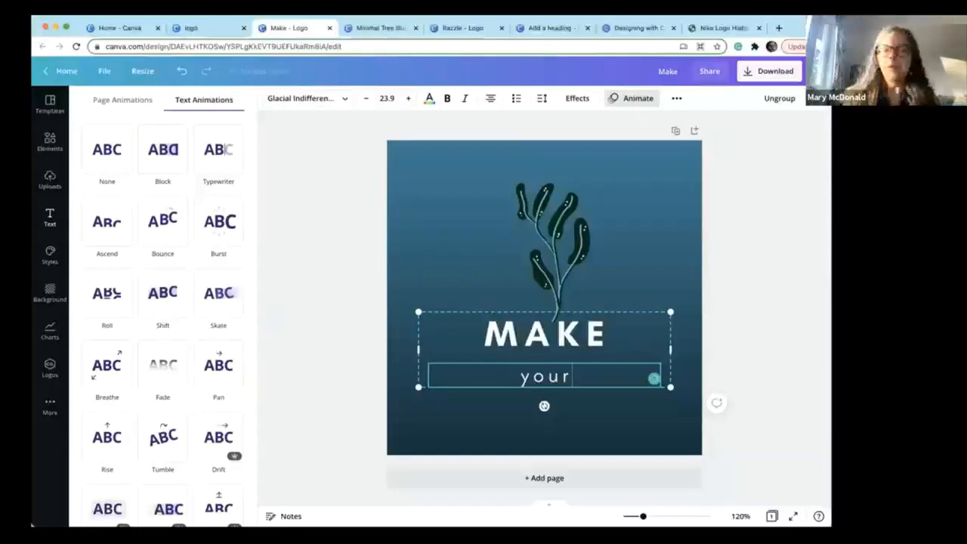
pyautogui.write('pla')
pyautogui.press('BackSpace')
pyautogui.press('BackSpace')
pyautogui.press('BackSpace')
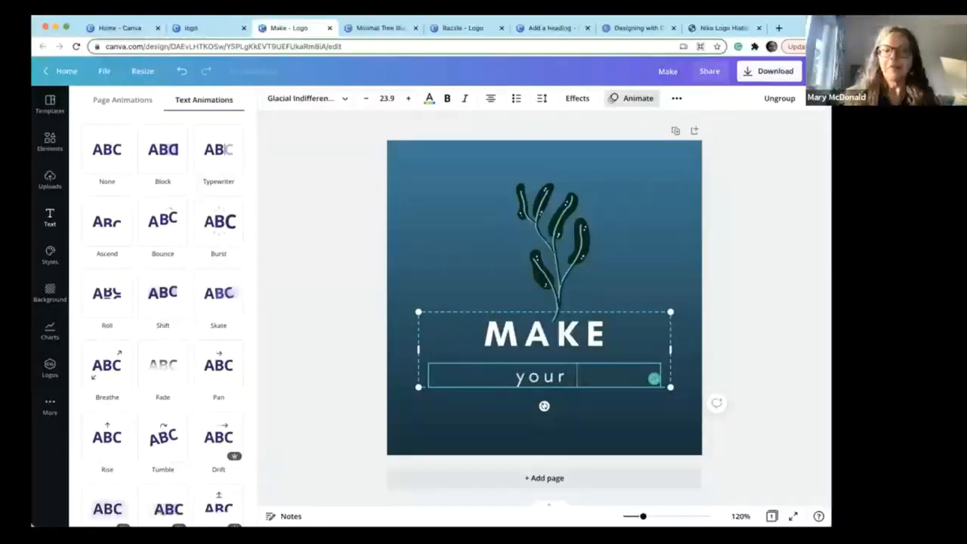
pyautogui.write('place')
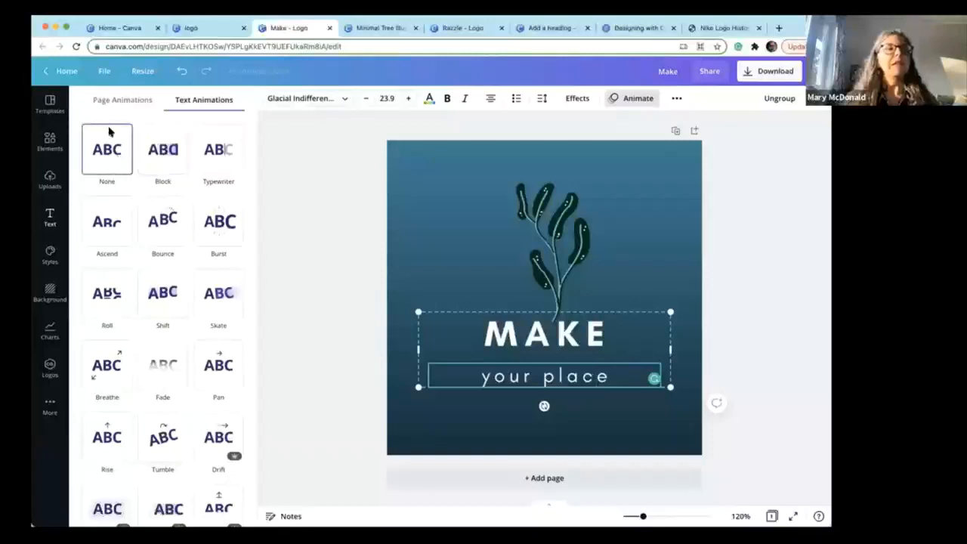
# Try locking the MAKE text in position and undo the lock
pyautogui.click(50, 142)
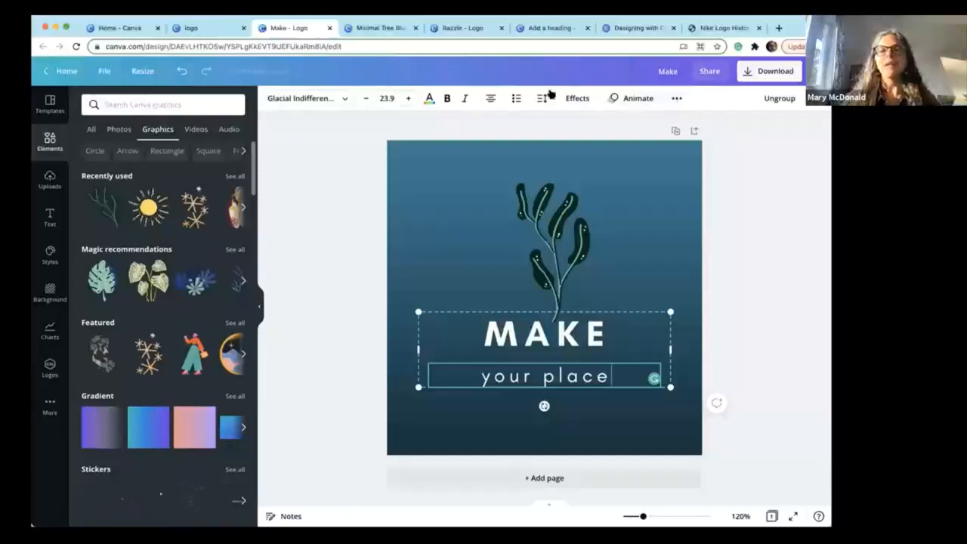
pyautogui.click(676, 98)
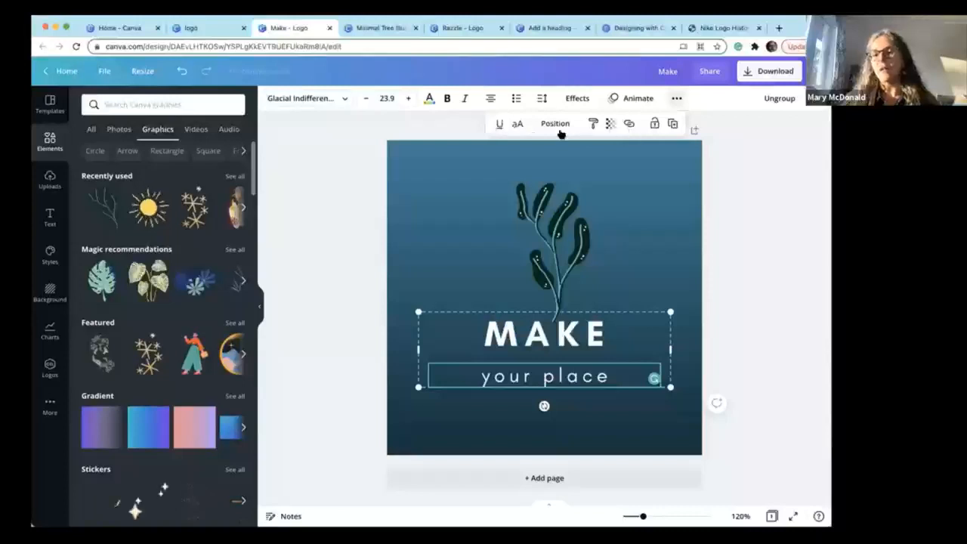
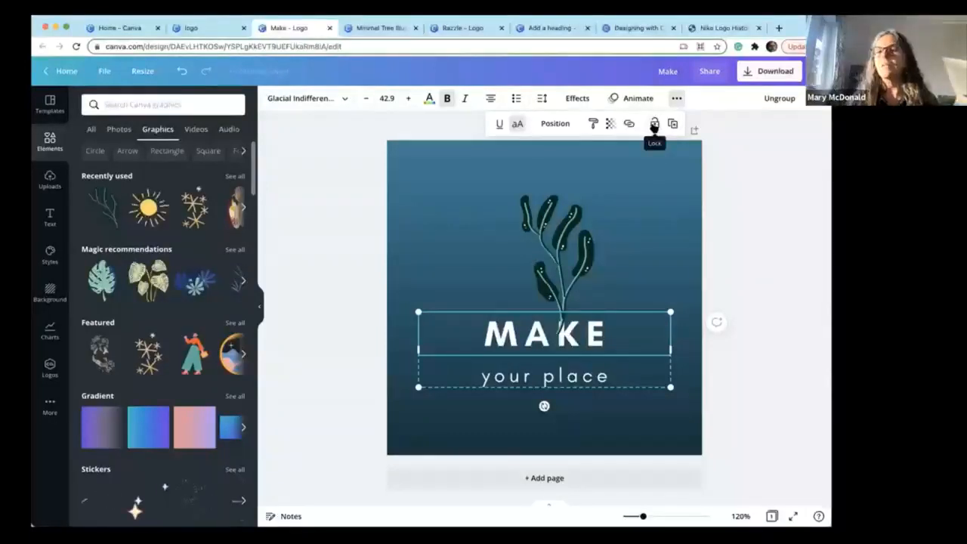
pyautogui.click(654, 125)
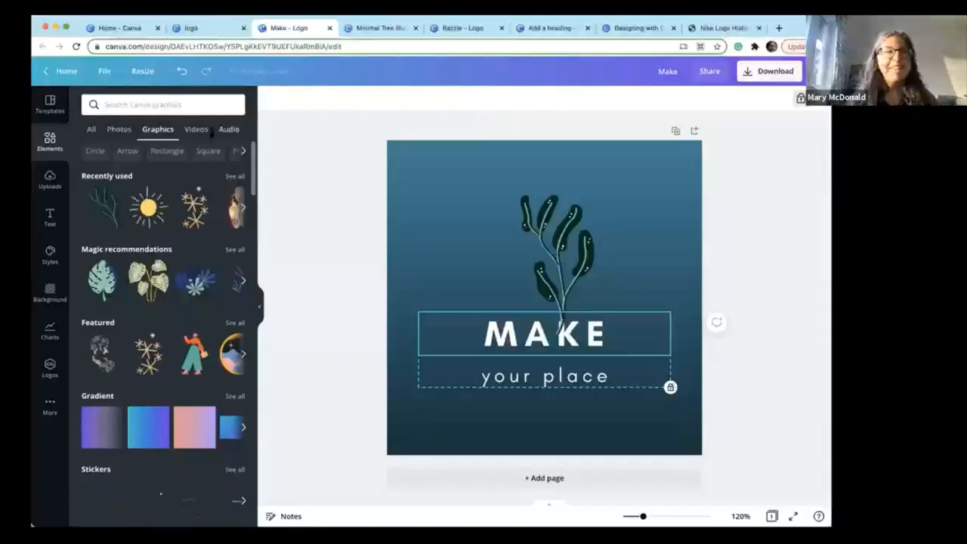
pyautogui.click(182, 71)
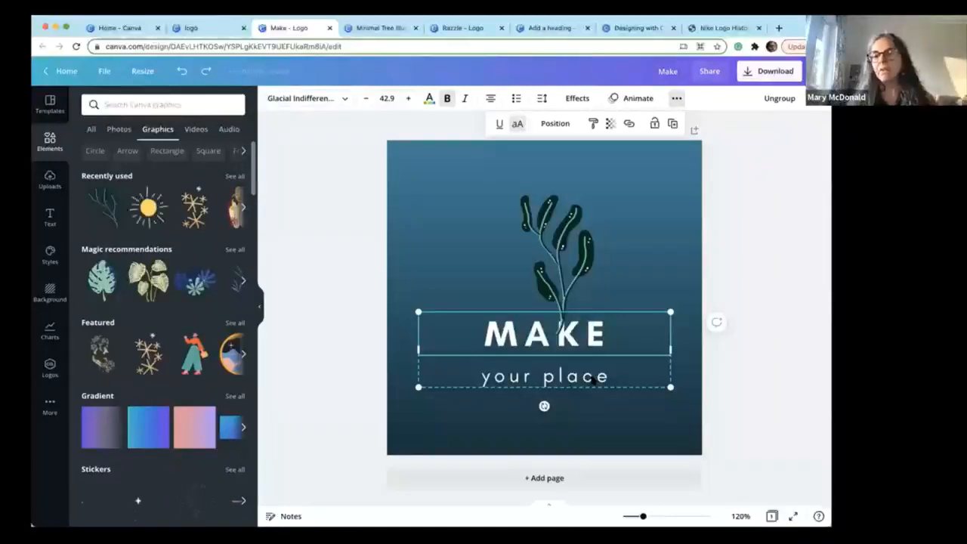
# Delete the leafy branch graphic from the design
pyautogui.click(362, 275)
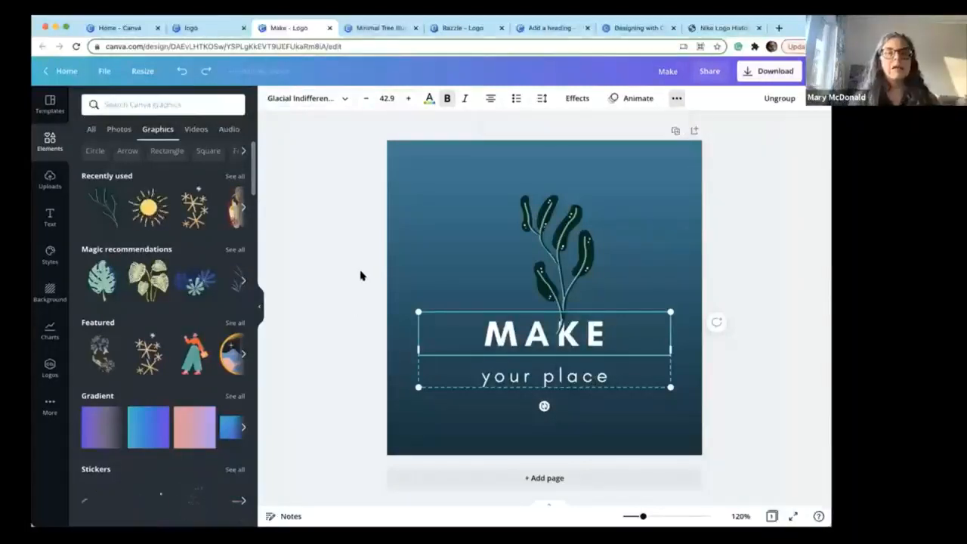
pyautogui.click(563, 265)
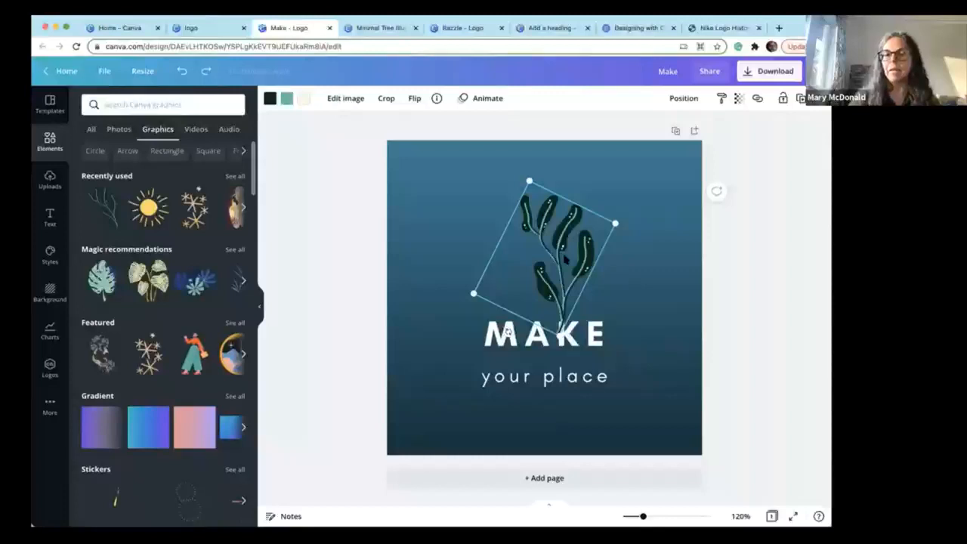
pyautogui.press('Delete')
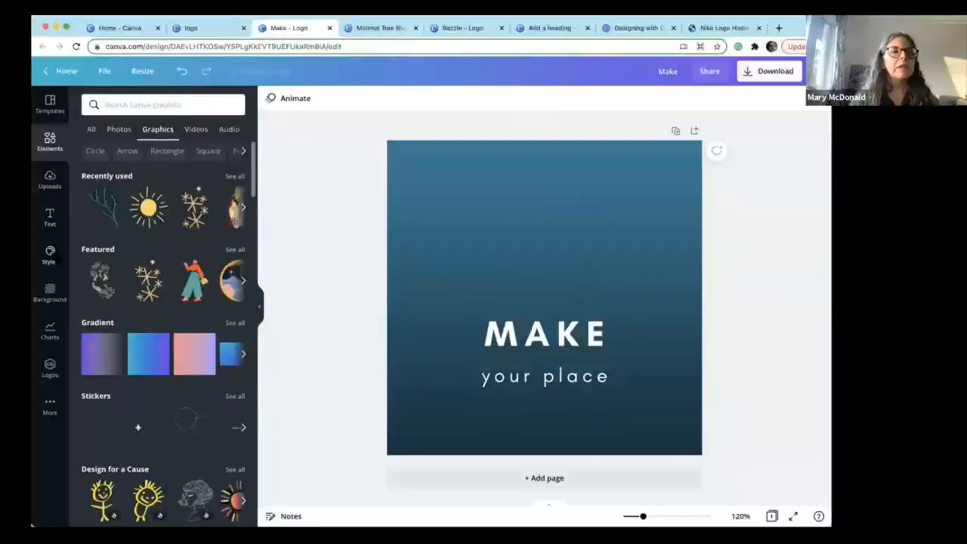
# Browse the trending photos, add the papaya and citrus fruit photo to the design, and shrink it to roughly two thirds of its size
pyautogui.click(121, 131)
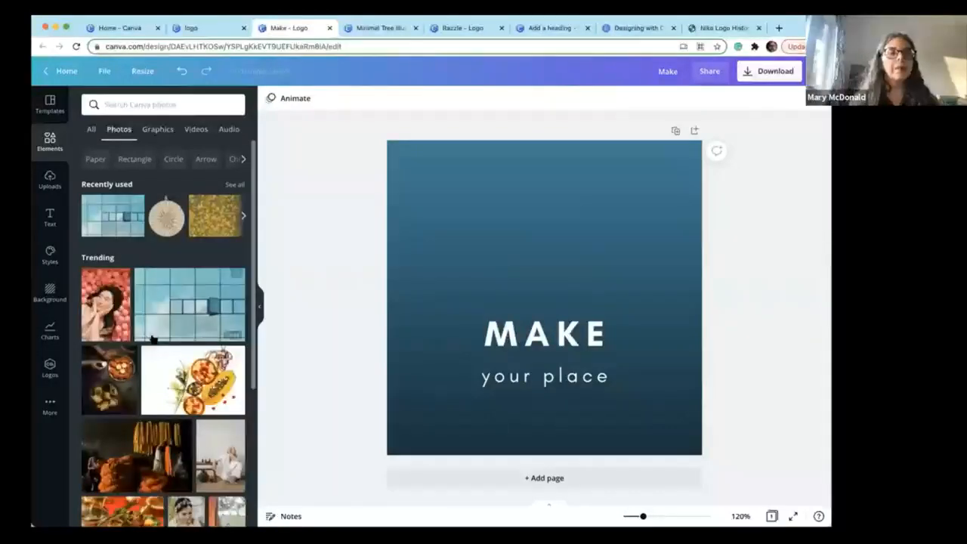
pyautogui.scroll(-1, 153, 339)
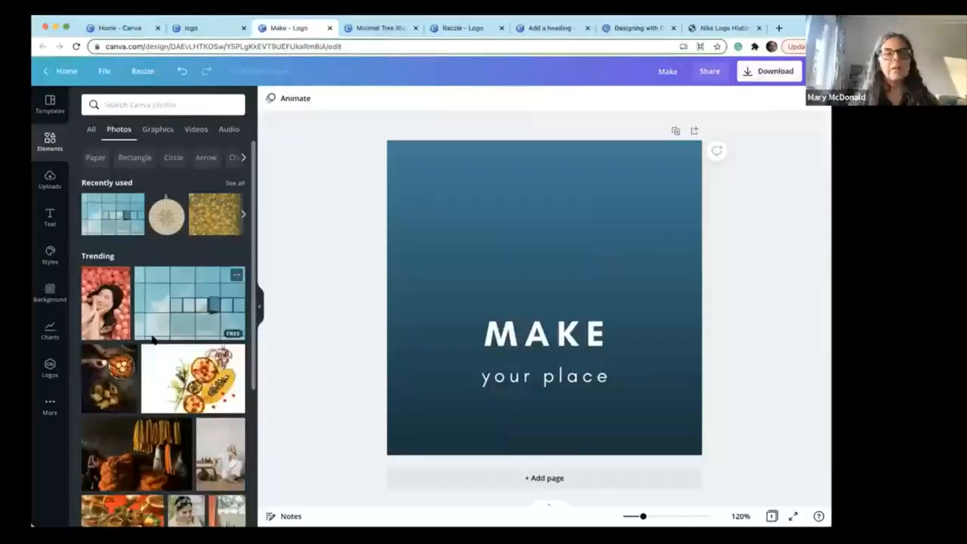
pyautogui.scroll(-5, 153, 339)
pyautogui.scroll(2, 193, 287)
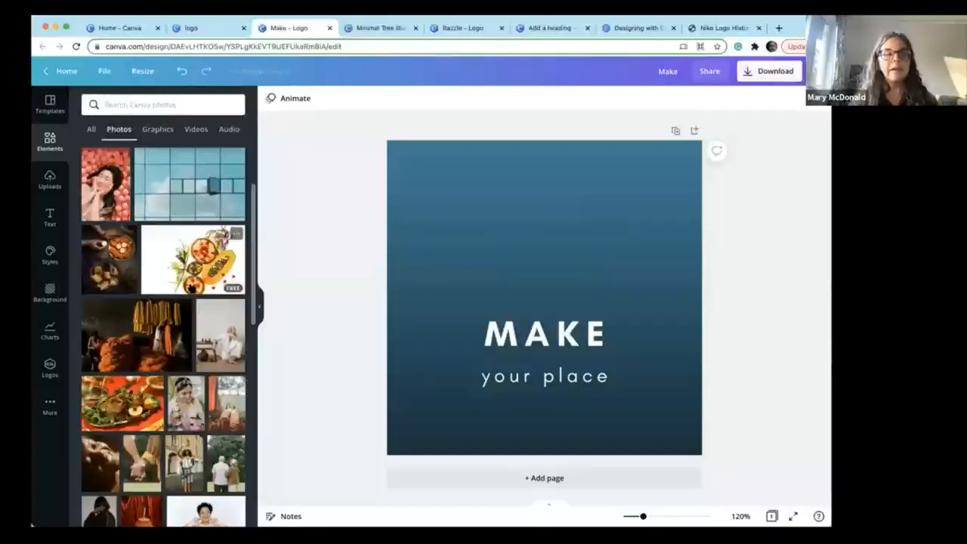
pyautogui.scroll(-5, 192, 288)
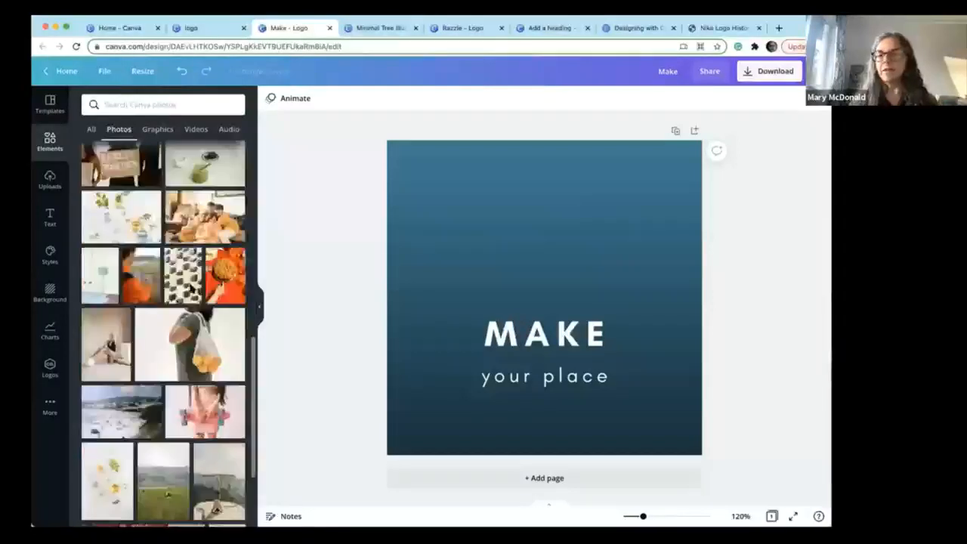
pyautogui.scroll(-6, 192, 288)
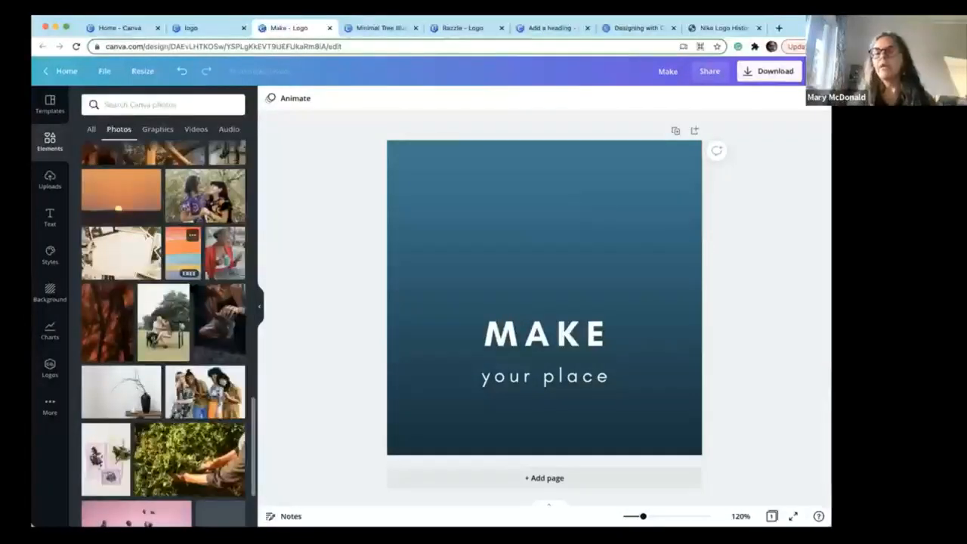
pyautogui.scroll(3, 192, 318)
pyautogui.scroll(1, 192, 325)
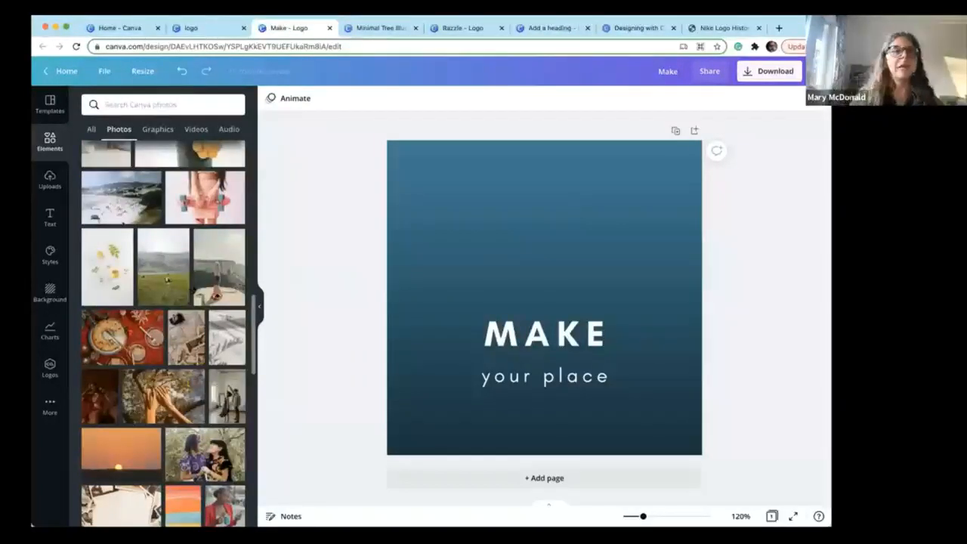
pyautogui.scroll(3, 184, 258)
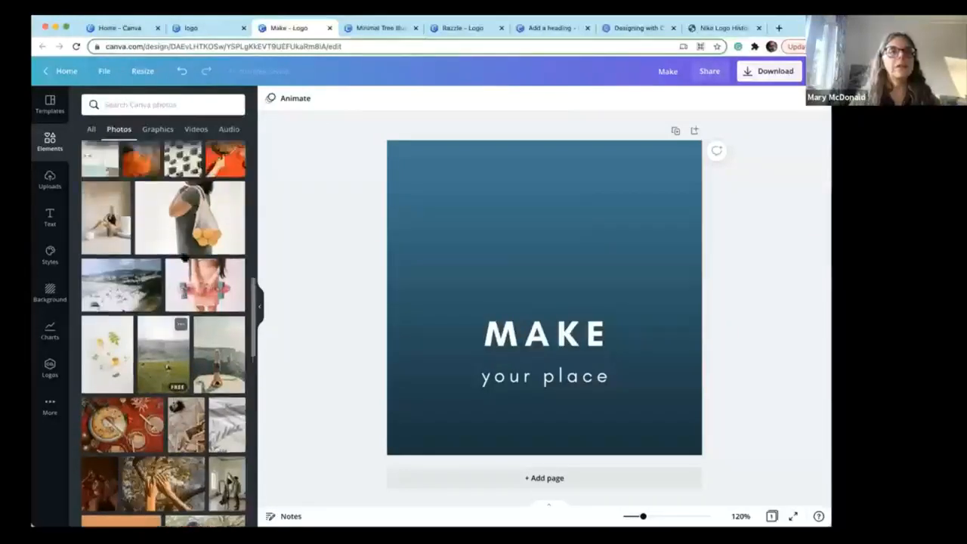
pyautogui.scroll(5, 184, 258)
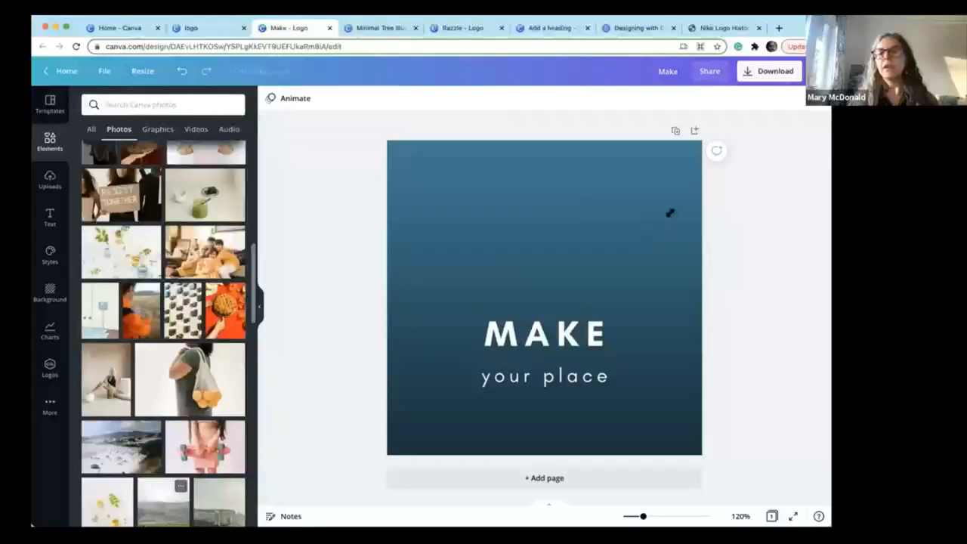
pyautogui.scroll(10, 185, 419)
pyautogui.click(193, 291)
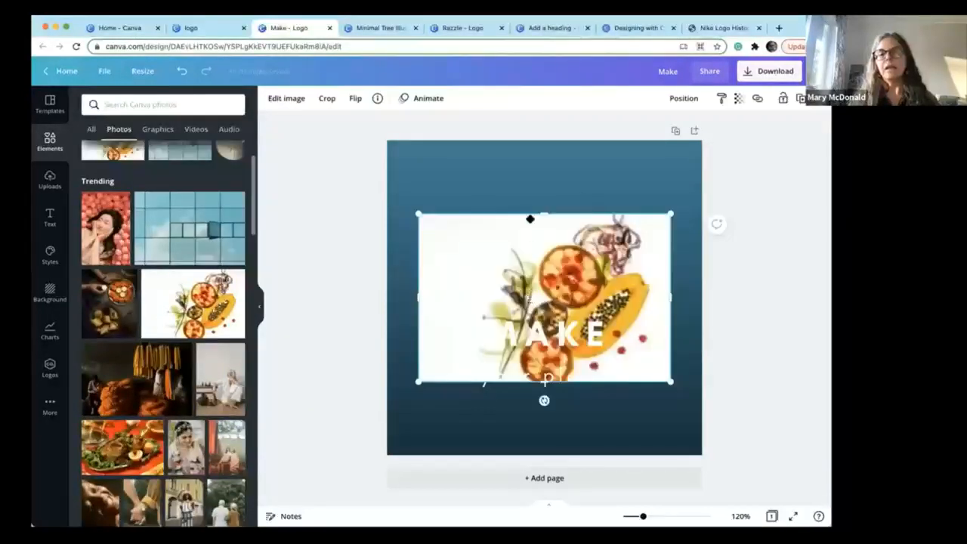
pyautogui.moveTo(671, 214); pyautogui.dragTo(596, 263)
# Try moving the fruit photo above the MAKE heading and undo the move
pyautogui.moveTo(529, 298); pyautogui.dragTo(532, 259)
pyautogui.moveTo(525, 202)
pyautogui.mouseDown()
pyautogui.moveTo(543, 201)
pyautogui.moveTo(540, 208)
pyautogui.mouseUp()
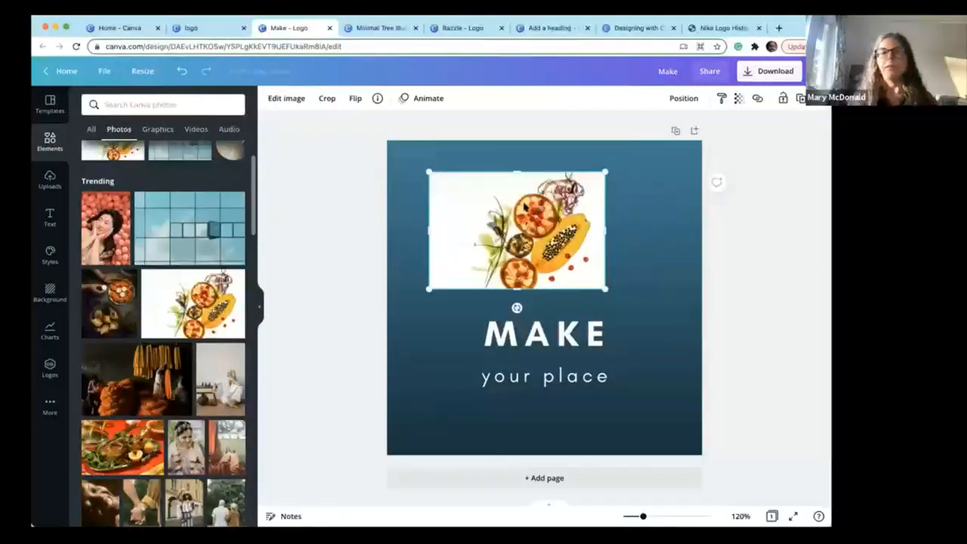
pyautogui.click(182, 71)
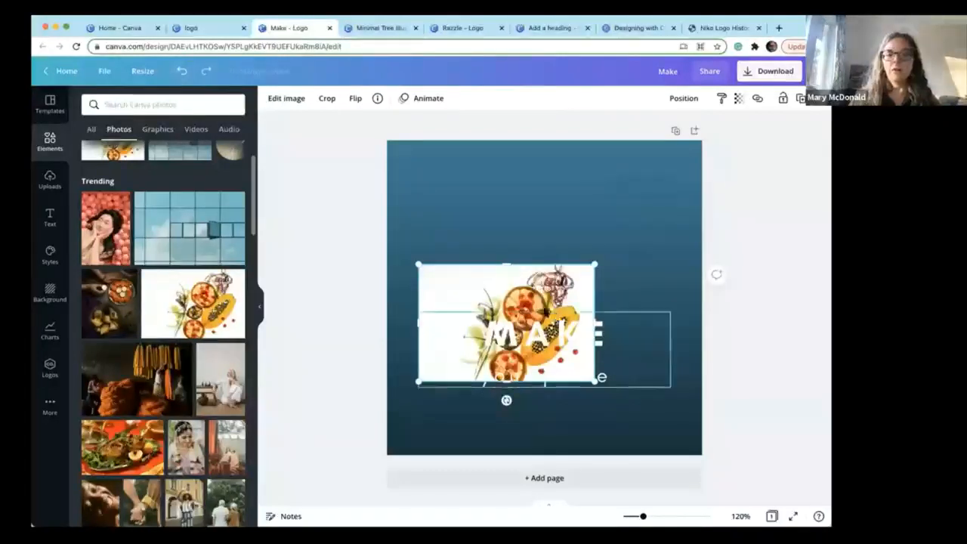
# Delete the fruit photo that overlaps the MAKE heading from the design
pyautogui.click(544, 316)
pyautogui.click(548, 295)
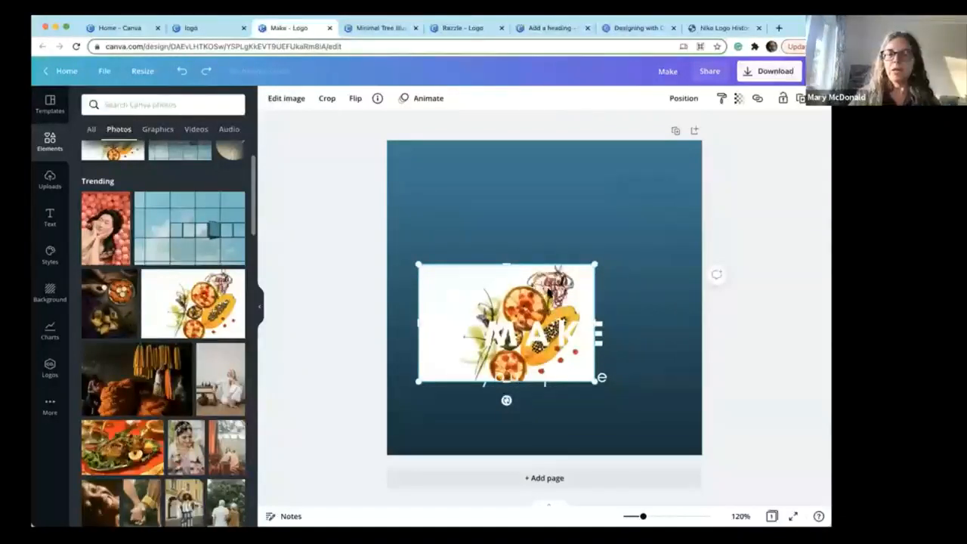
pyautogui.press('Delete')
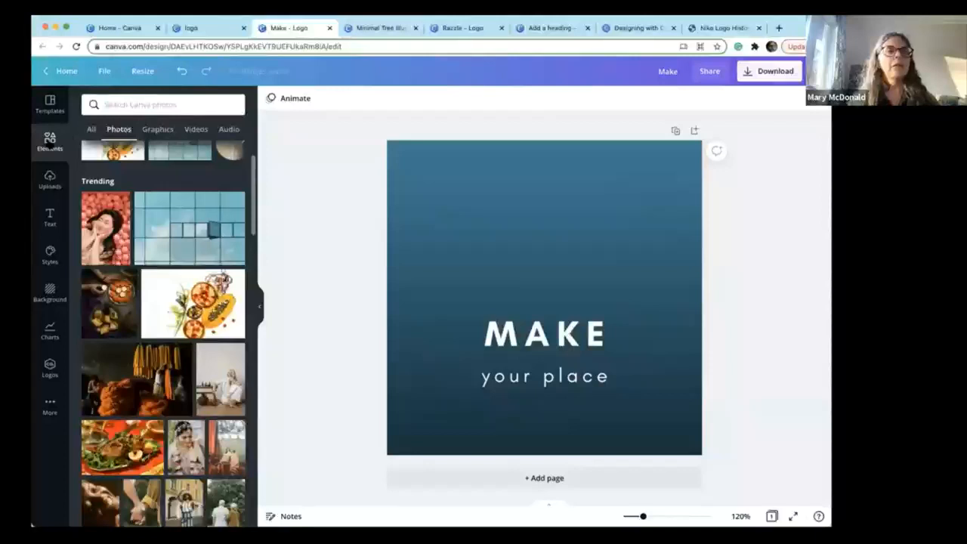
# Add a circular frame to the design, move it up above the MAKE text, and shrink it slightly
pyautogui.click(92, 130)
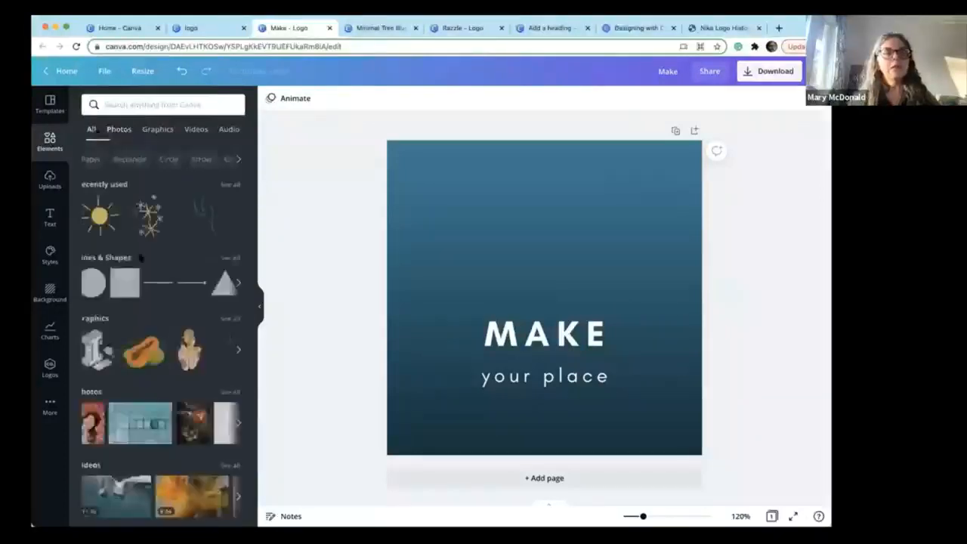
pyautogui.scroll(-1, 139, 257)
pyautogui.scroll(-5, 139, 258)
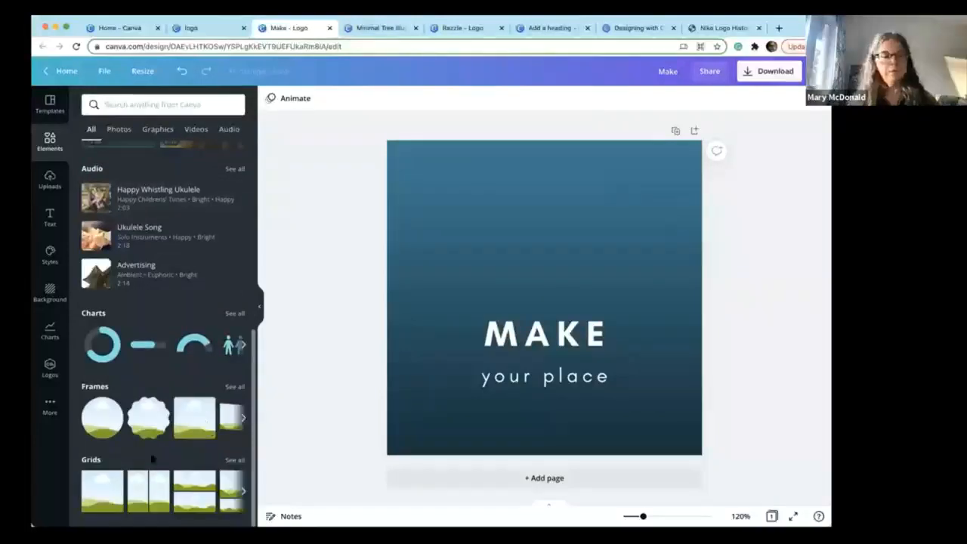
pyautogui.click(112, 421)
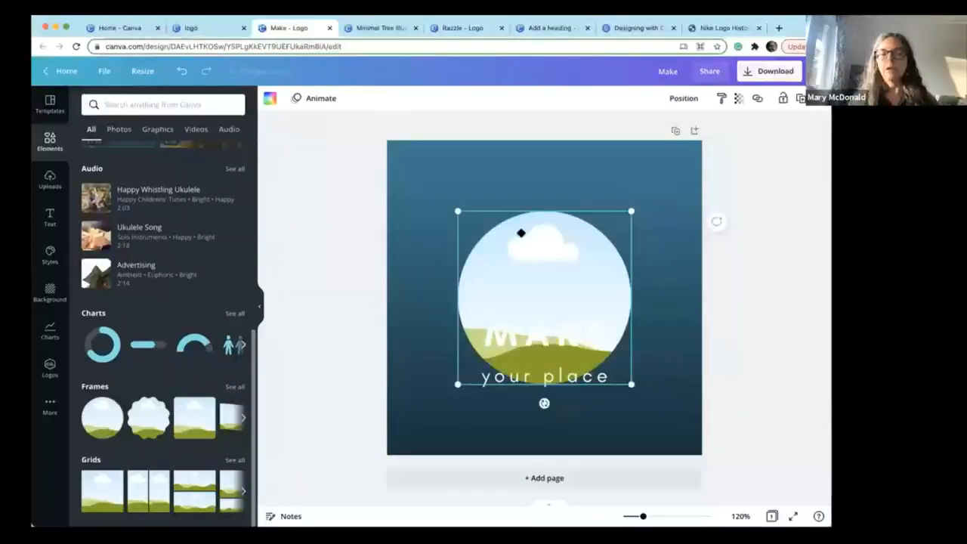
pyautogui.moveTo(521, 233); pyautogui.dragTo(485, 197)
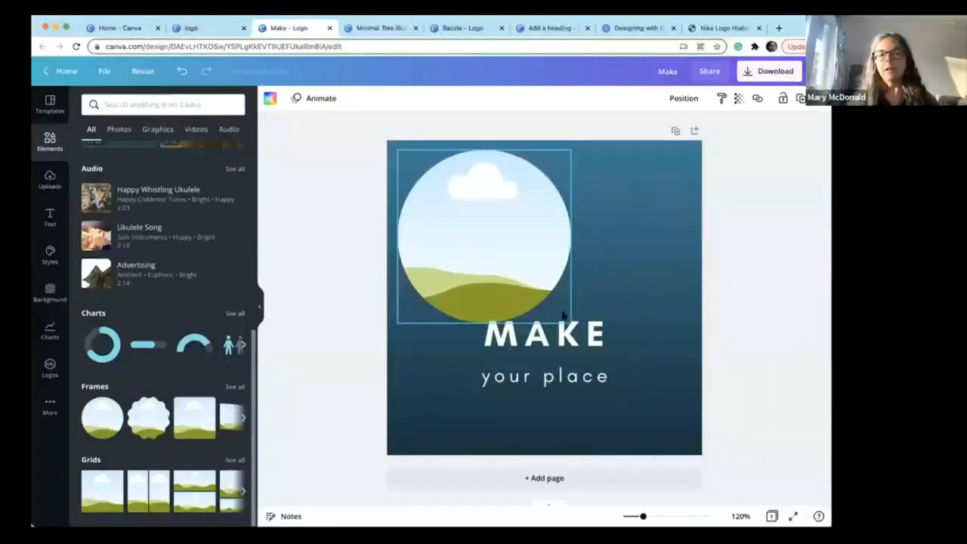
pyautogui.moveTo(563, 316); pyautogui.dragTo(563, 316)
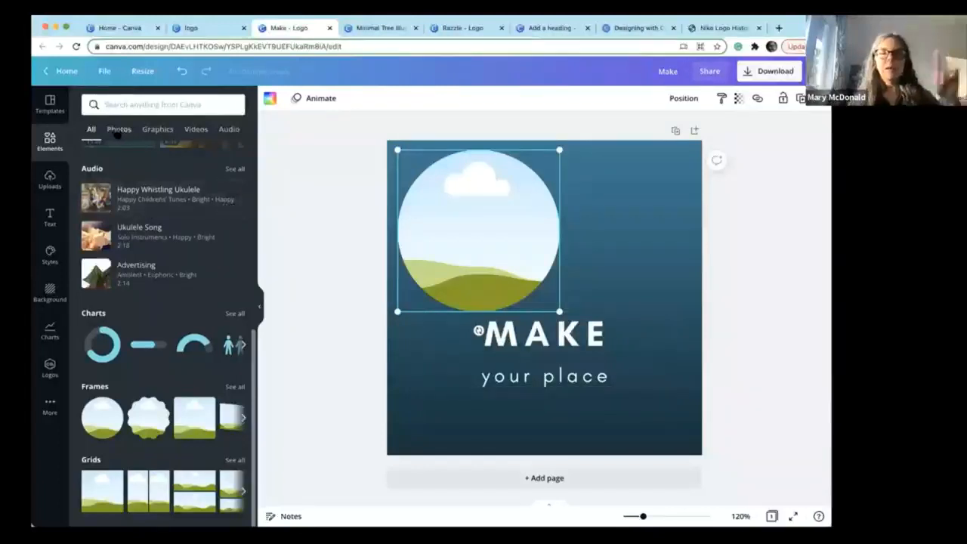
# Fill the circular frame with the trending papaya and citrus fruit photo, deleting the loose copy placed first
pyautogui.click(118, 130)
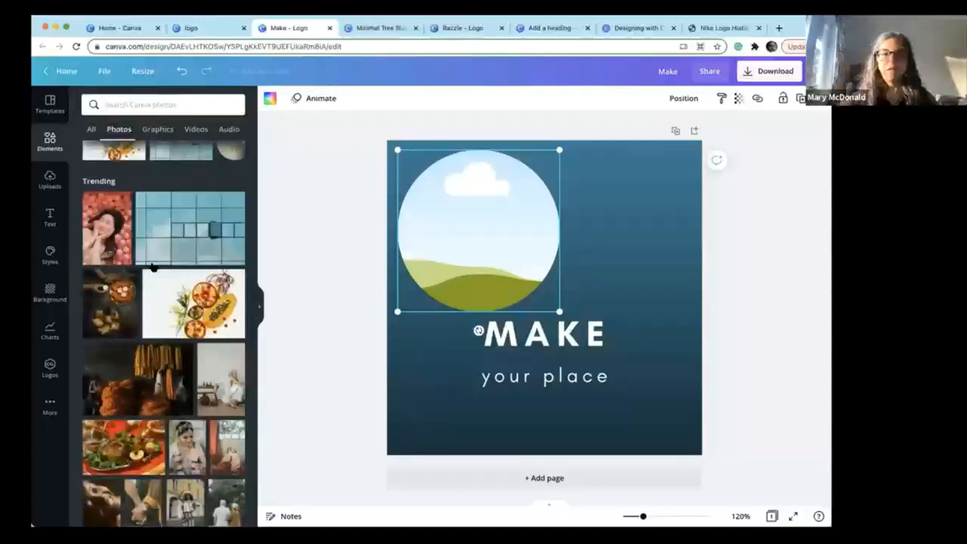
pyautogui.scroll(1, 152, 266)
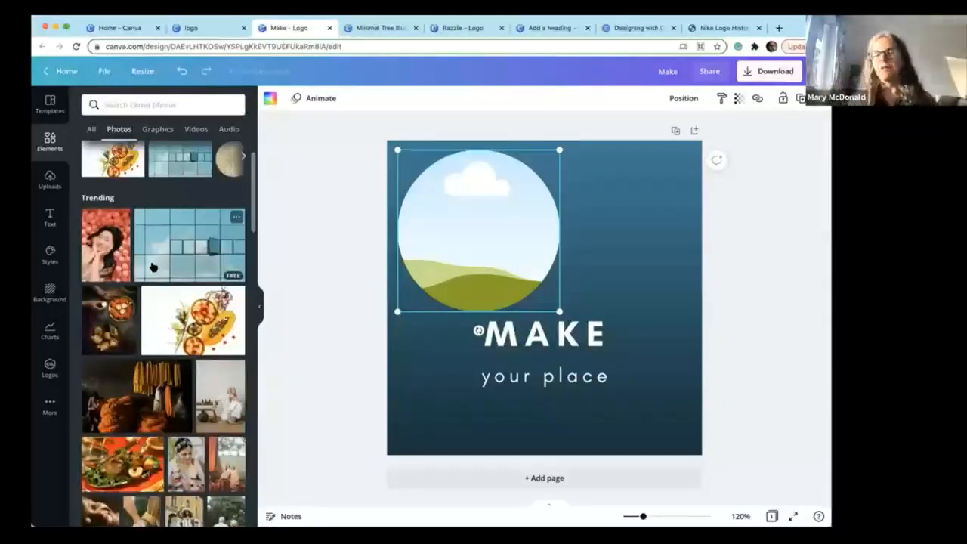
pyautogui.click(170, 323)
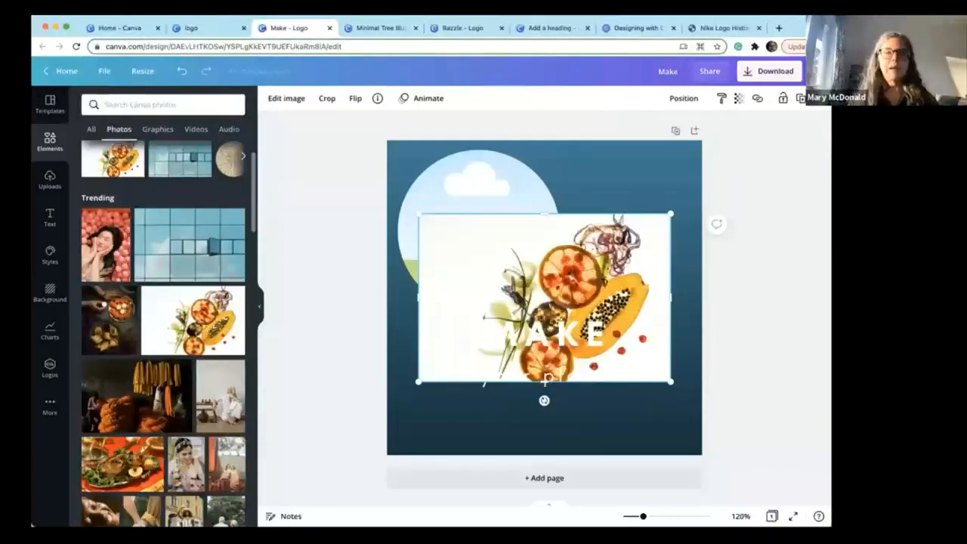
pyautogui.press('Delete')
pyautogui.moveTo(195, 330); pyautogui.dragTo(540, 291)
pyautogui.moveTo(394, 360); pyautogui.dragTo(467, 268)
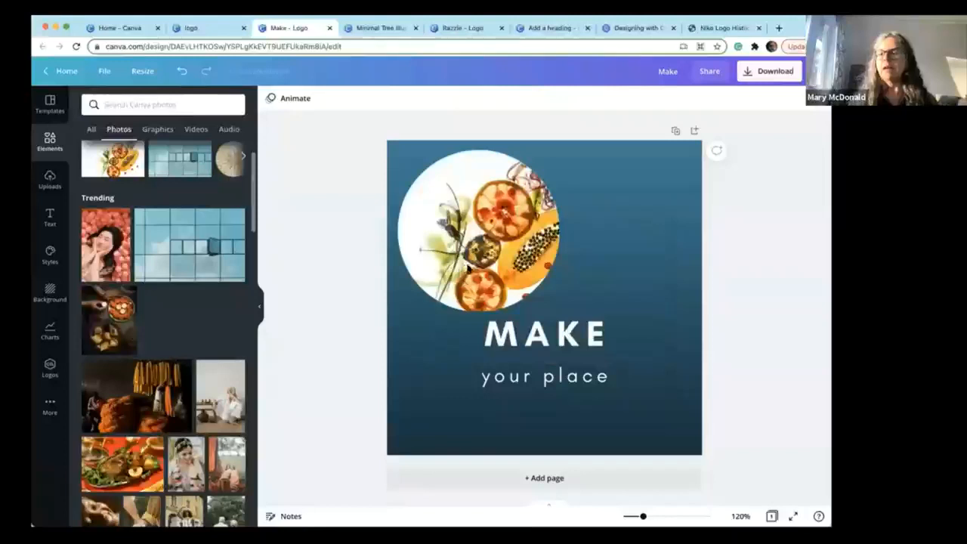
# Remove the fruit photo from the circular frame and put it back in
pyautogui.click(506, 246)
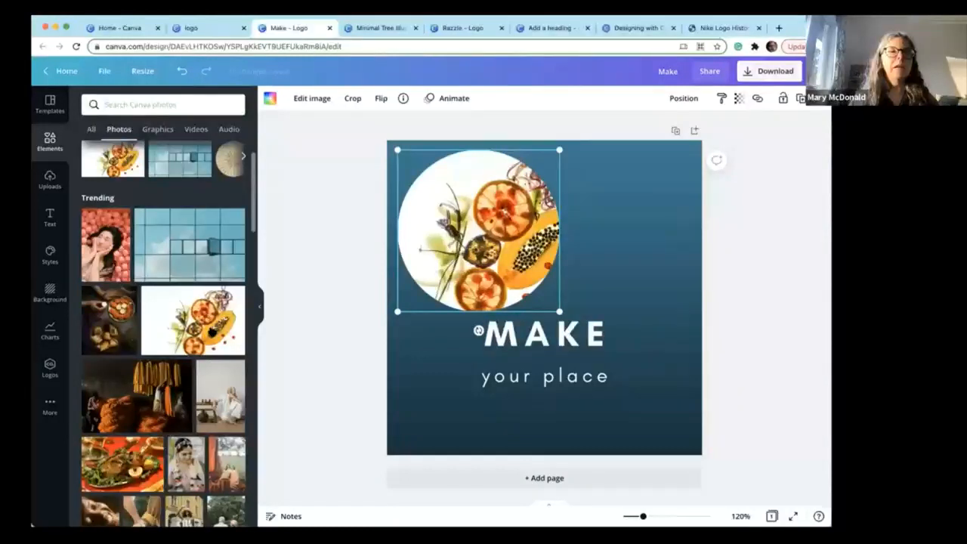
pyautogui.press('Delete')
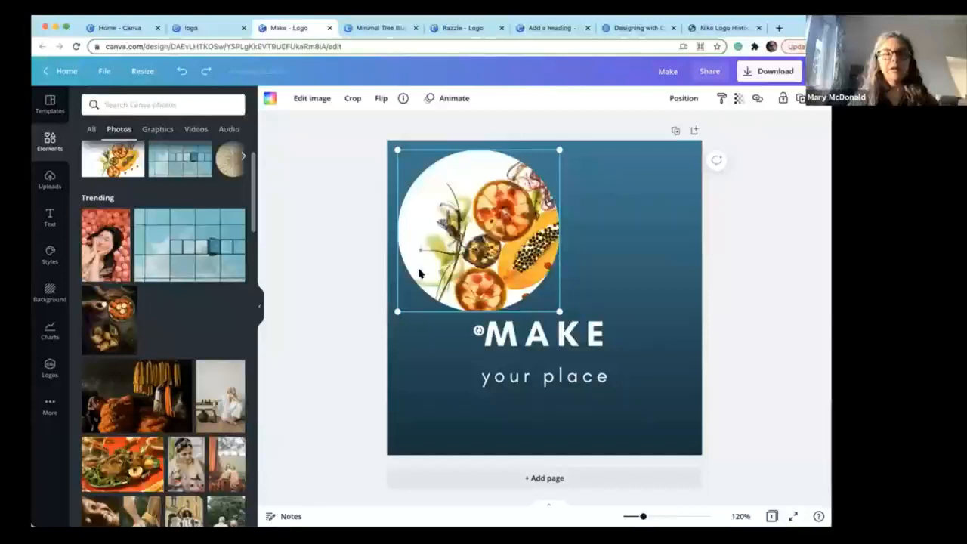
pyautogui.moveTo(472, 255); pyautogui.dragTo(533, 242)
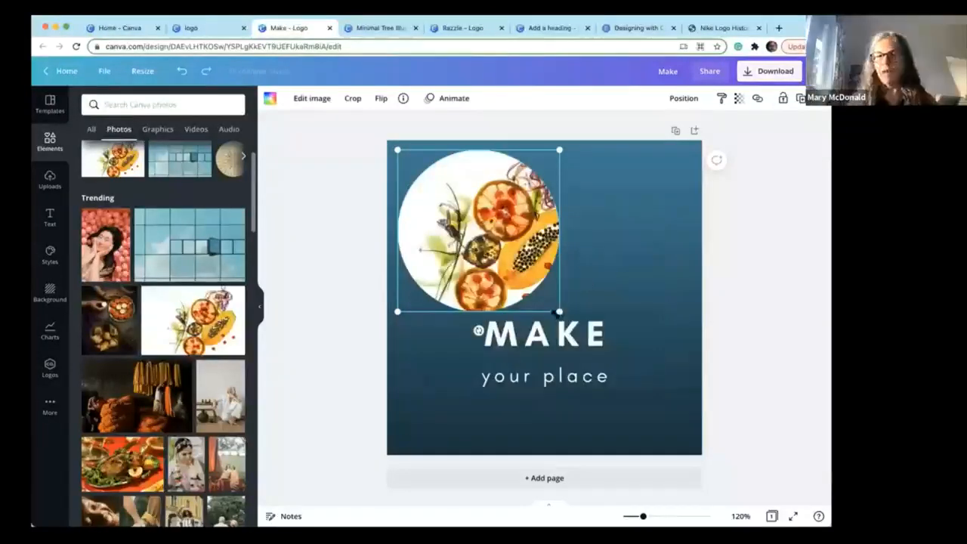
# Shrink the circular fruit photo slightly and center it over the "MAKE your place" text
pyautogui.moveTo(559, 311)
pyautogui.mouseDown()
pyautogui.moveTo(590, 341)
pyautogui.moveTo(560, 310)
pyautogui.mouseUp()
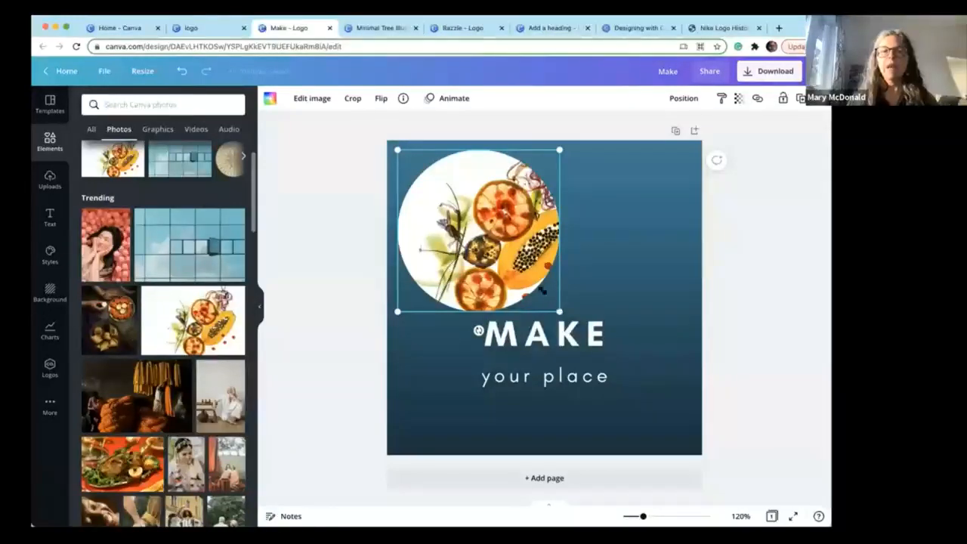
pyautogui.moveTo(559, 310); pyautogui.dragTo(553, 306)
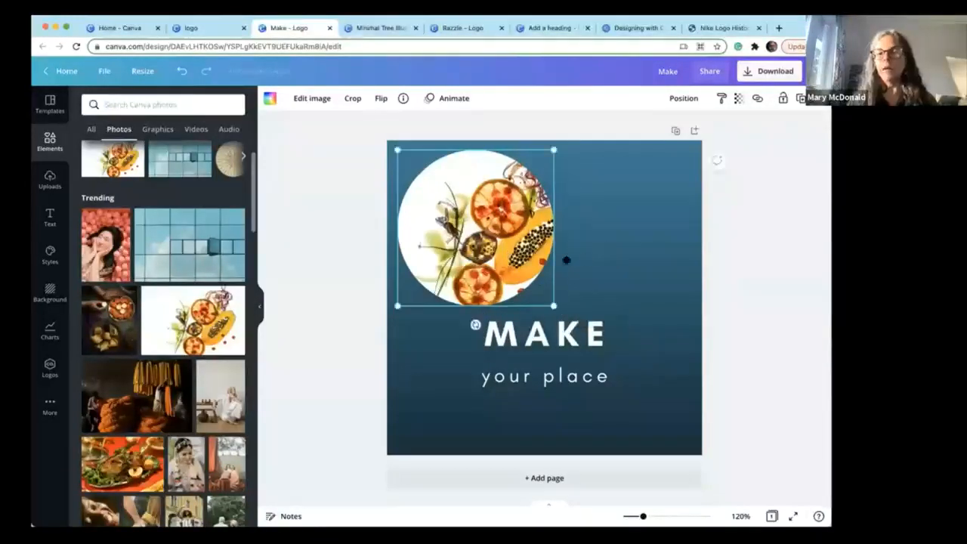
pyautogui.moveTo(463, 254); pyautogui.dragTo(576, 357)
# Try the brand kit's core colours on the MAKE text and set it to the blue one
pyautogui.click(545, 342)
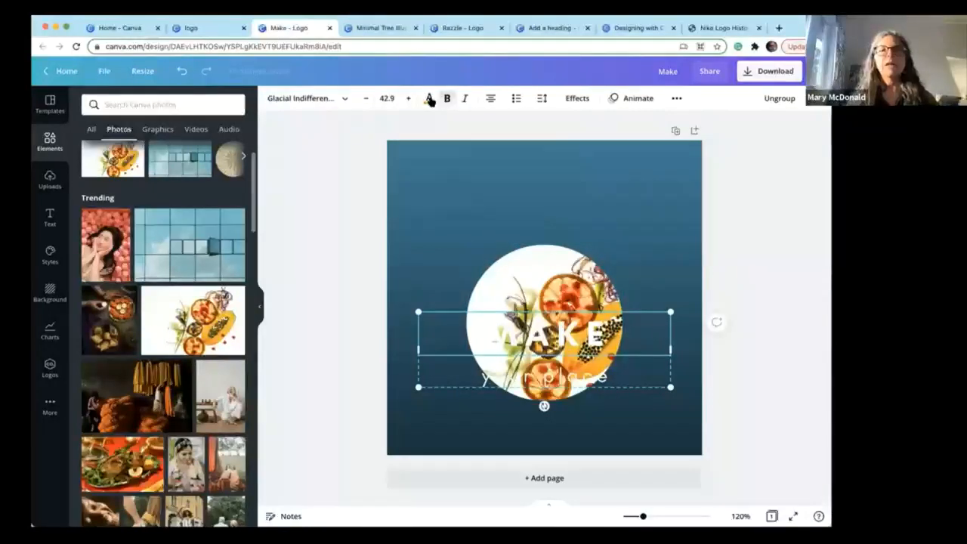
pyautogui.click(429, 101)
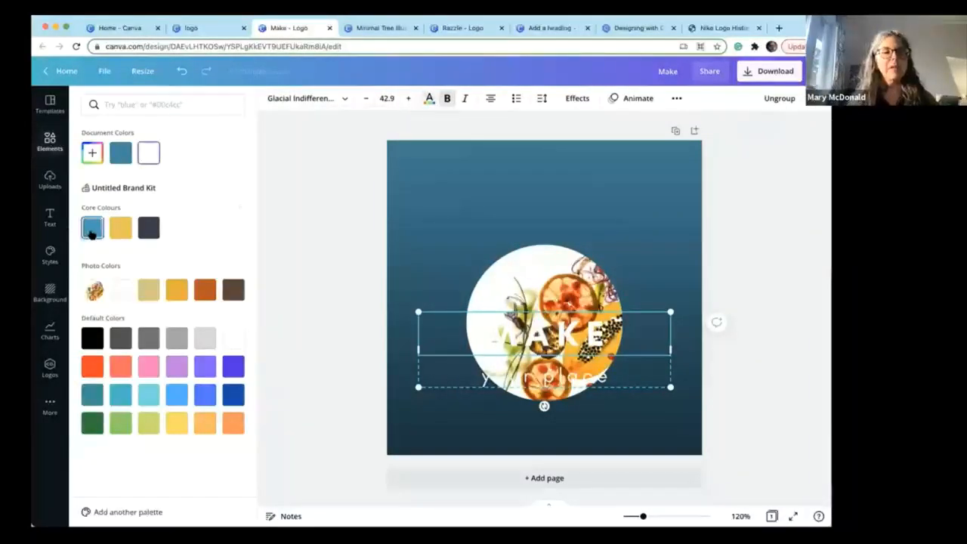
pyautogui.click(91, 234)
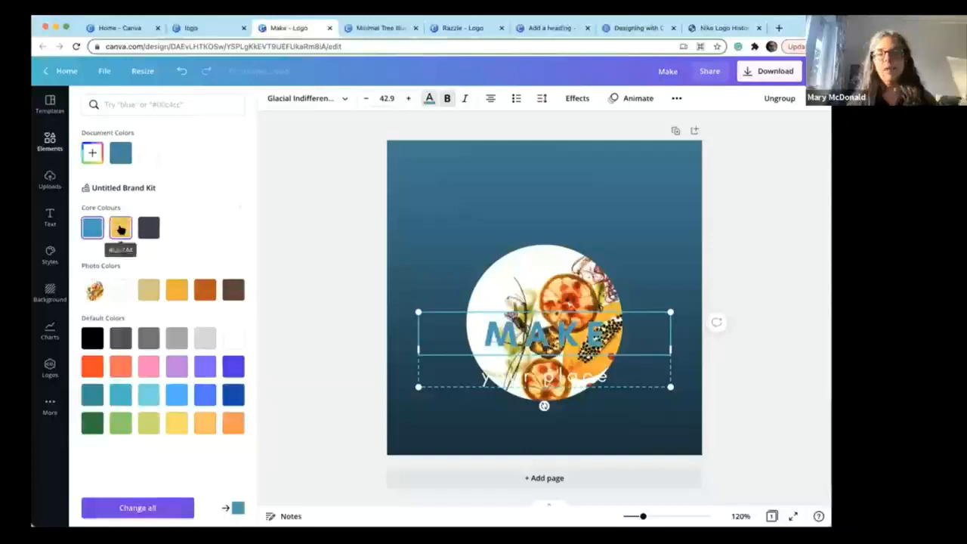
pyautogui.click(120, 227)
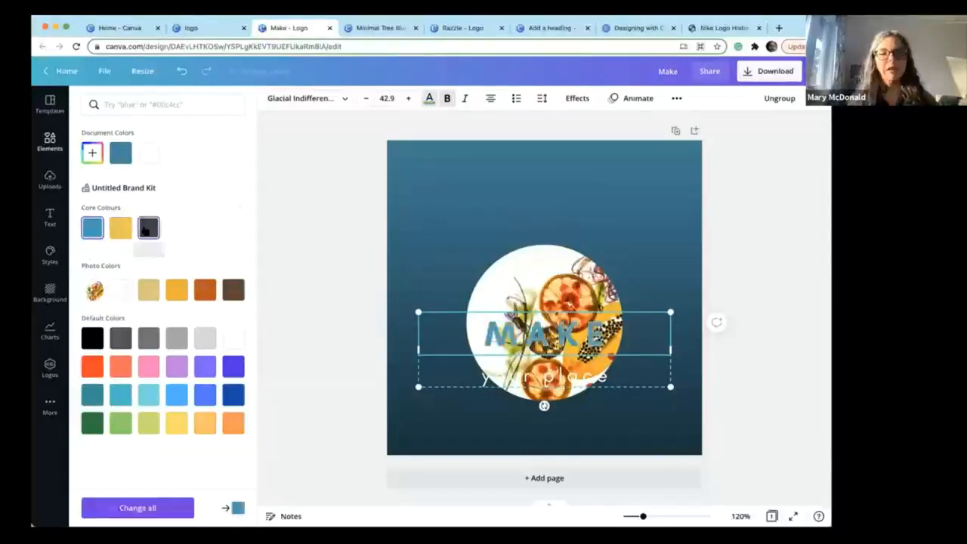
pyautogui.click(148, 228)
pyautogui.click(91, 228)
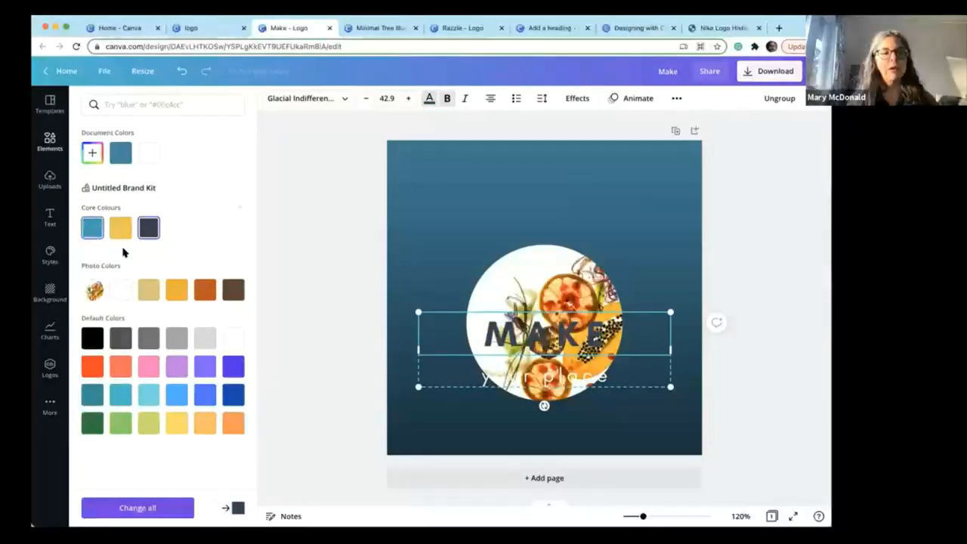
# Set the transparency of the circular fruit photo to 53
pyautogui.click(555, 275)
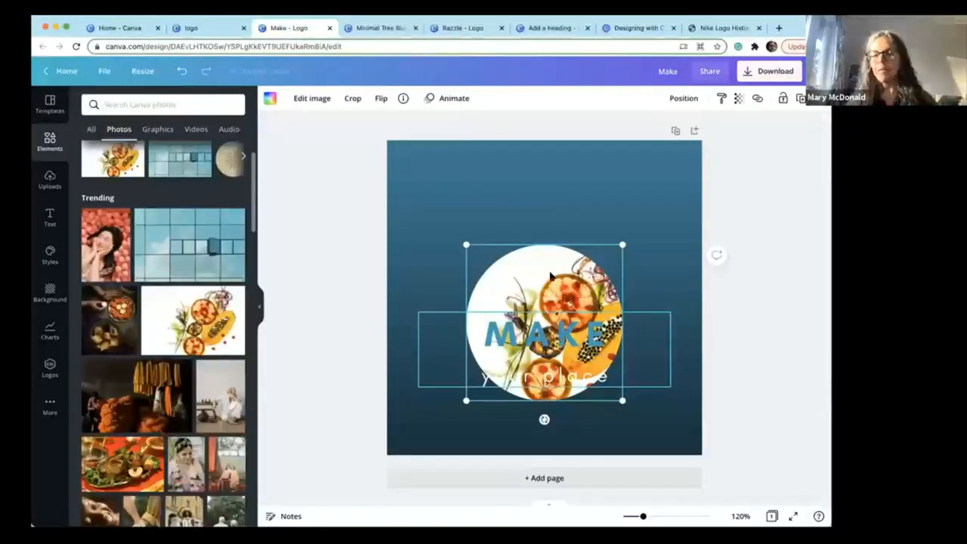
pyautogui.click(739, 98)
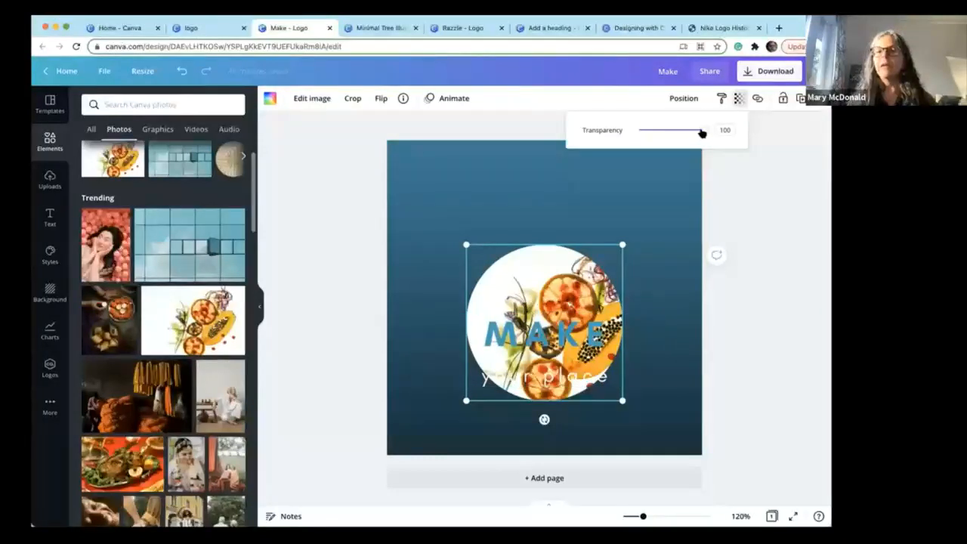
pyautogui.moveTo(701, 133); pyautogui.dragTo(673, 131)
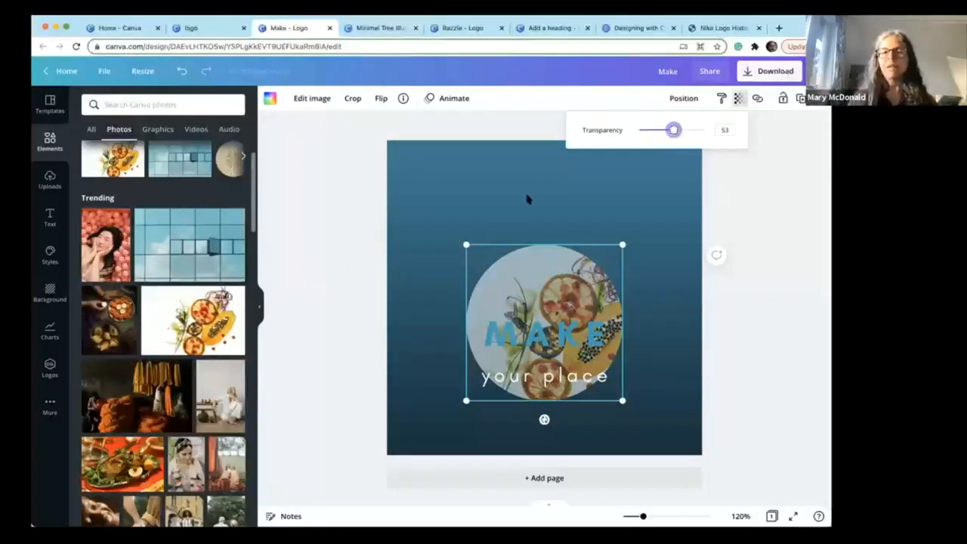
pyautogui.click(531, 213)
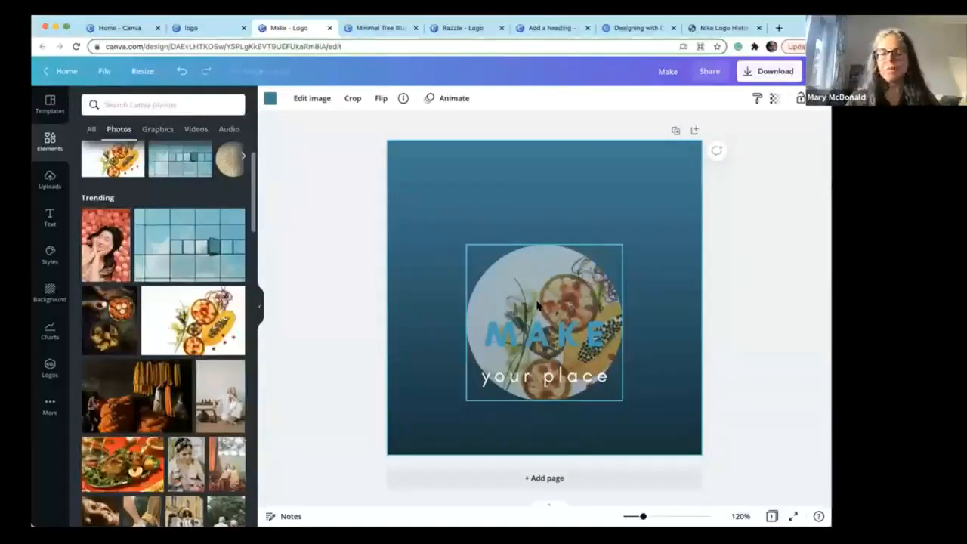
# Move the circular frame toward the design's upper-left area, remove its fruit photo, and enlarge it until it overlaps MAKE
pyautogui.moveTo(522, 268); pyautogui.dragTo(485, 196)
pyautogui.moveTo(564, 309); pyautogui.dragTo(596, 318)
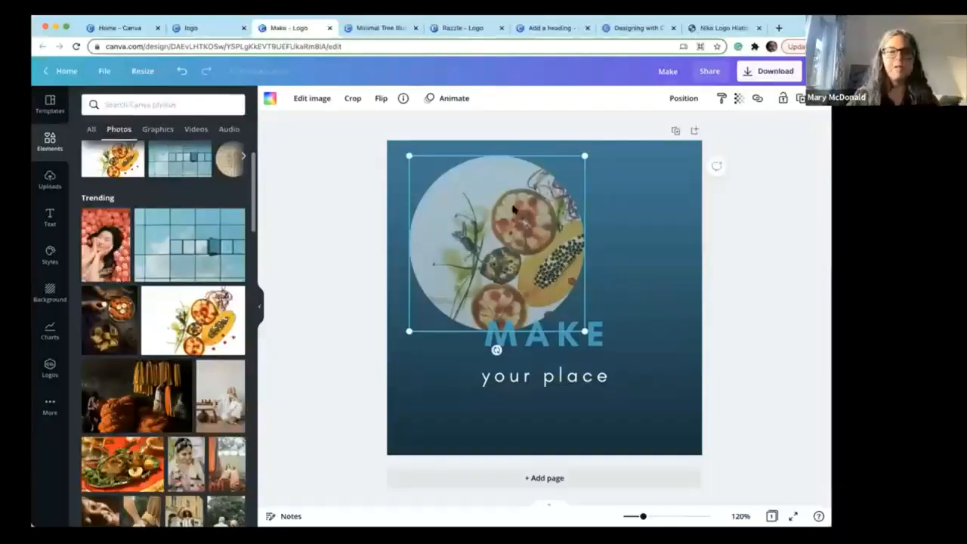
pyautogui.press('Delete')
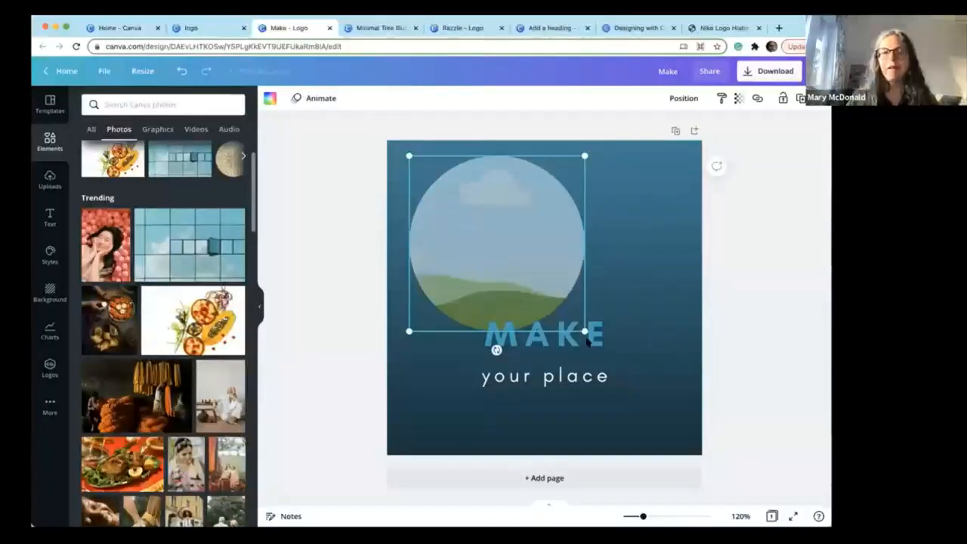
pyautogui.moveTo(584, 331); pyautogui.dragTo(629, 366)
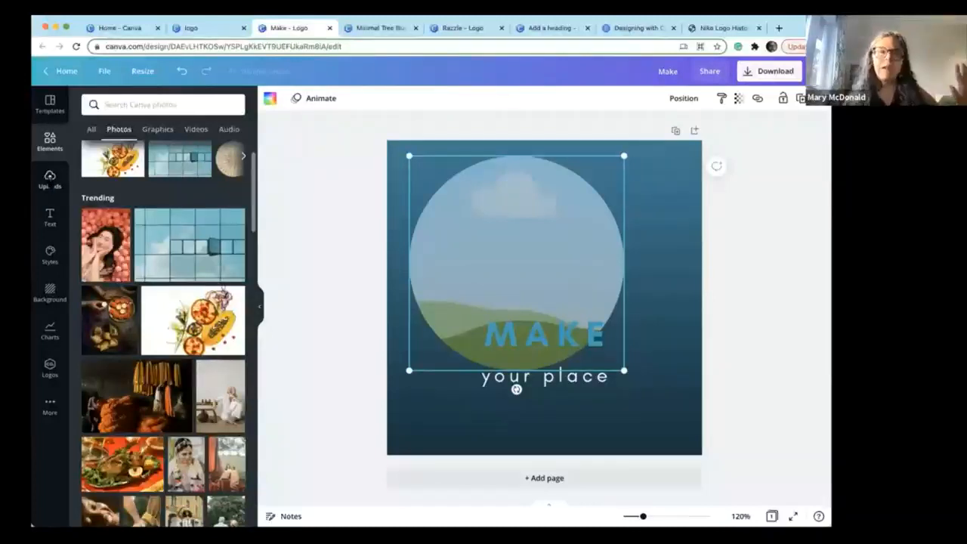
# Try adding the black-and-white uploaded photo to the design and delete it again
pyautogui.click(50, 180)
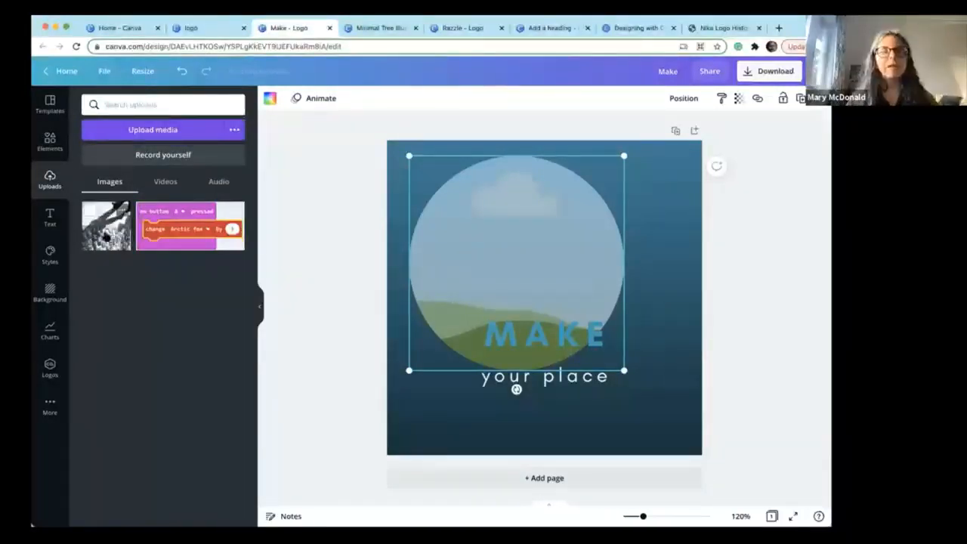
pyautogui.click(107, 237)
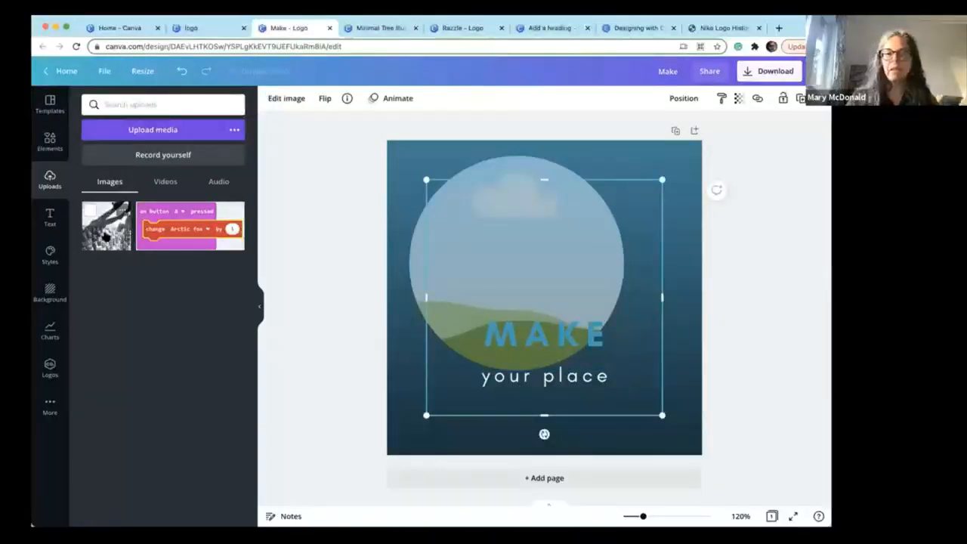
pyautogui.press('Delete')
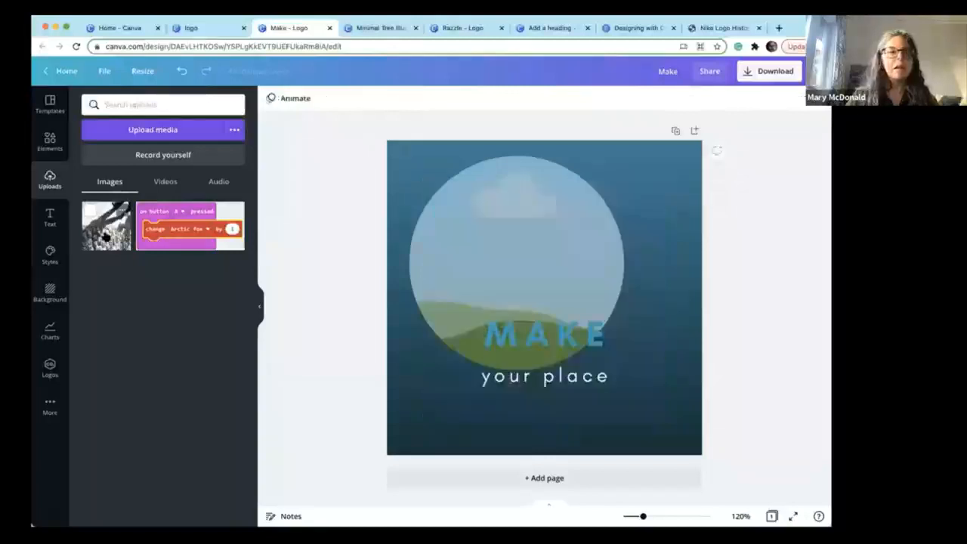
# Upload the photo of a basket of green plants to the uploaded images
pyautogui.moveTo(445, 261); pyautogui.dragTo(180, 226)
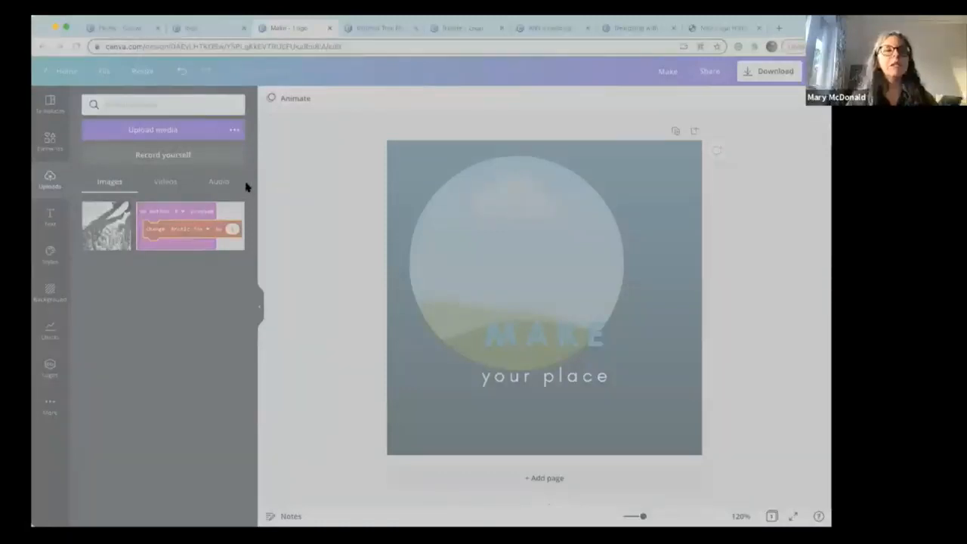
pyautogui.click(689, 420)
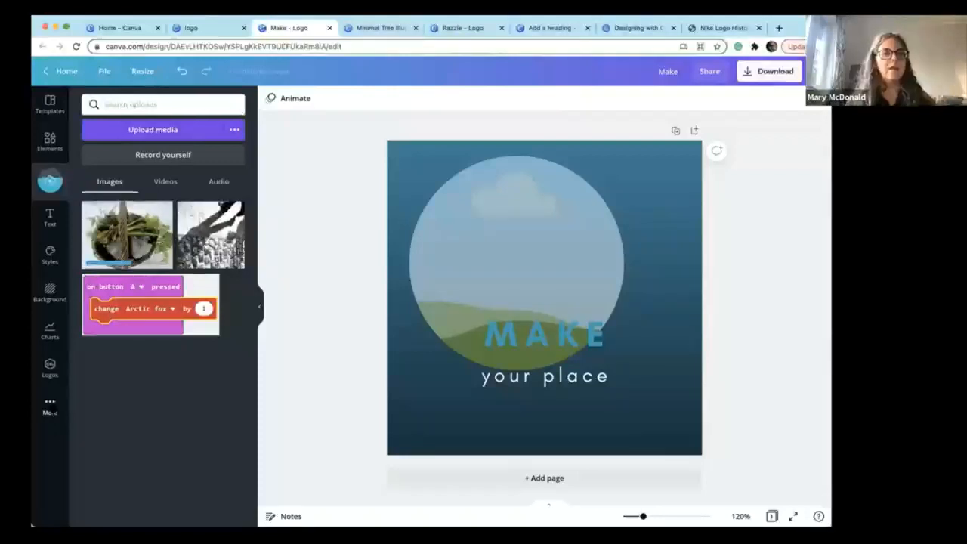
# Examine the extra apps and integrations on offer and the preset style colour palettes
pyautogui.click(51, 409)
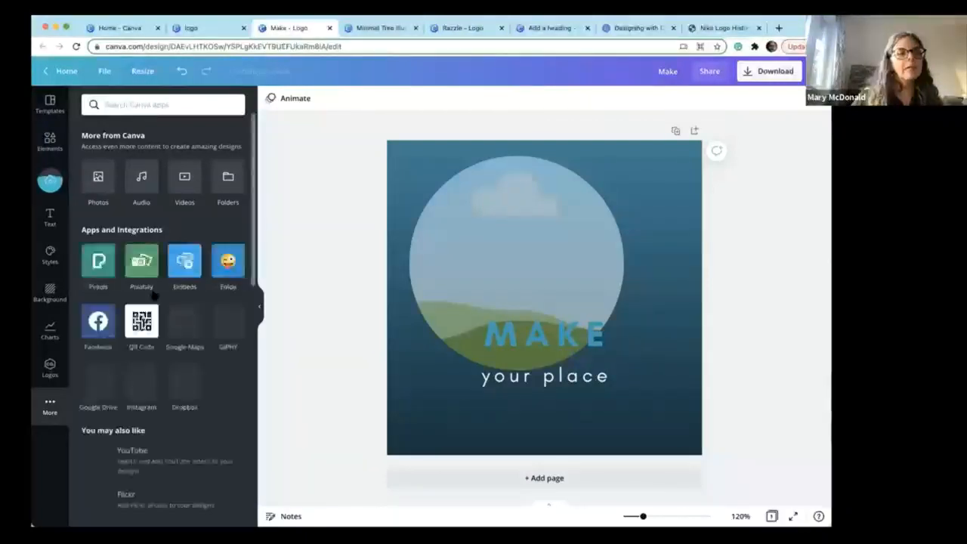
pyautogui.scroll(-2, 153, 294)
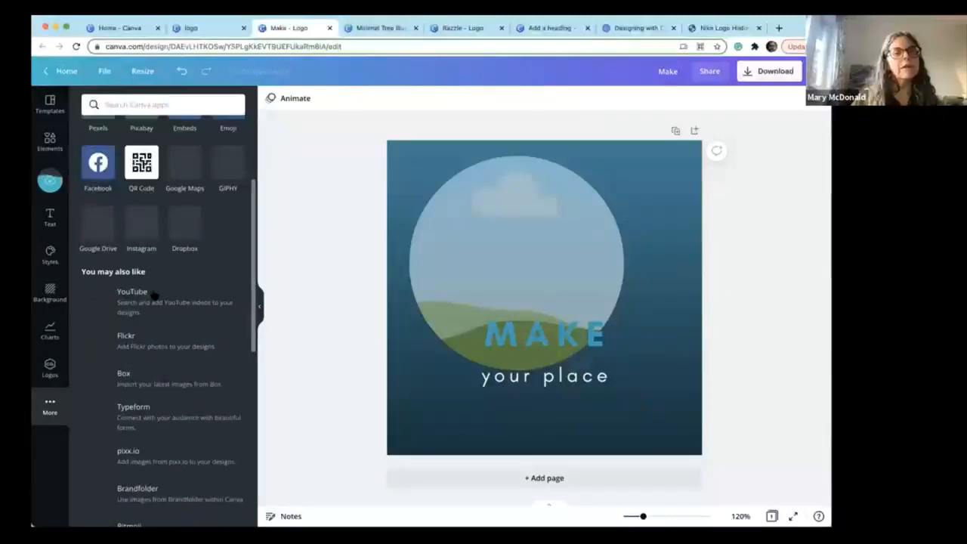
pyautogui.scroll(-2, 154, 295)
pyautogui.scroll(4, 96, 196)
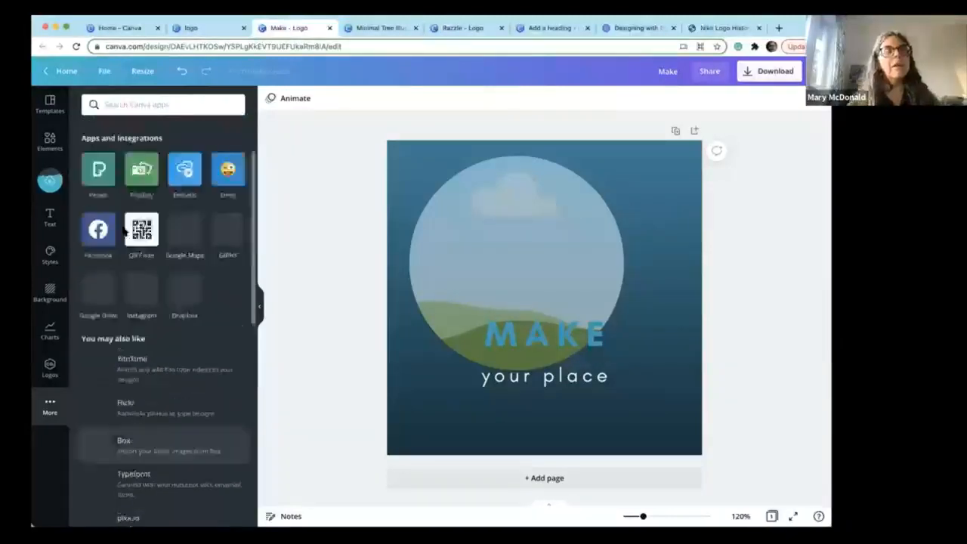
pyautogui.scroll(3, 97, 205)
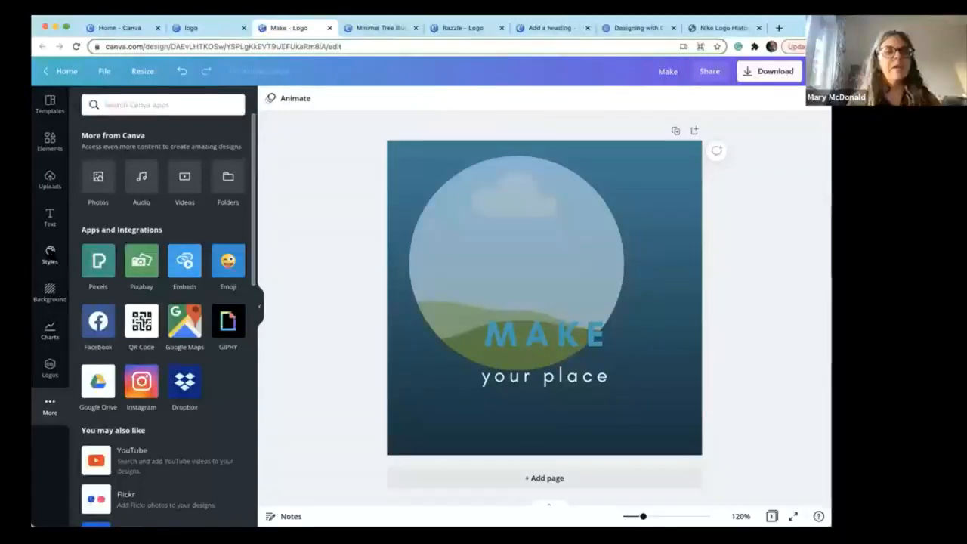
pyautogui.click(50, 255)
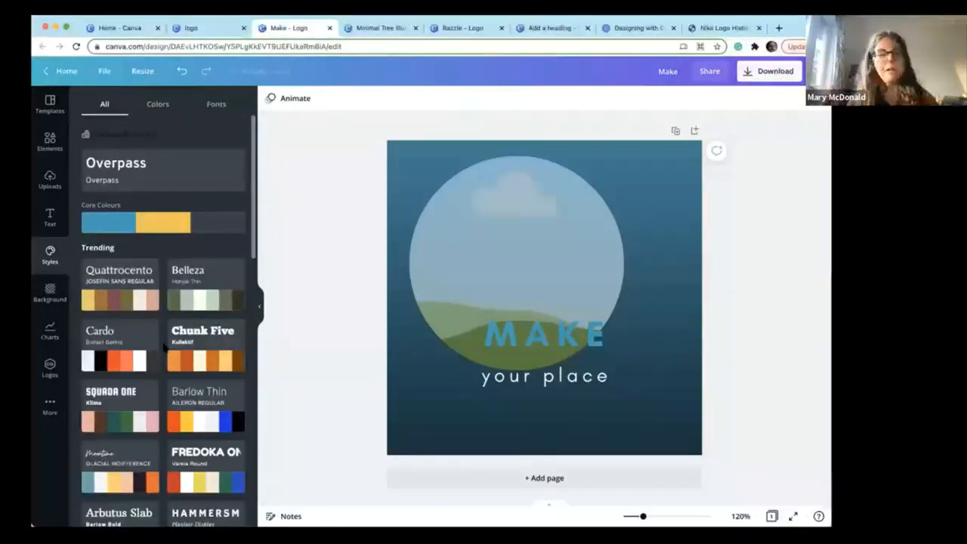
pyautogui.scroll(-3, 164, 346)
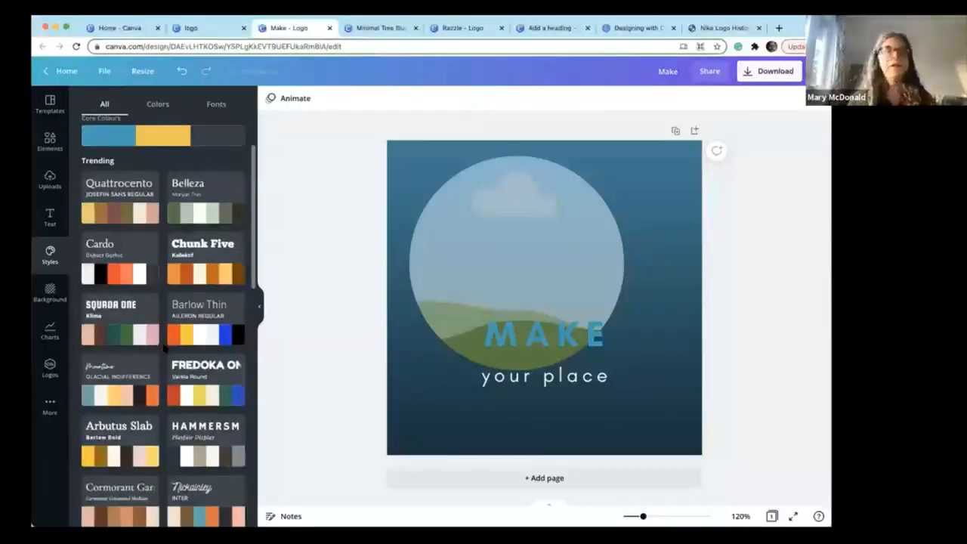
pyautogui.click(166, 106)
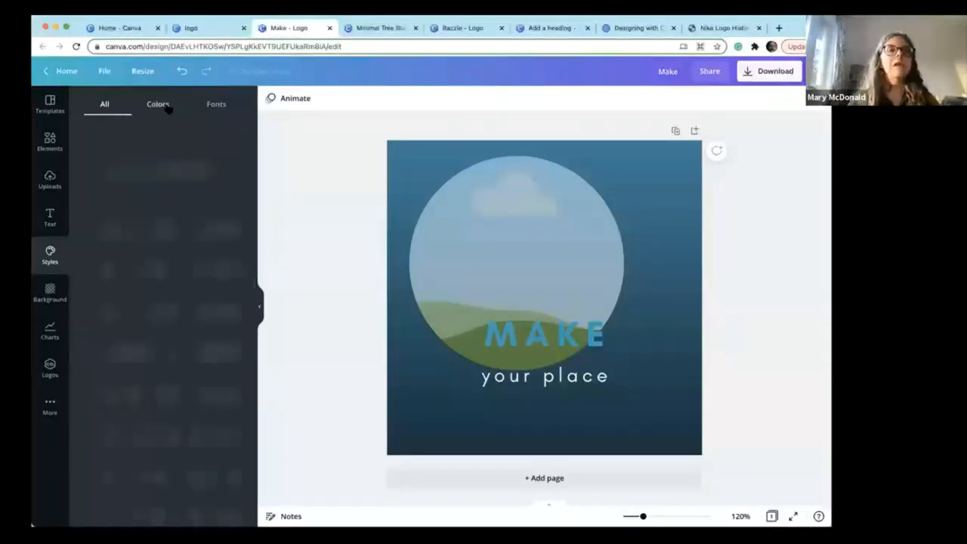
pyautogui.scroll(-5, 155, 290)
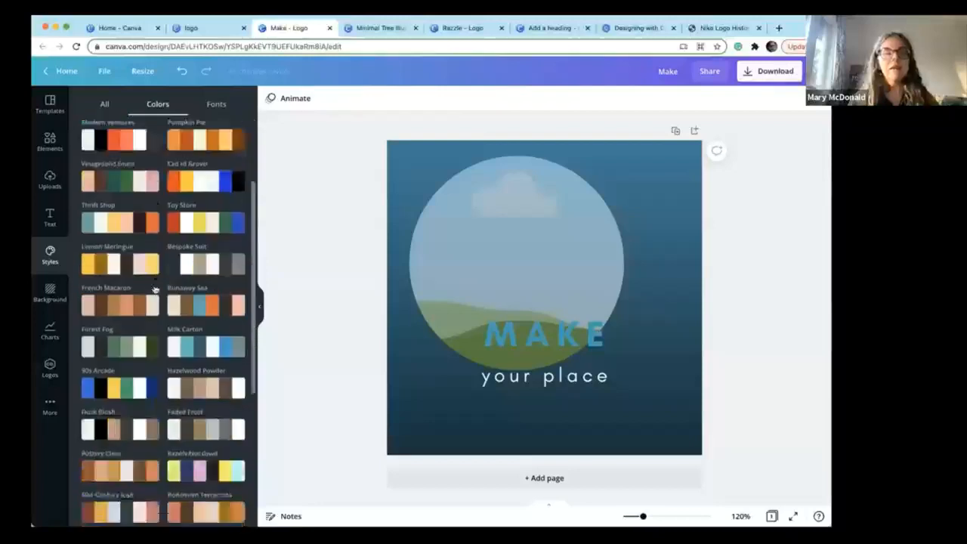
pyautogui.scroll(-8, 155, 289)
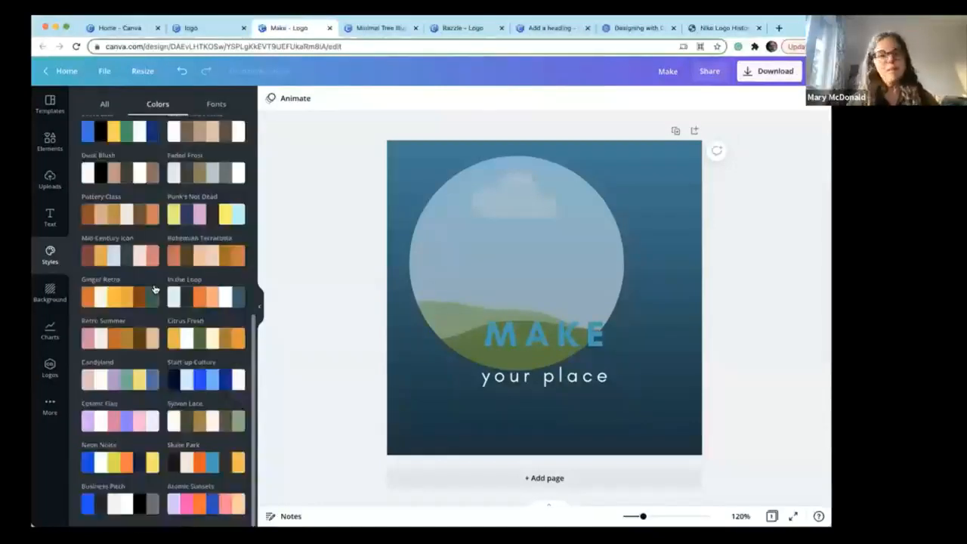
pyautogui.scroll(8, 155, 290)
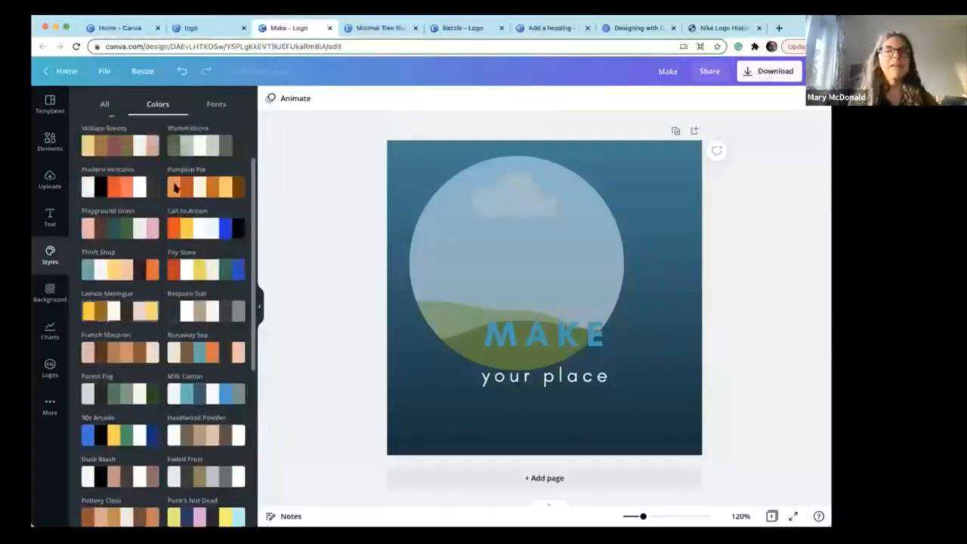
pyautogui.scroll(2, 175, 187)
# Try the Belleza font pairing on the logo text, apply Chunk Five with Kollektif instead, and move the text group slightly down
pyautogui.click(215, 105)
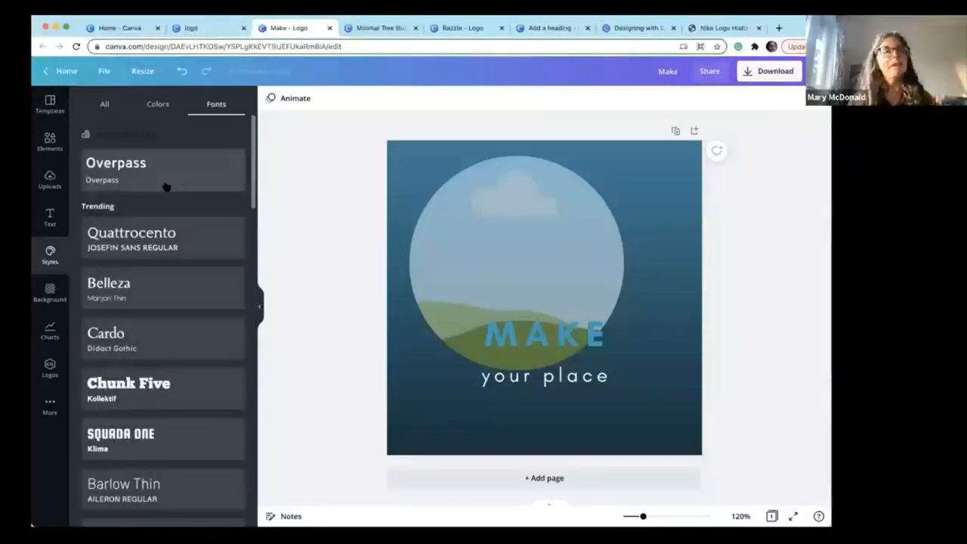
pyautogui.scroll(-2, 166, 188)
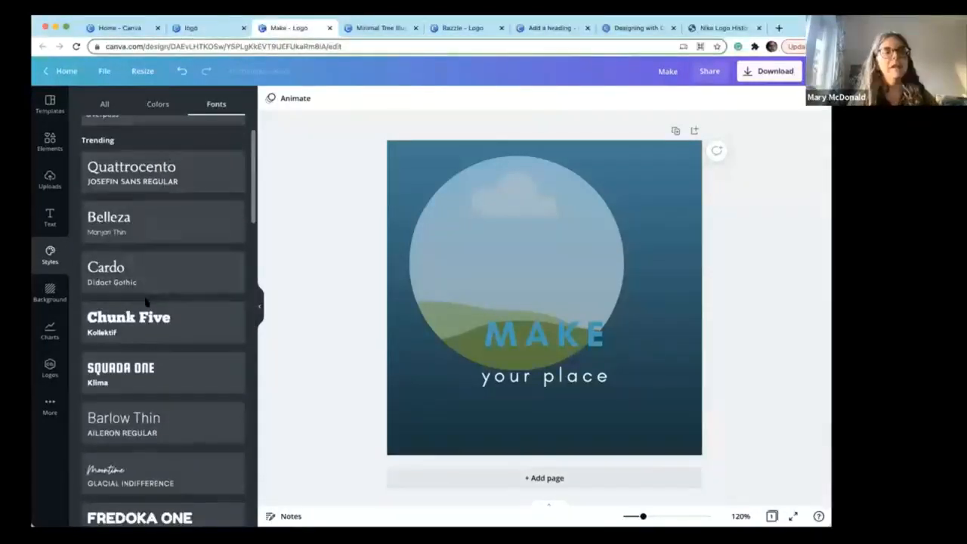
pyautogui.scroll(-7, 145, 302)
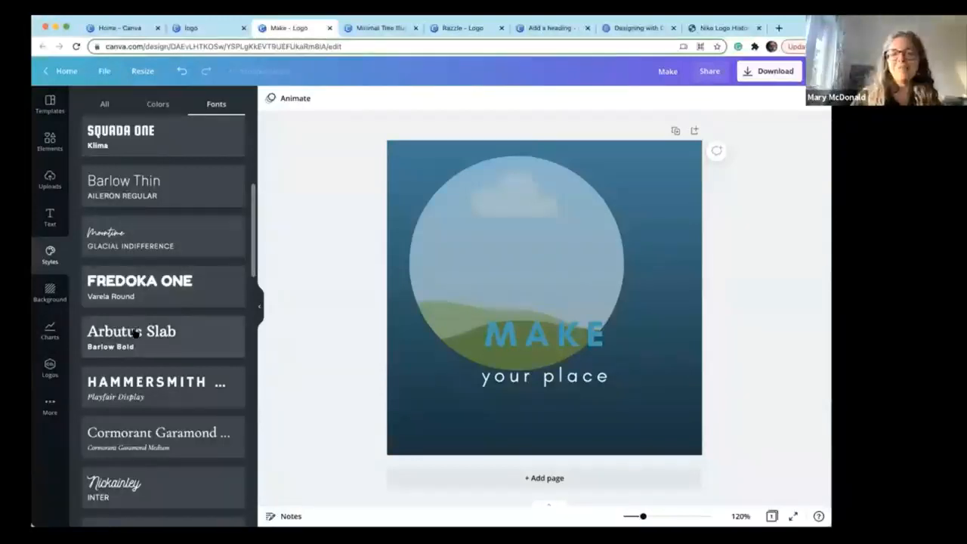
pyautogui.scroll(5, 155, 281)
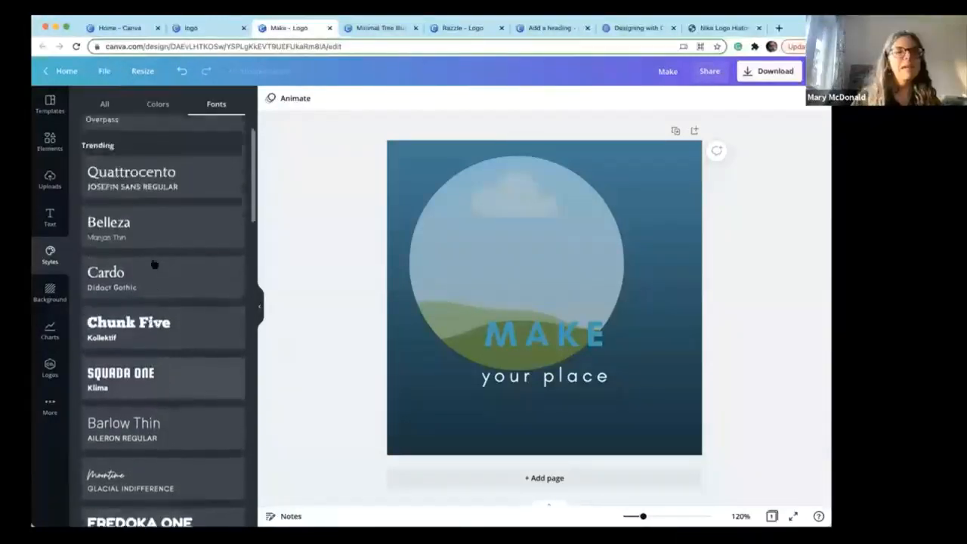
pyautogui.click(125, 241)
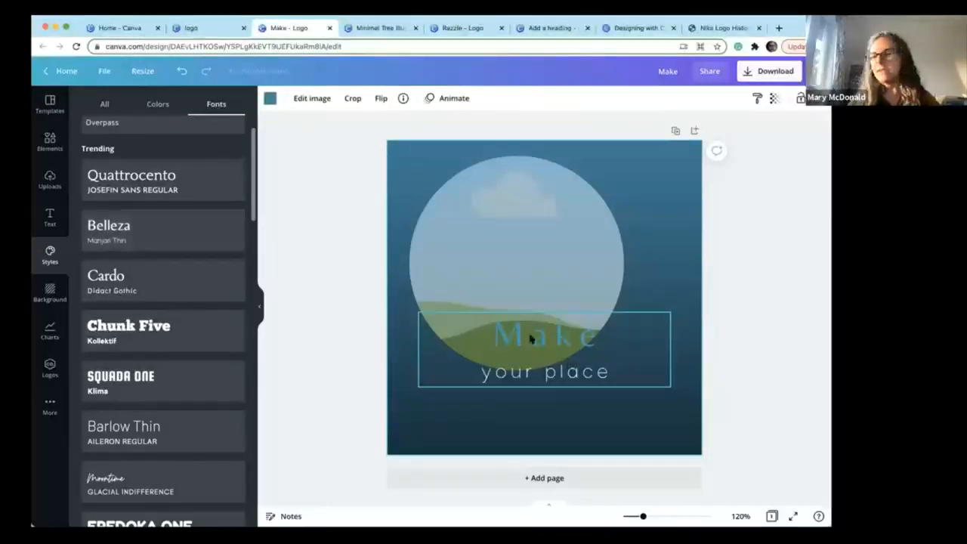
pyautogui.click(142, 331)
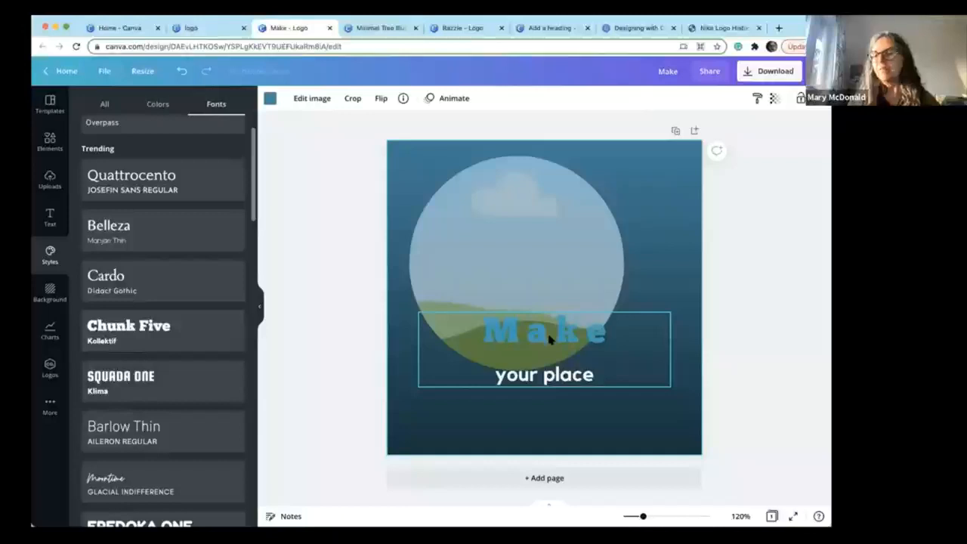
pyautogui.moveTo(550, 340)
pyautogui.mouseDown()
pyautogui.moveTo(549, 355)
pyautogui.moveTo(543, 350)
pyautogui.mouseUp()
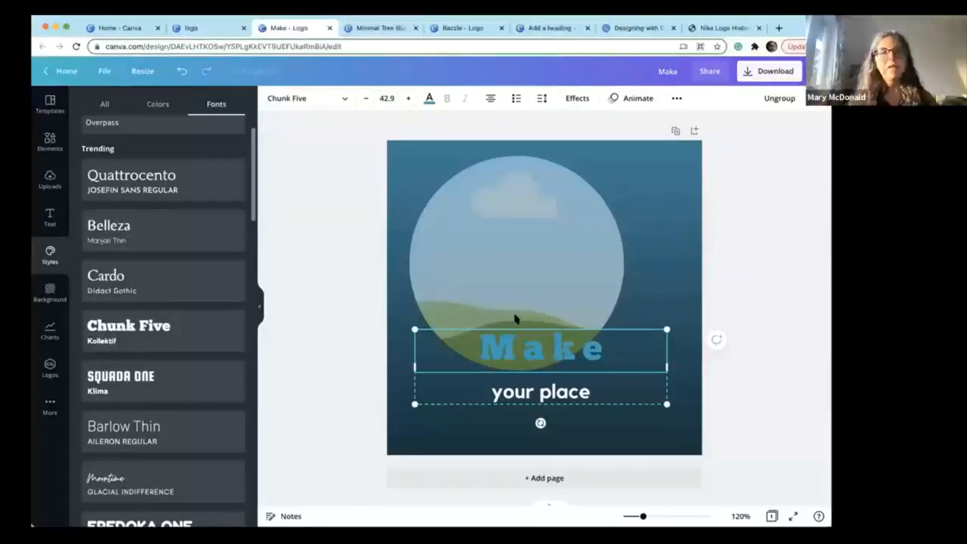
# Place the uploaded photo of the basket of green plants in the circular frame
pyautogui.scroll(1, 162, 182)
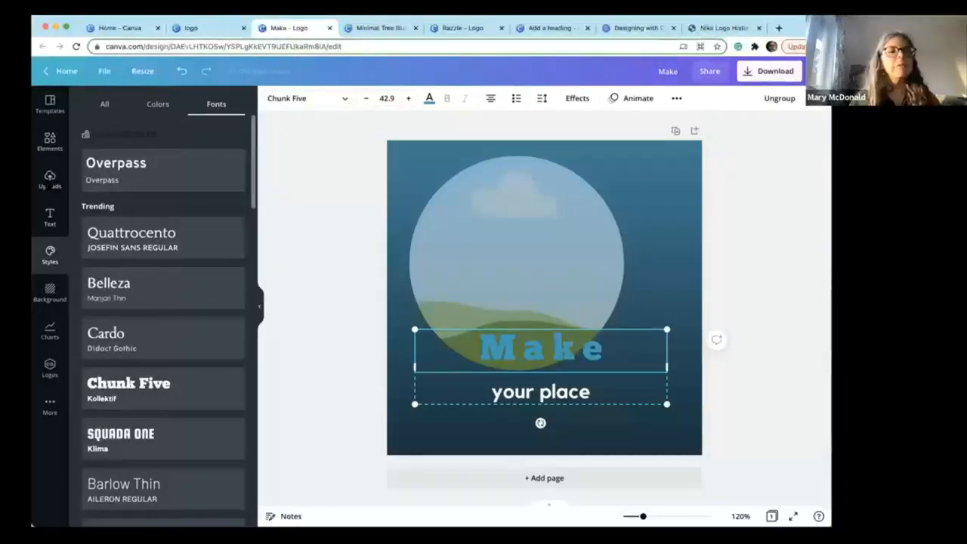
pyautogui.click(51, 186)
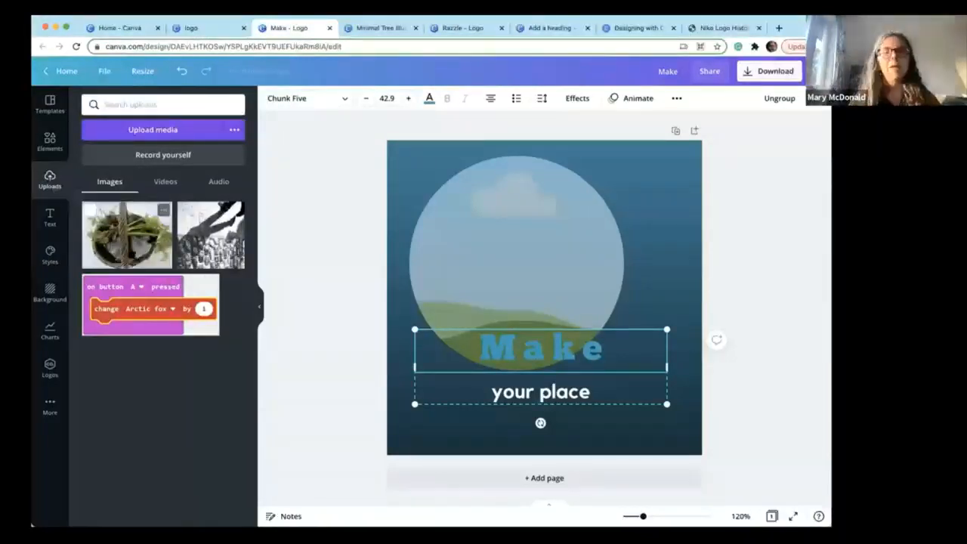
pyautogui.moveTo(162, 253); pyautogui.dragTo(451, 223)
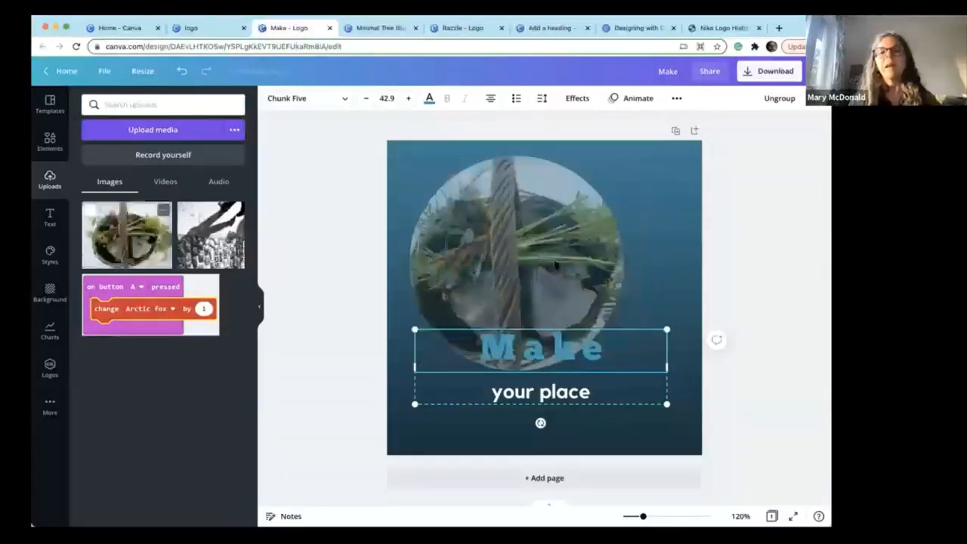
# Apply the Belvedere Photogenic effect to the basket photo in the circular frame
pyautogui.click(514, 235)
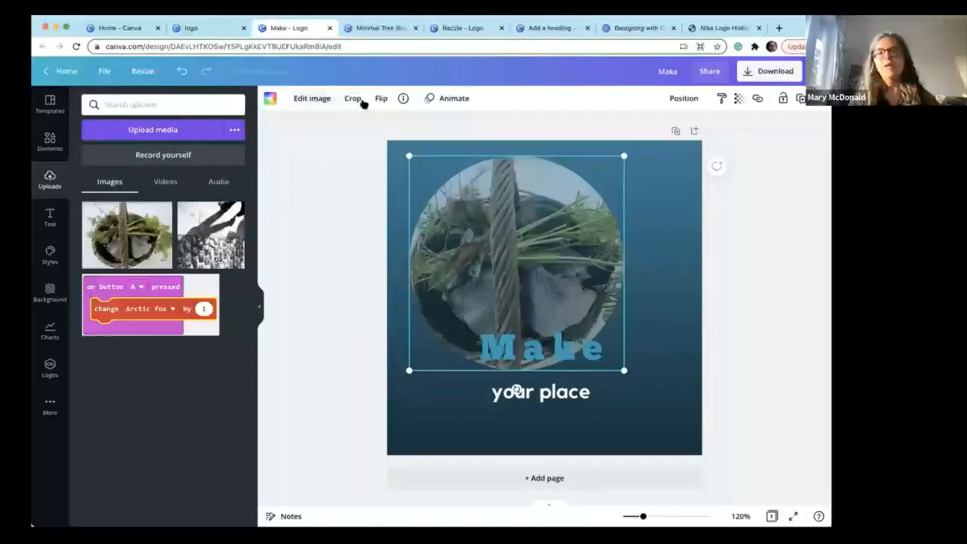
pyautogui.click(312, 99)
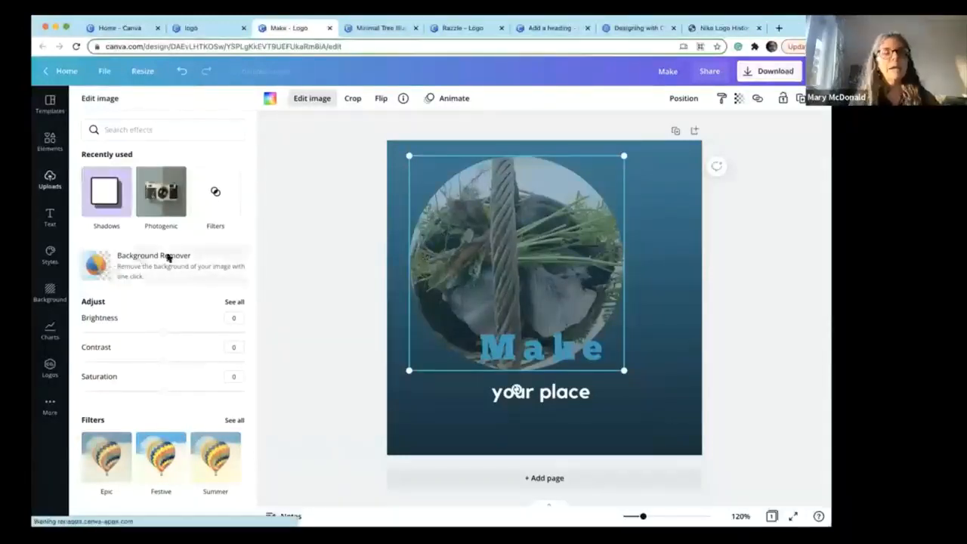
pyautogui.scroll(-3, 143, 272)
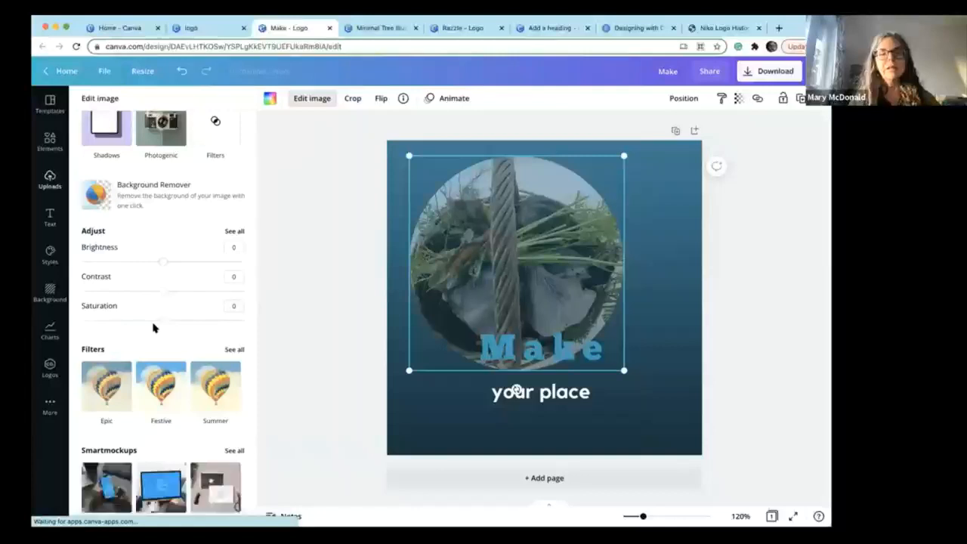
pyautogui.scroll(-3, 151, 327)
pyautogui.scroll(-5, 153, 326)
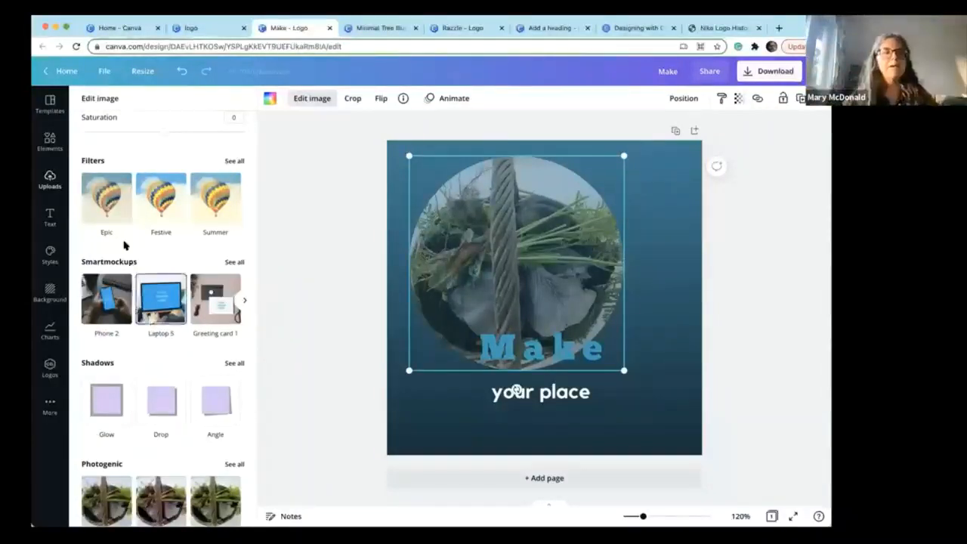
pyautogui.scroll(1, 123, 248)
pyautogui.scroll(1, 121, 197)
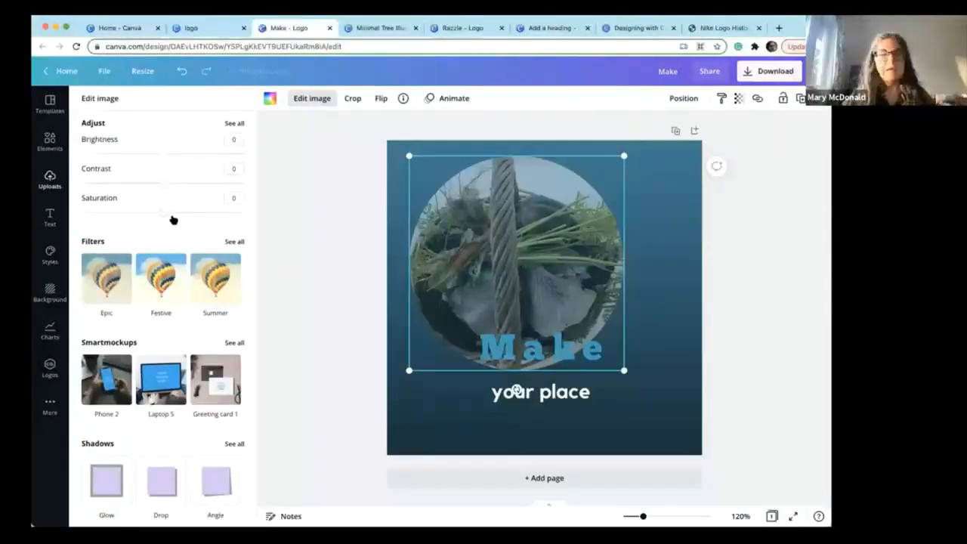
pyautogui.scroll(-1, 172, 220)
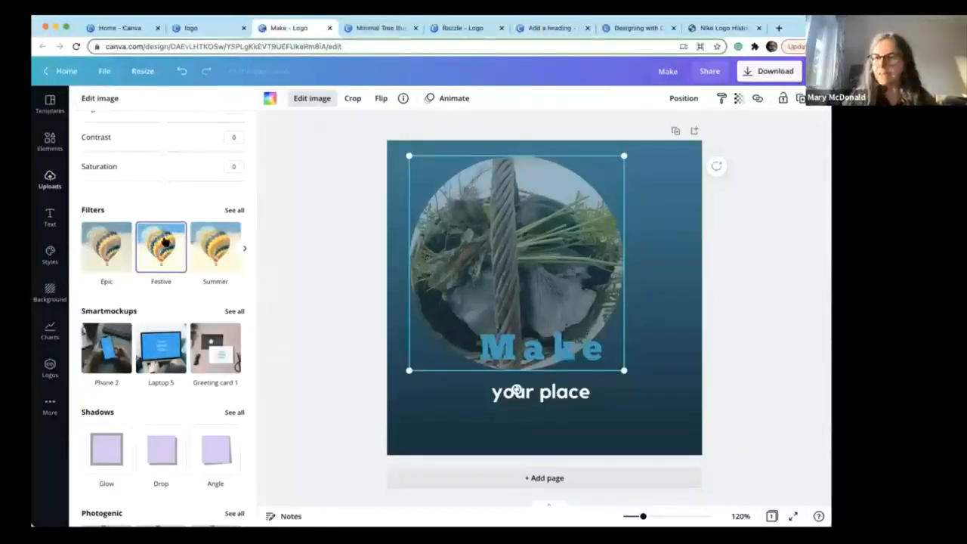
pyautogui.scroll(-3, 167, 242)
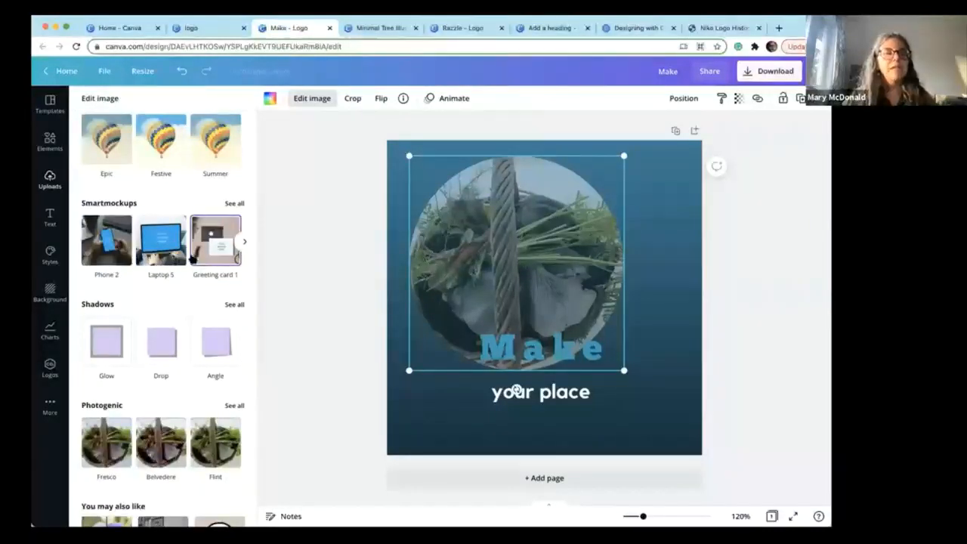
pyautogui.scroll(-3, 194, 259)
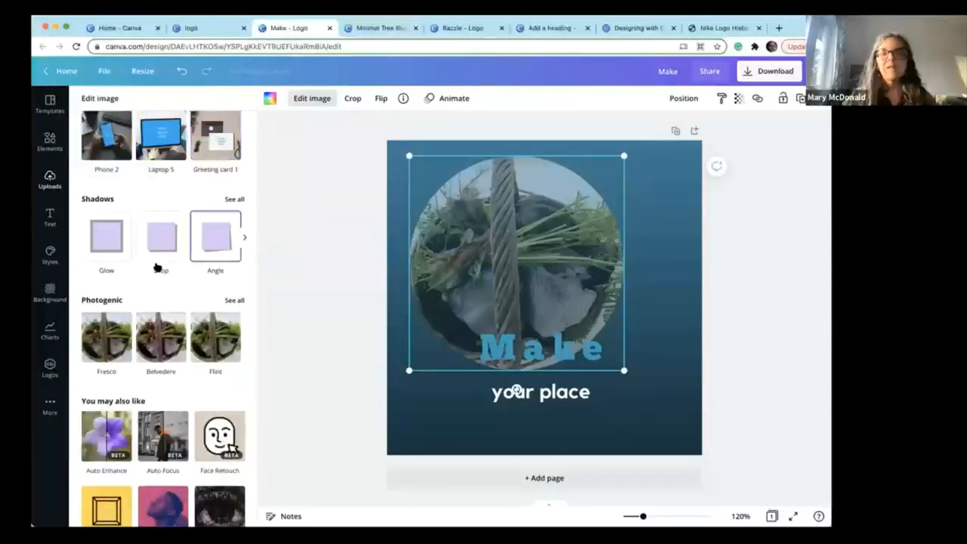
pyautogui.scroll(-2, 157, 266)
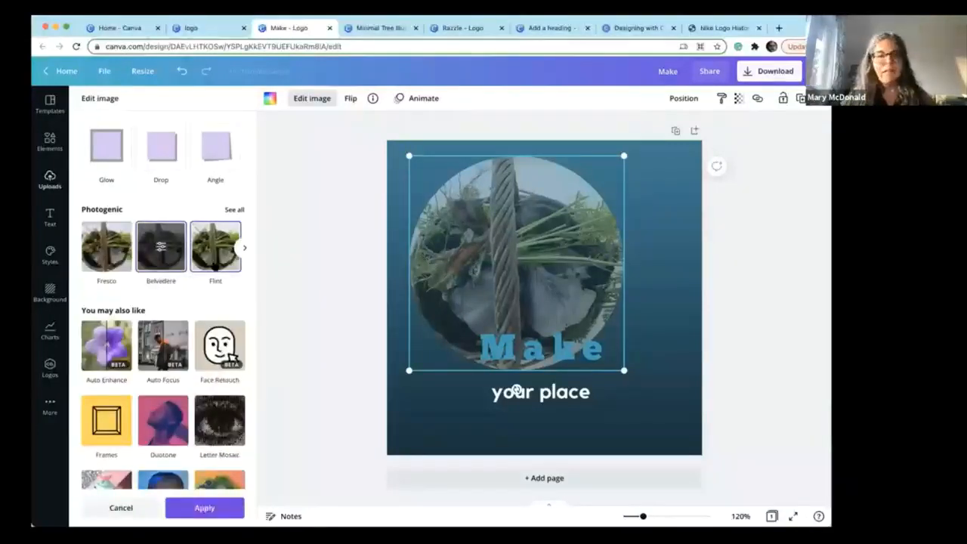
# Look through the remaining image effects and adjustments for the basket photo, and close the image editing options
pyautogui.scroll(-3, 201, 307)
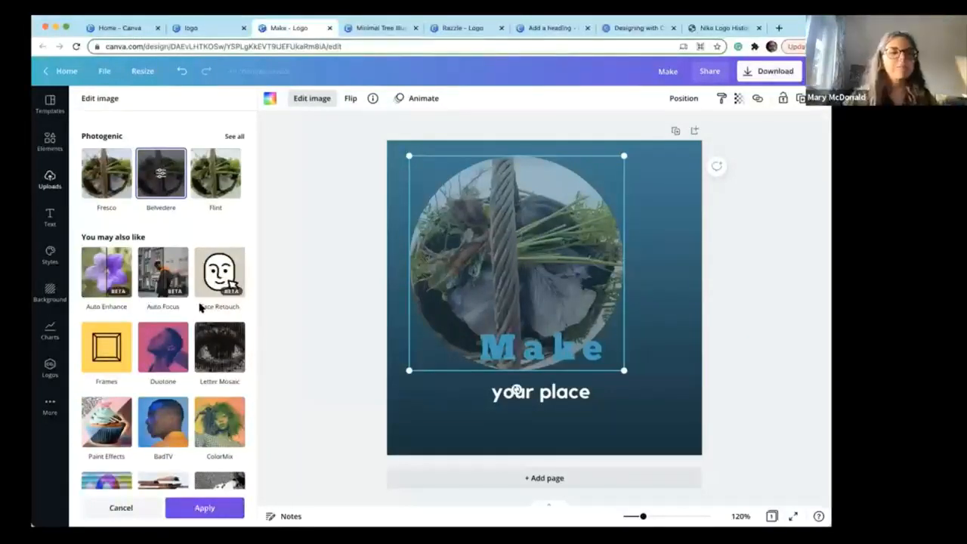
pyautogui.scroll(-5, 200, 306)
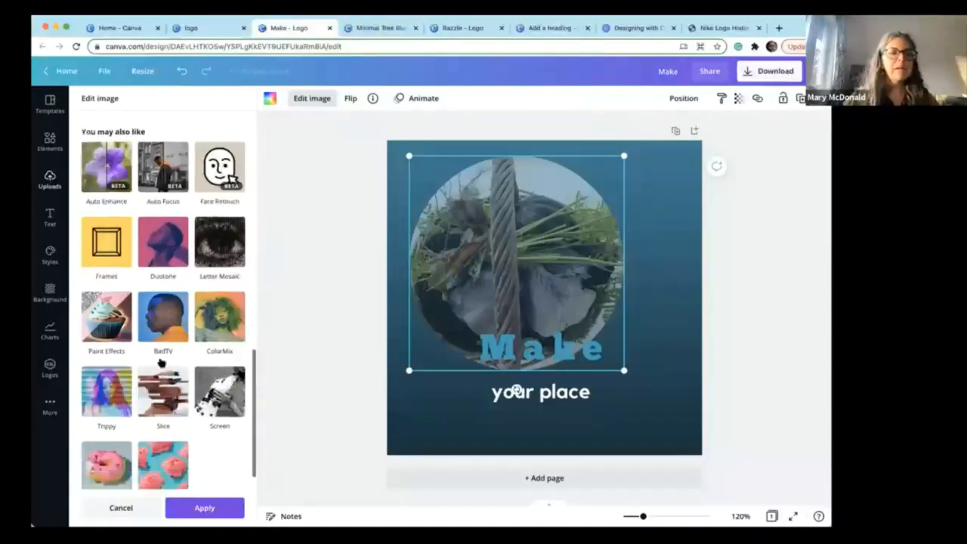
pyautogui.scroll(-2, 161, 363)
pyautogui.scroll(5, 121, 265)
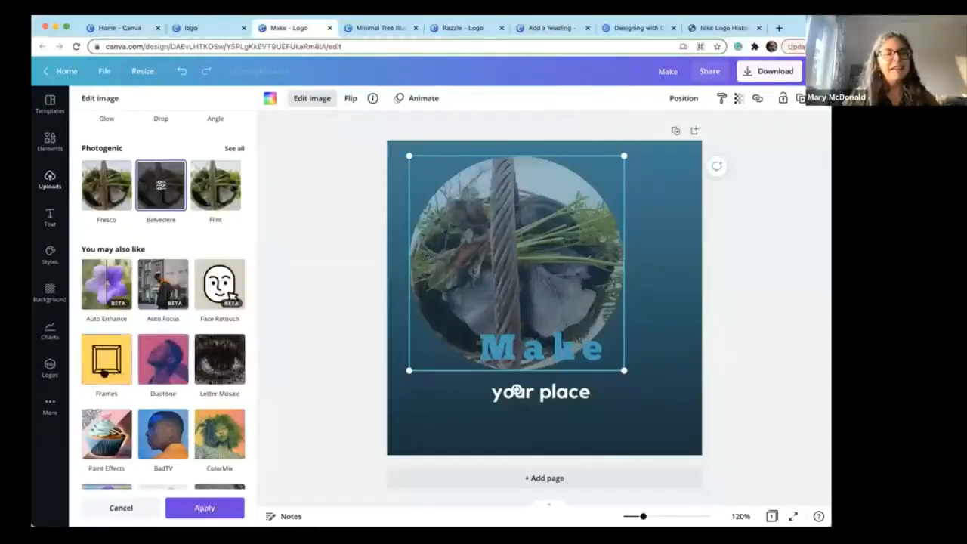
pyautogui.scroll(12, 146, 355)
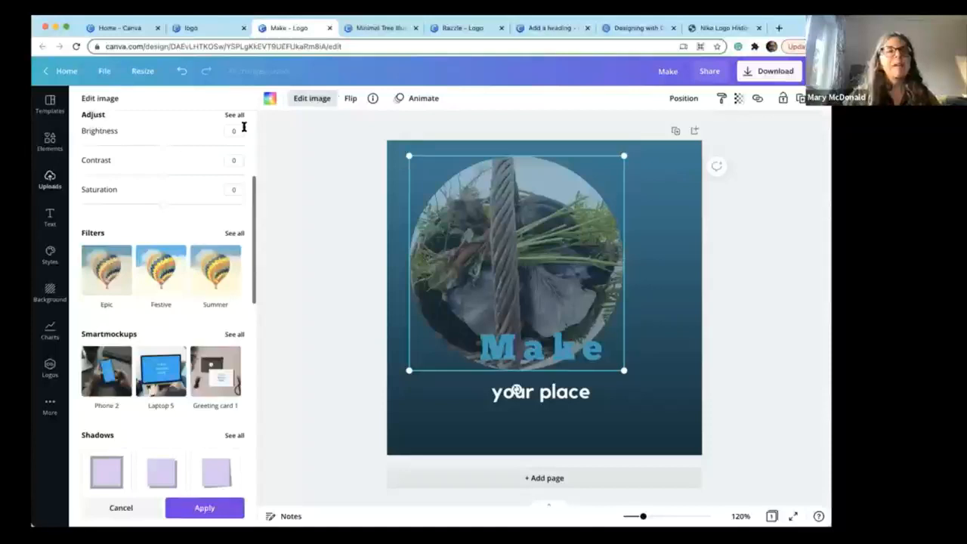
pyautogui.scroll(3, 244, 128)
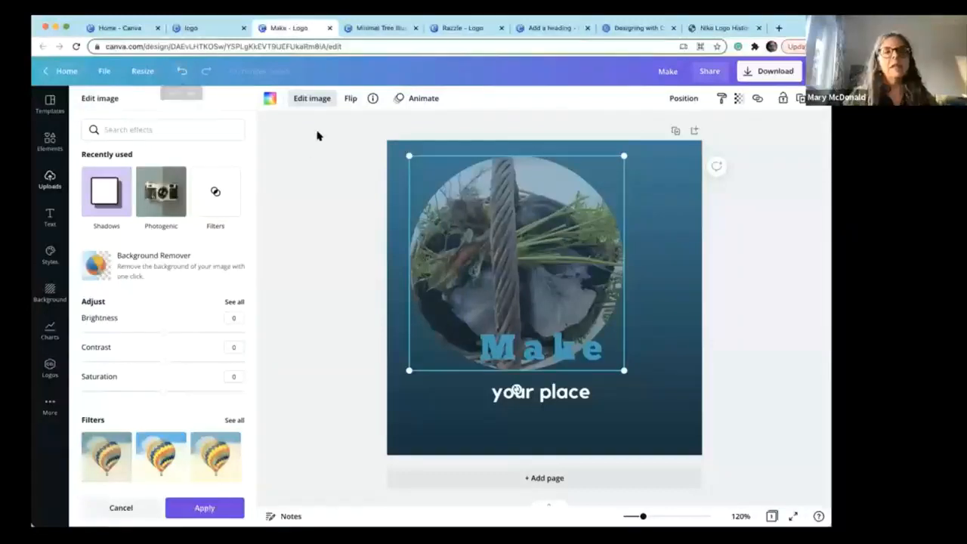
pyautogui.click(332, 99)
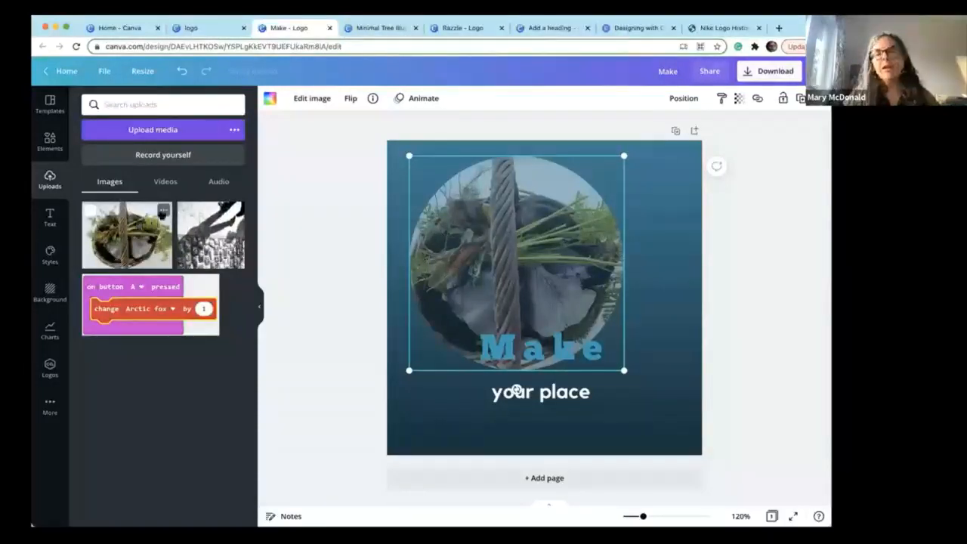
# Check the file options of the uploaded basket photo, and close them without choosing any
pyautogui.click(163, 210)
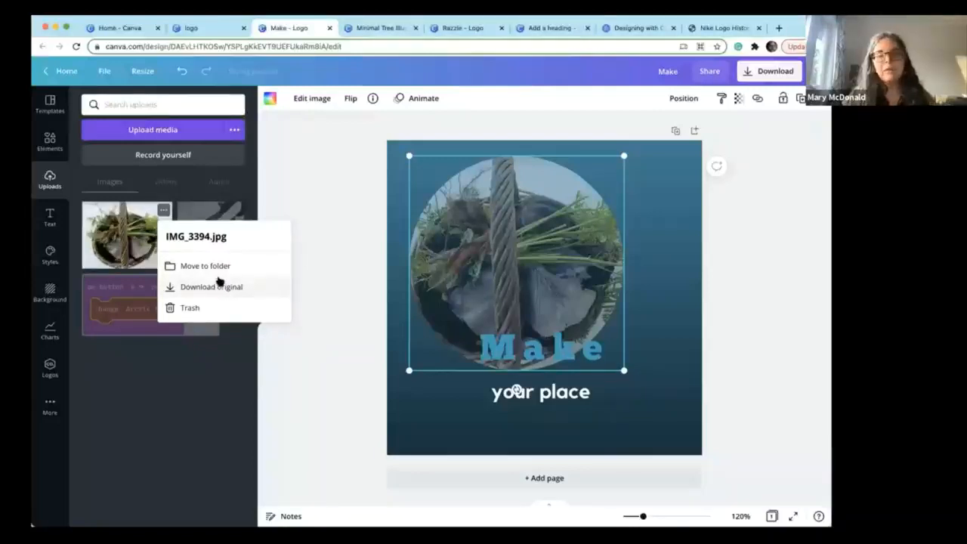
pyautogui.click(303, 206)
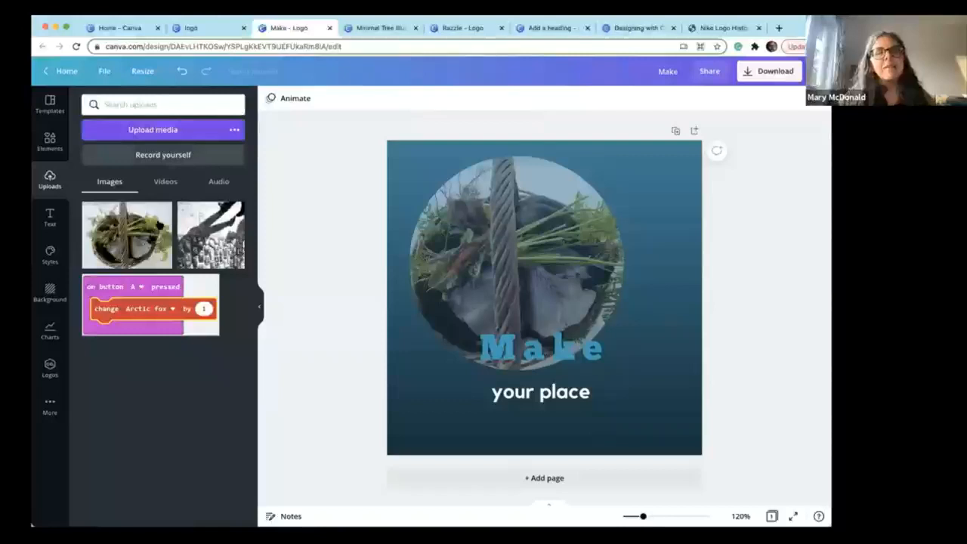
pyautogui.moveTo(163, 213)
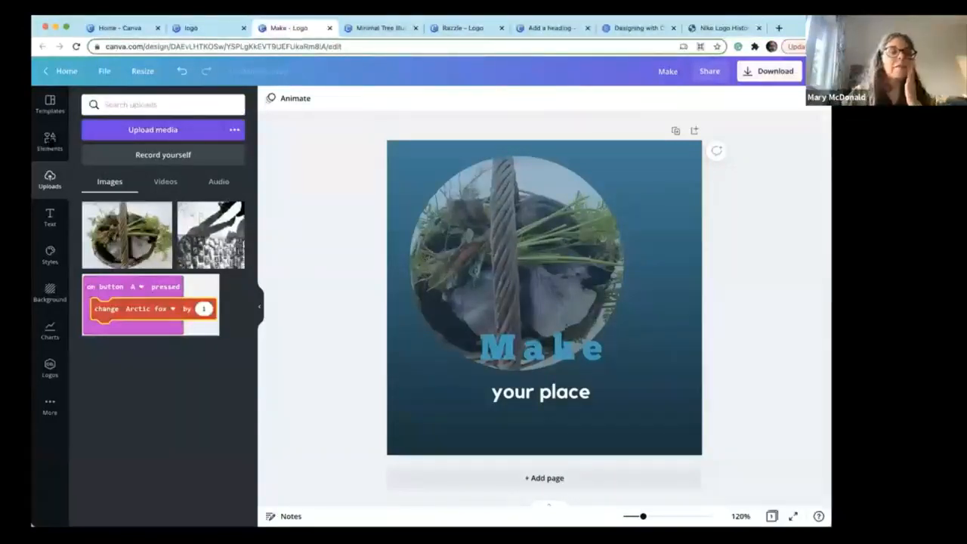
# Bring up the featured graphics with the colourful line-drawn leaves, and delete the basket photo and its circular frame from the logo
pyautogui.click(50, 141)
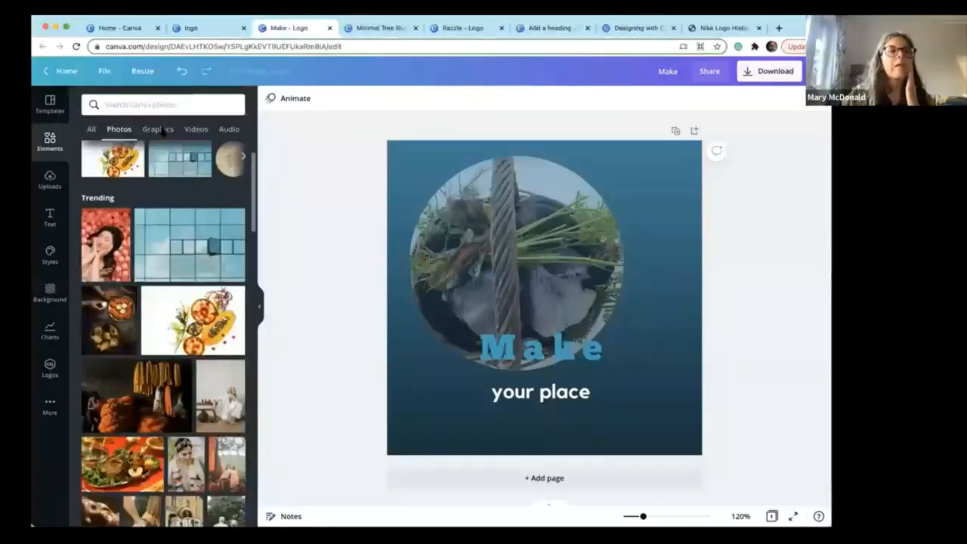
pyautogui.click(159, 130)
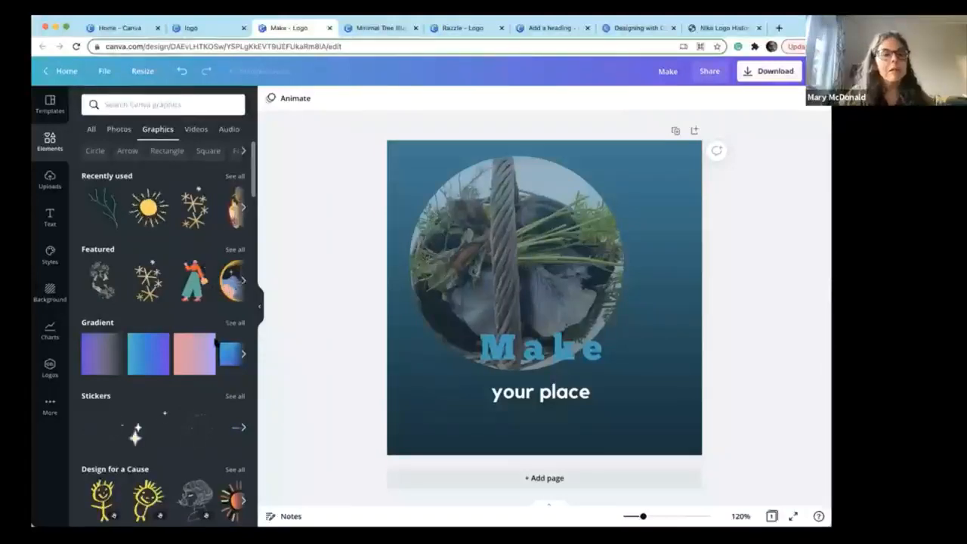
pyautogui.click(241, 280)
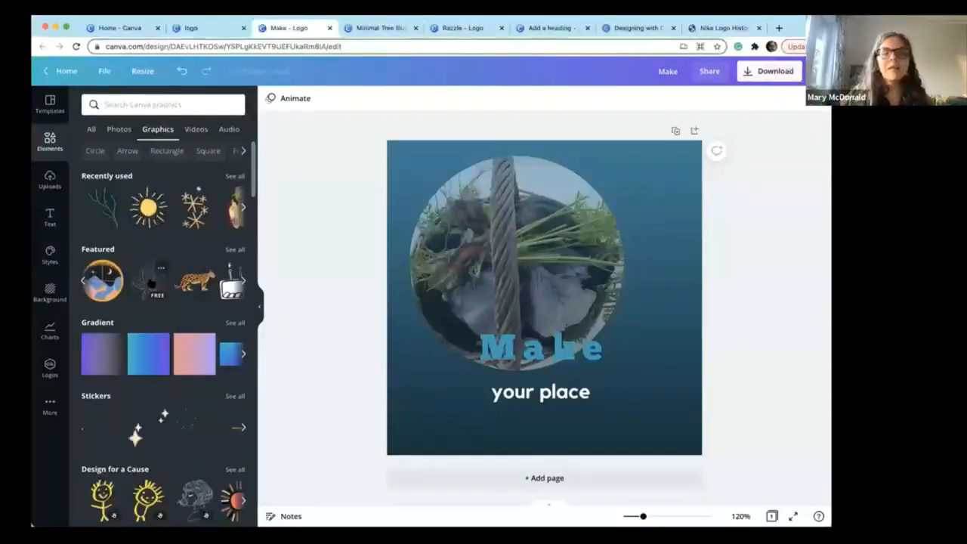
pyautogui.click(572, 233)
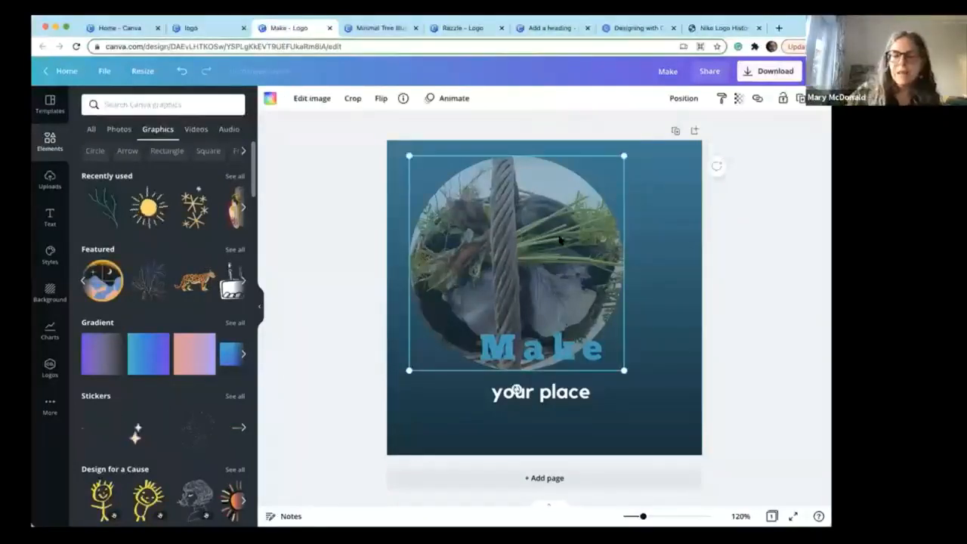
pyautogui.press('Delete')
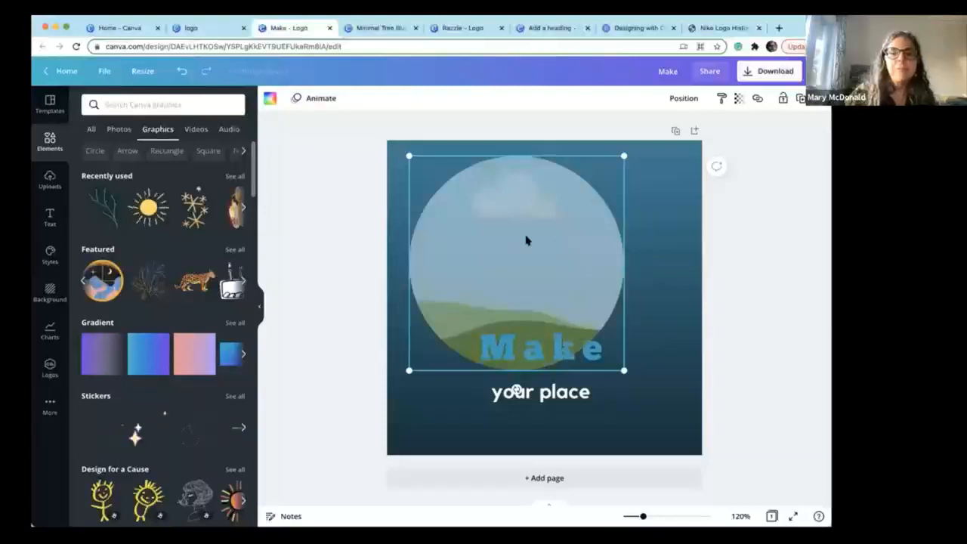
pyautogui.press('Delete')
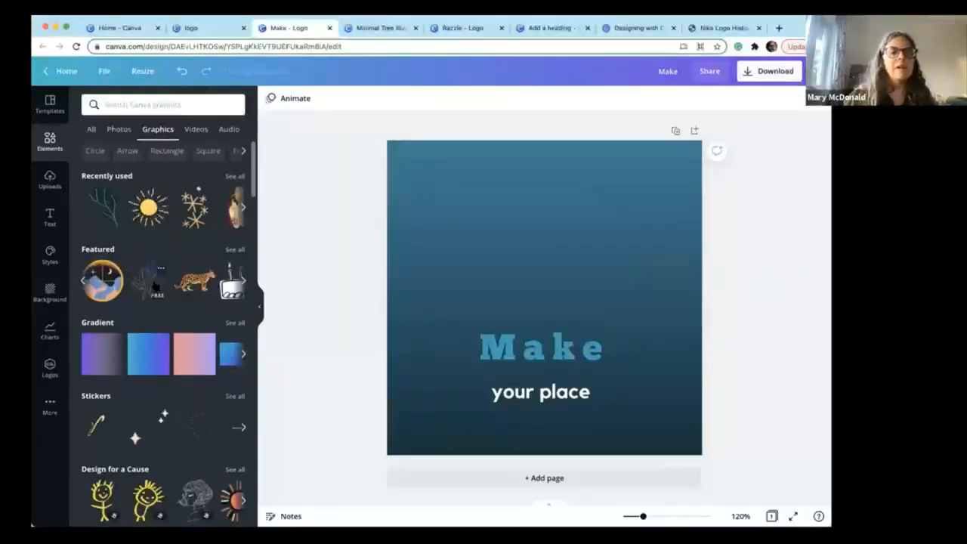
# Add the featured line-drawn leaf graphic to the logo, try larger sizes, then shrink it and place it above the word "Make"
pyautogui.moveTo(155, 285); pyautogui.dragTo(491, 218)
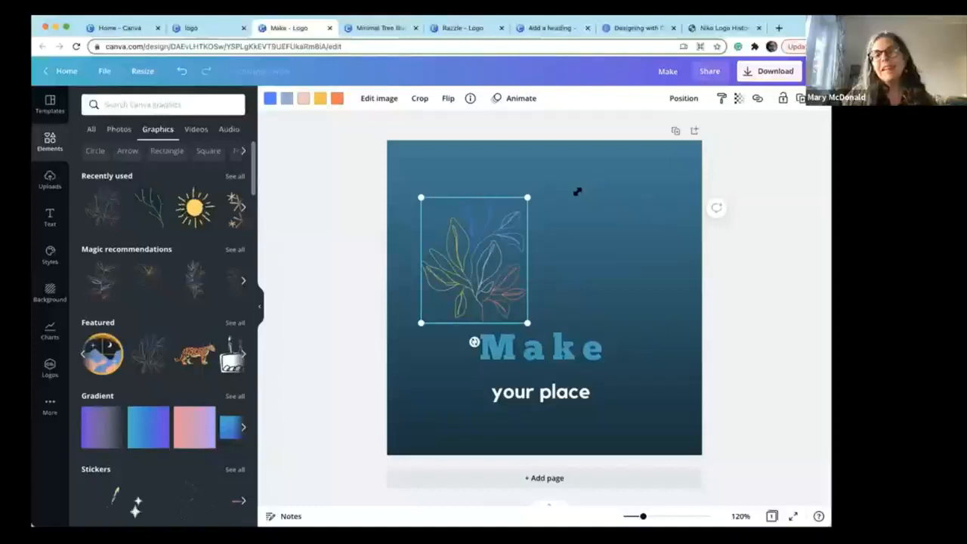
pyautogui.moveTo(527, 197); pyautogui.dragTo(555, 166)
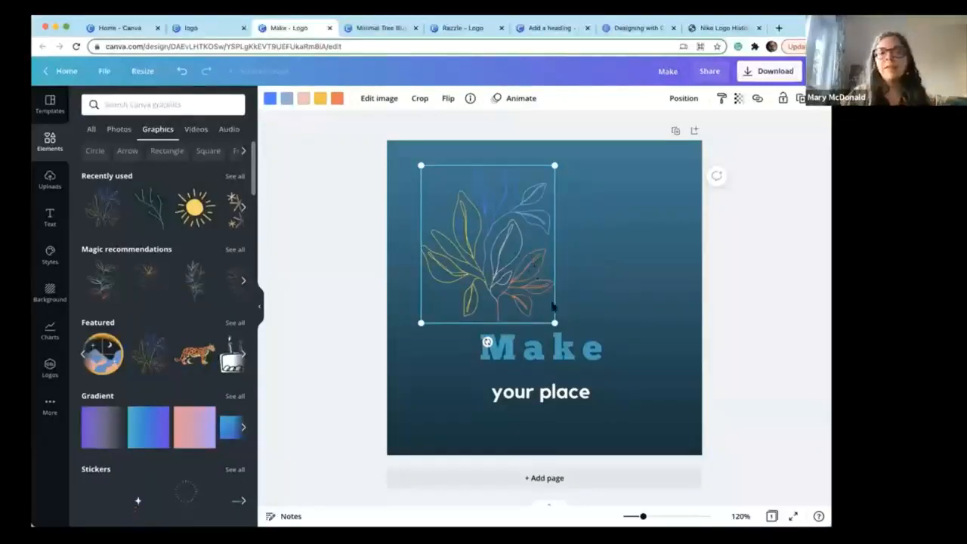
pyautogui.moveTo(567, 319); pyautogui.dragTo(617, 342)
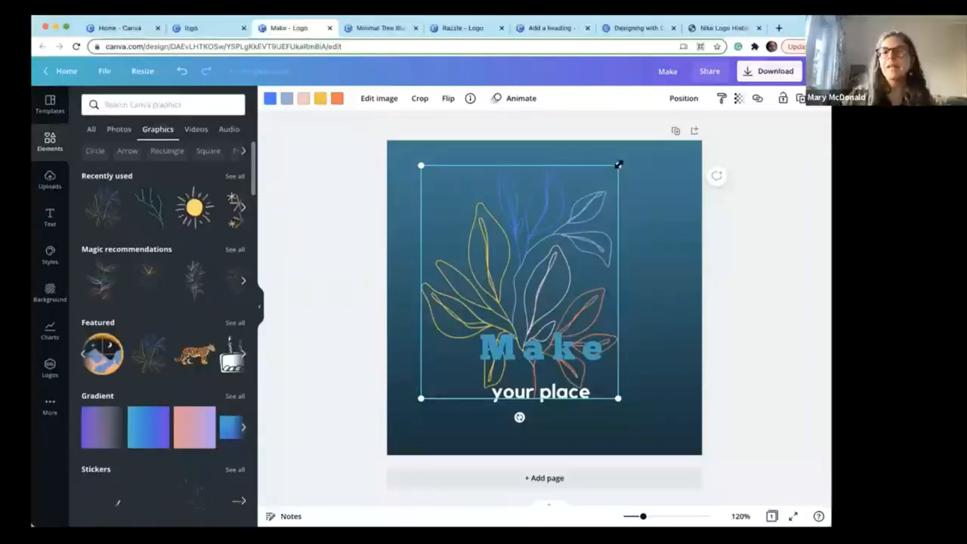
pyautogui.moveTo(538, 225); pyautogui.dragTo(495, 258)
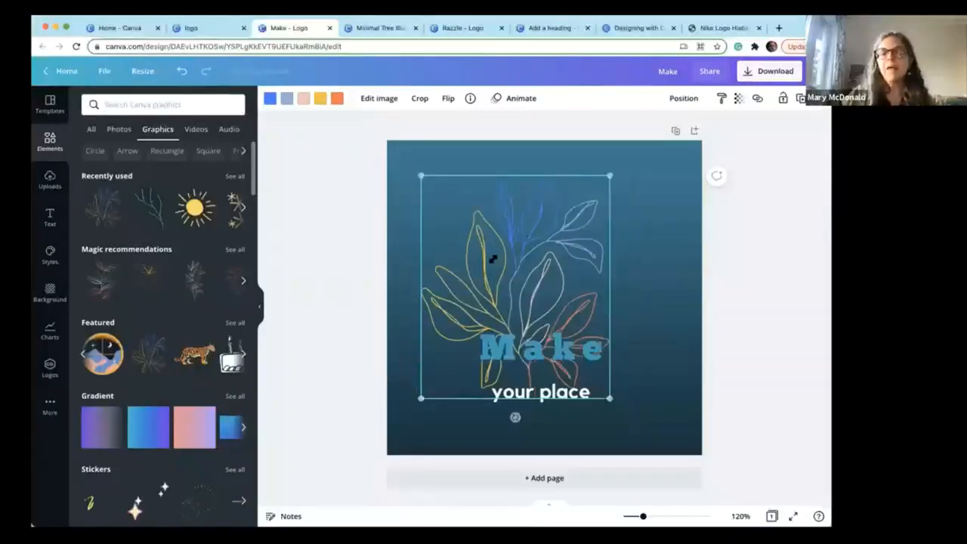
pyautogui.moveTo(610, 176); pyautogui.dragTo(495, 259)
pyautogui.moveTo(479, 303); pyautogui.dragTo(496, 206)
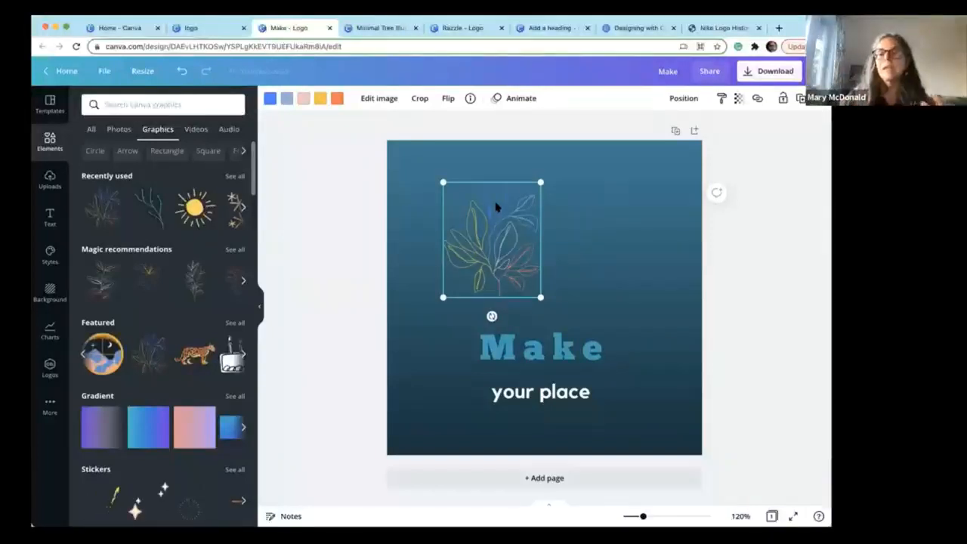
# Replace the logo background with the peach-to-brown gradient, and enlarge the leaf graphic slightly until it reaches just above the text
pyautogui.click(650, 193)
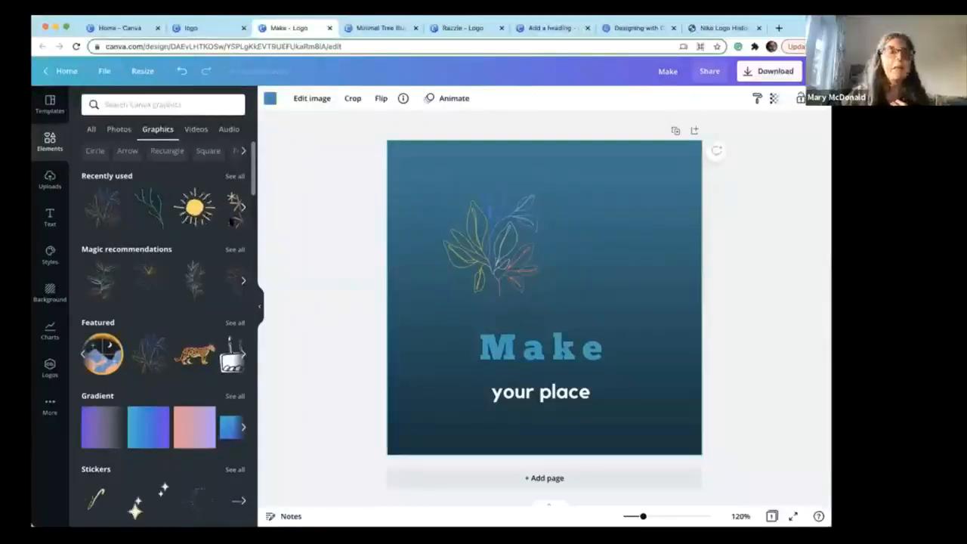
pyautogui.scroll(-1, 165, 299)
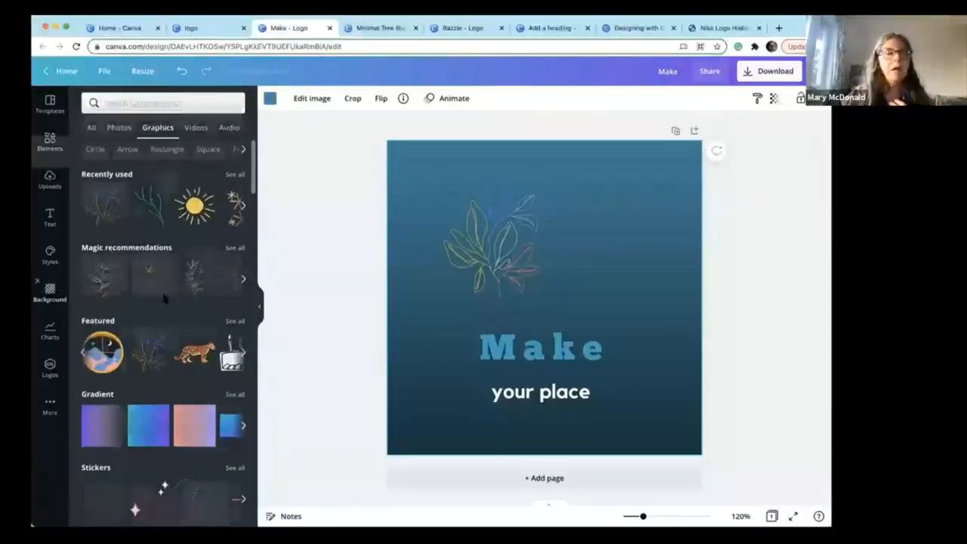
pyautogui.scroll(-3, 167, 317)
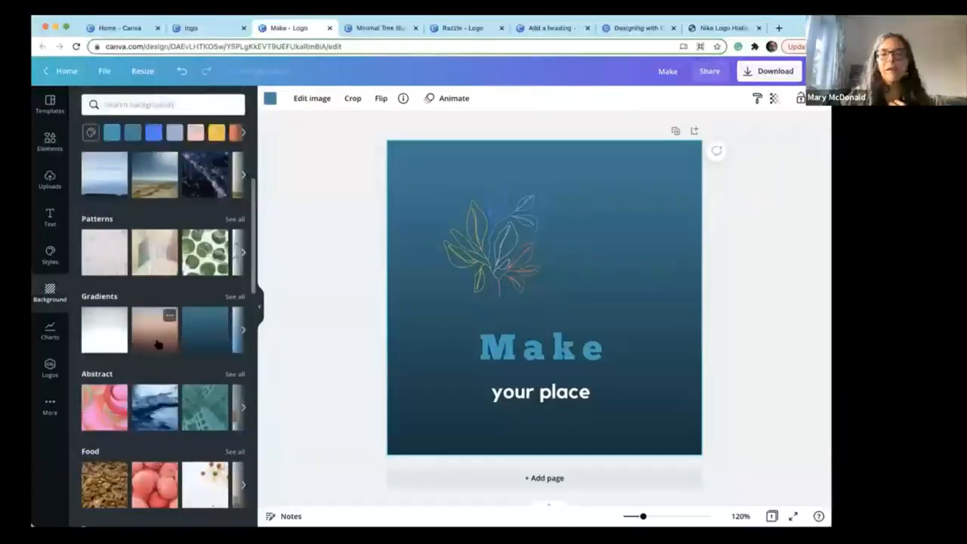
pyautogui.click(158, 345)
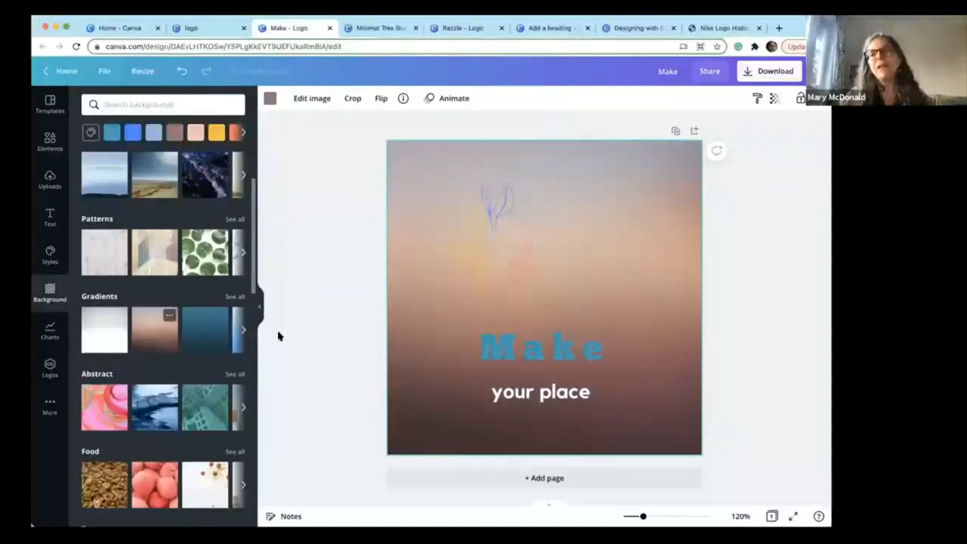
pyautogui.click(491, 239)
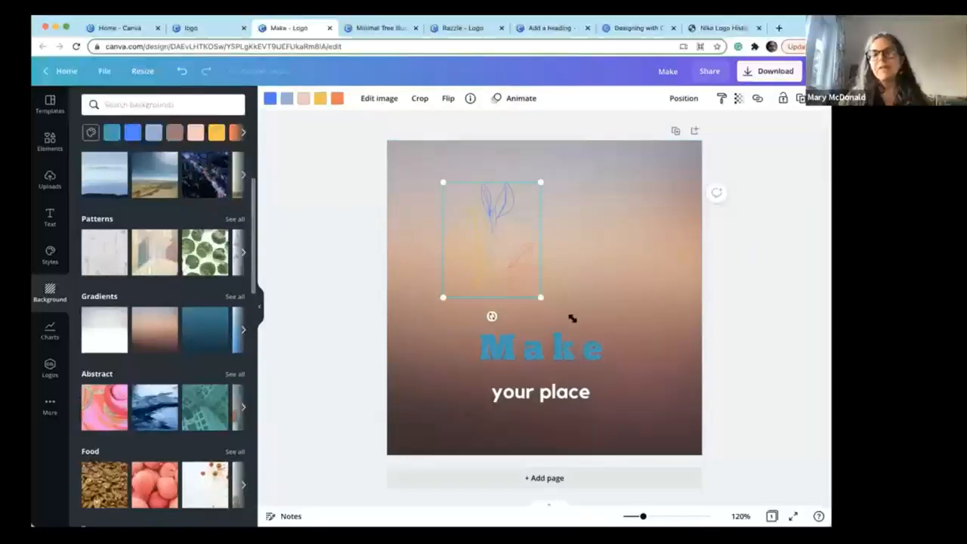
pyautogui.moveTo(575, 322); pyautogui.dragTo(627, 277)
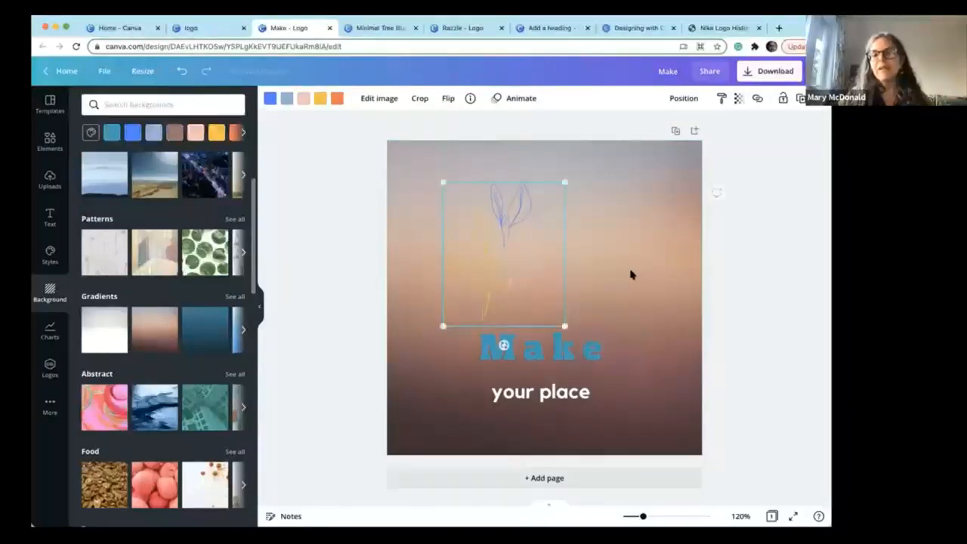
# Set the transparency of the gradient background to 33
pyautogui.click(659, 195)
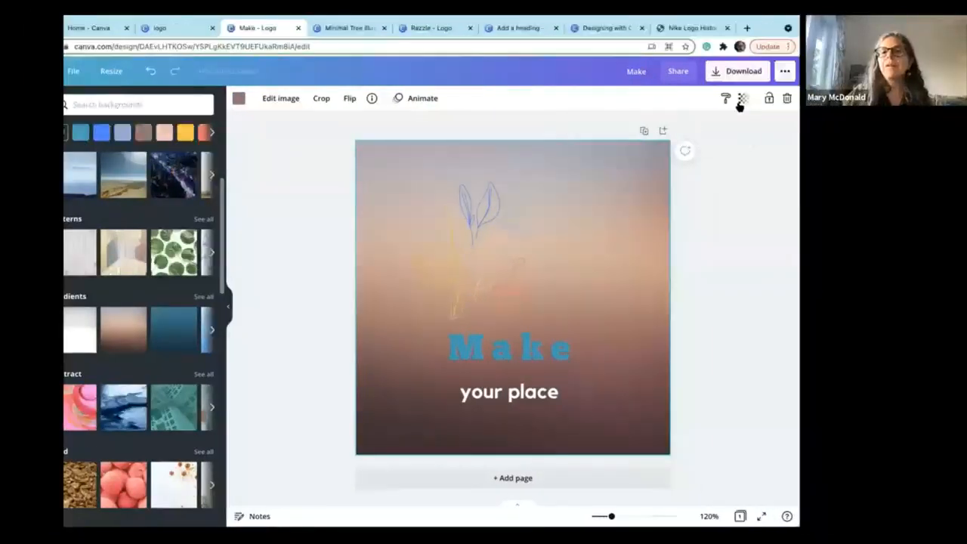
pyautogui.click(772, 98)
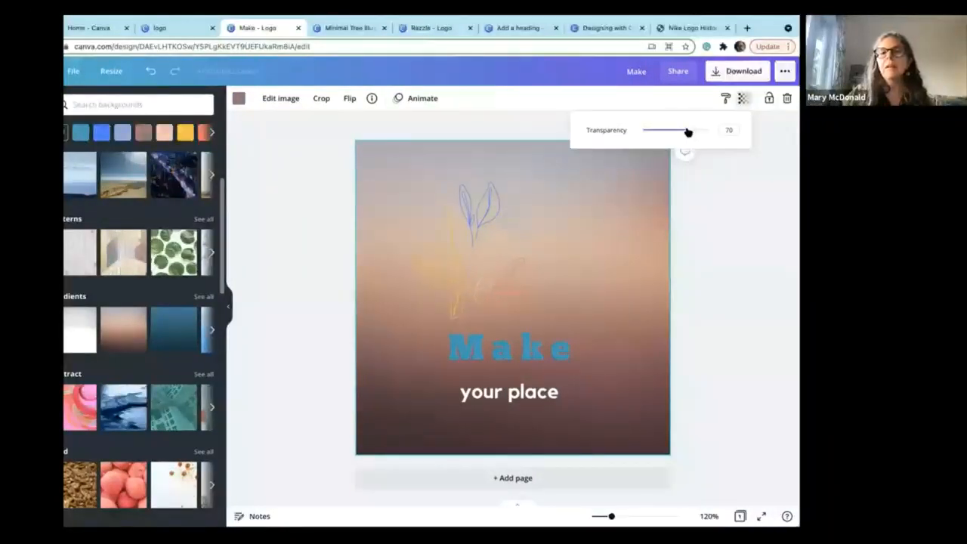
pyautogui.click(727, 131)
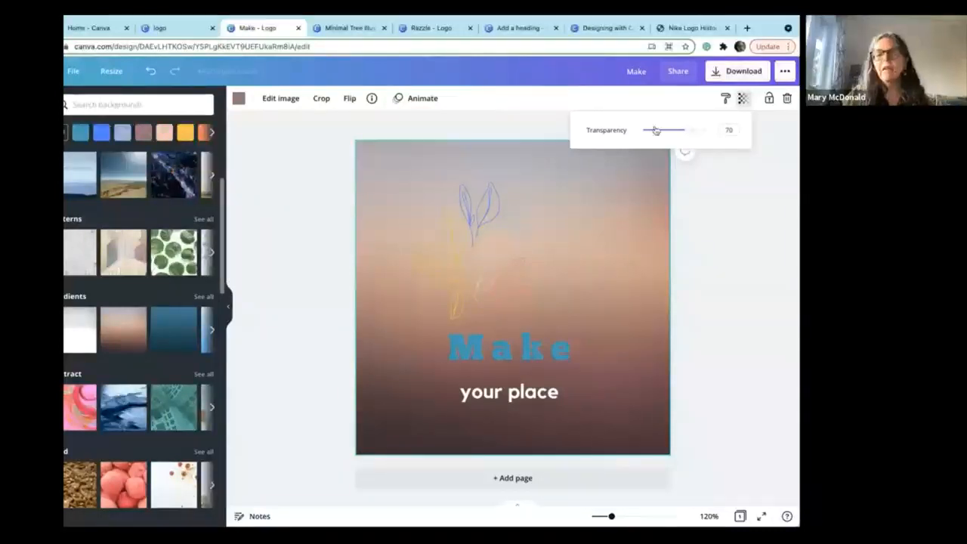
pyautogui.moveTo(656, 131)
pyautogui.mouseDown()
pyautogui.moveTo(682, 131)
pyautogui.moveTo(663, 131)
pyautogui.mouseUp()
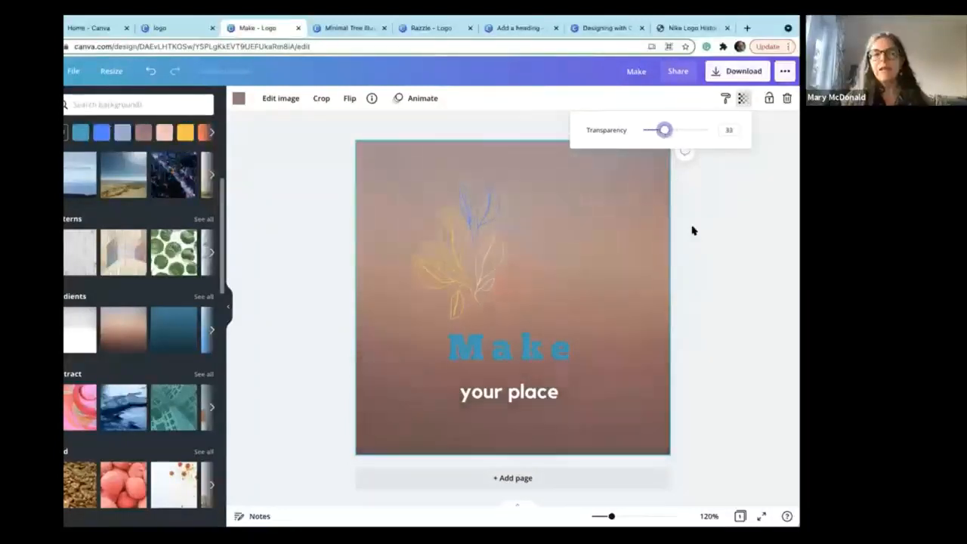
pyautogui.click(616, 79)
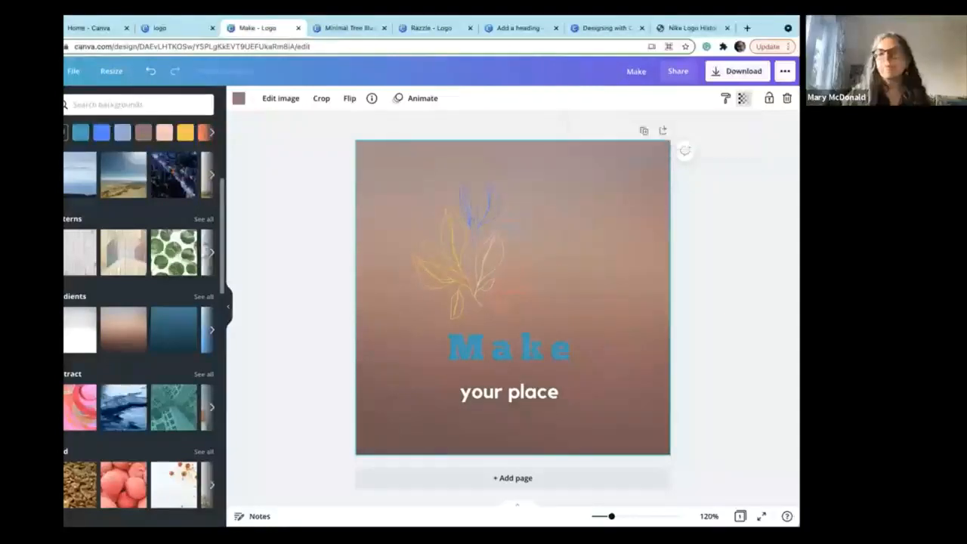